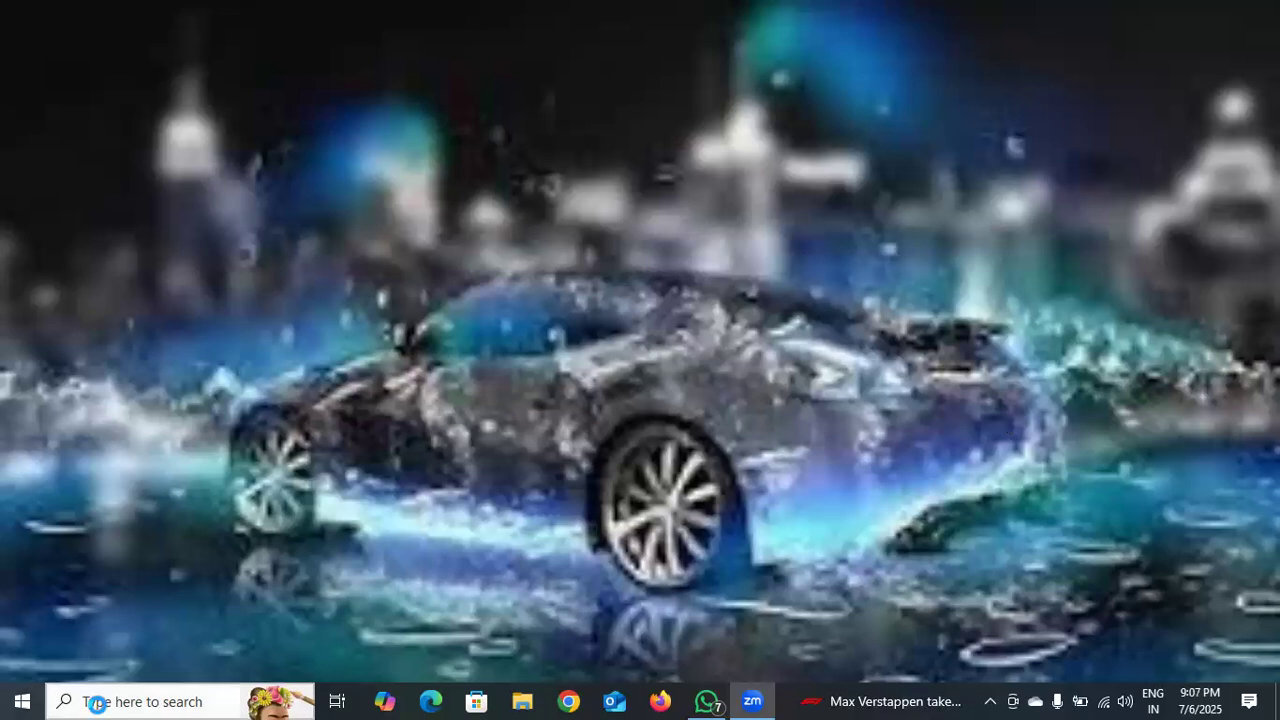
pyautogui.click(95, 703)
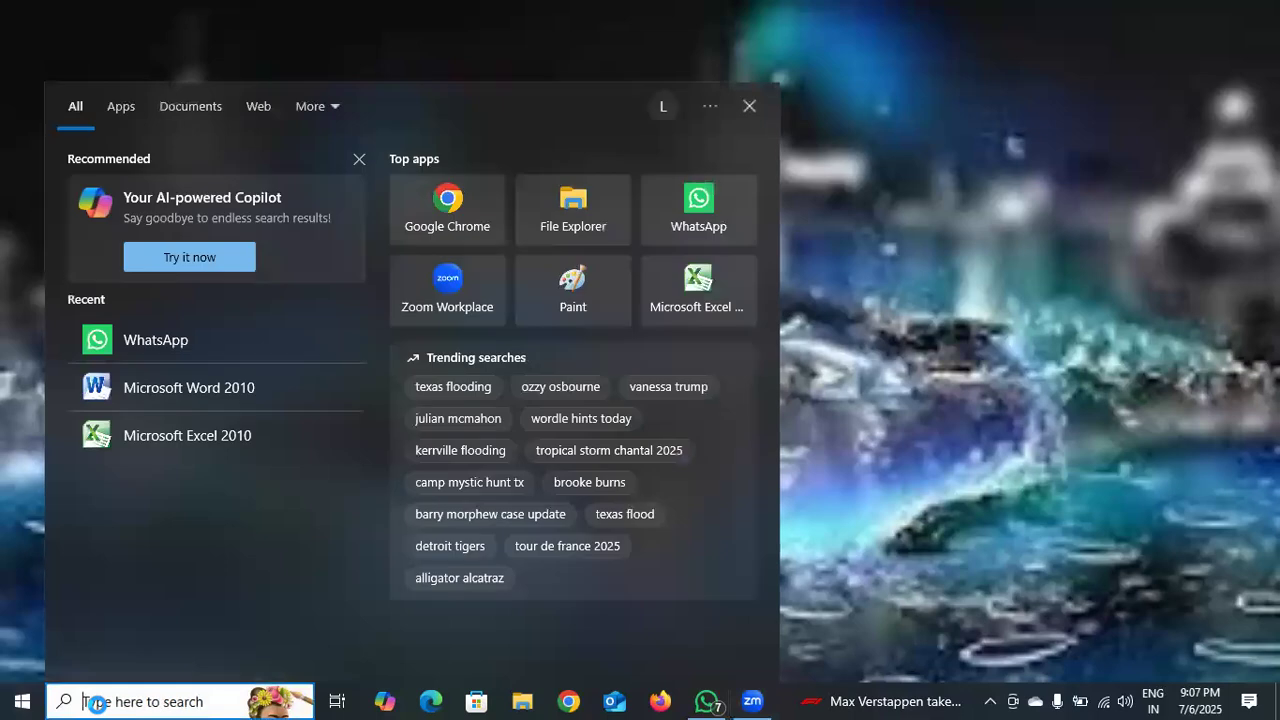
pyautogui.write('E')
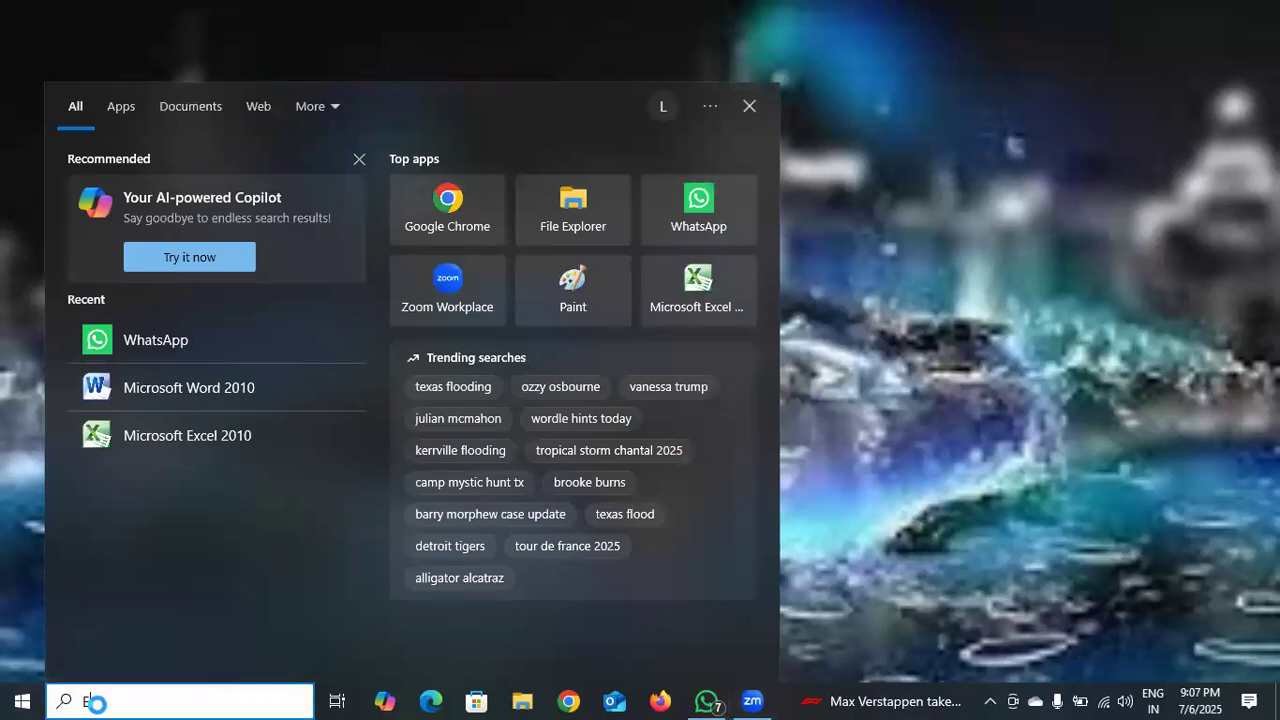
pyautogui.write('W')
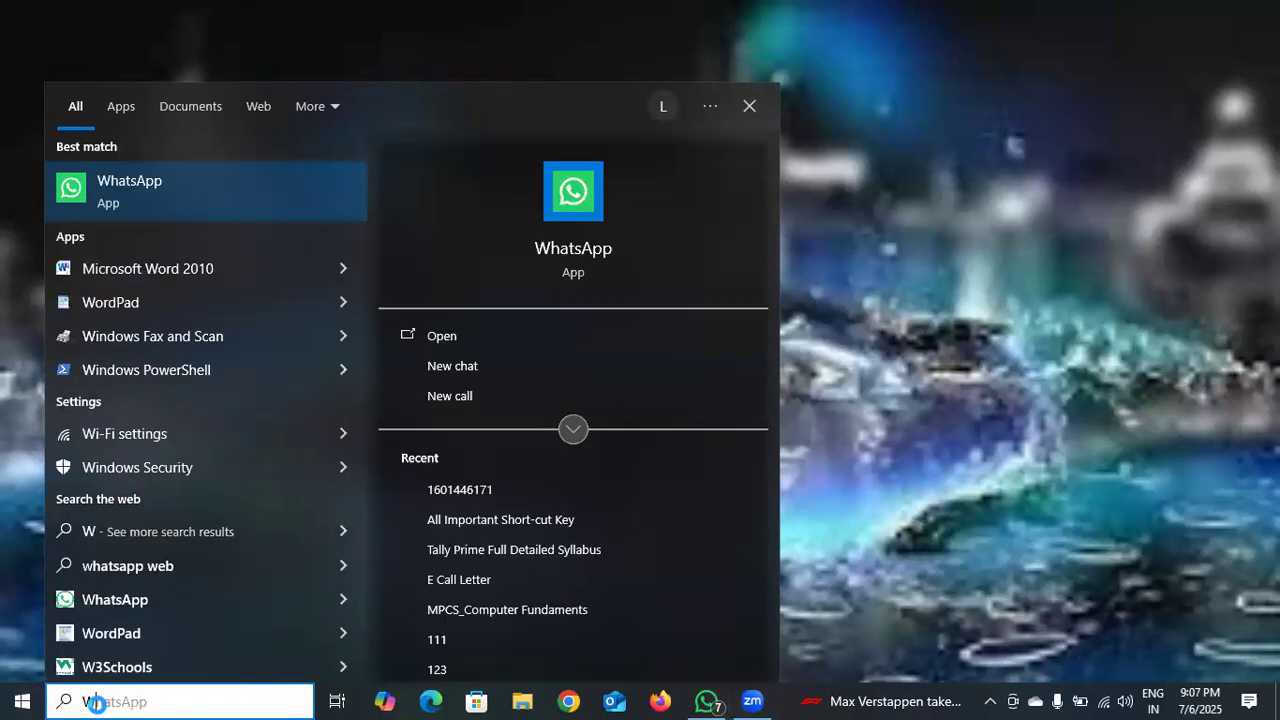
pyautogui.write('HATS')
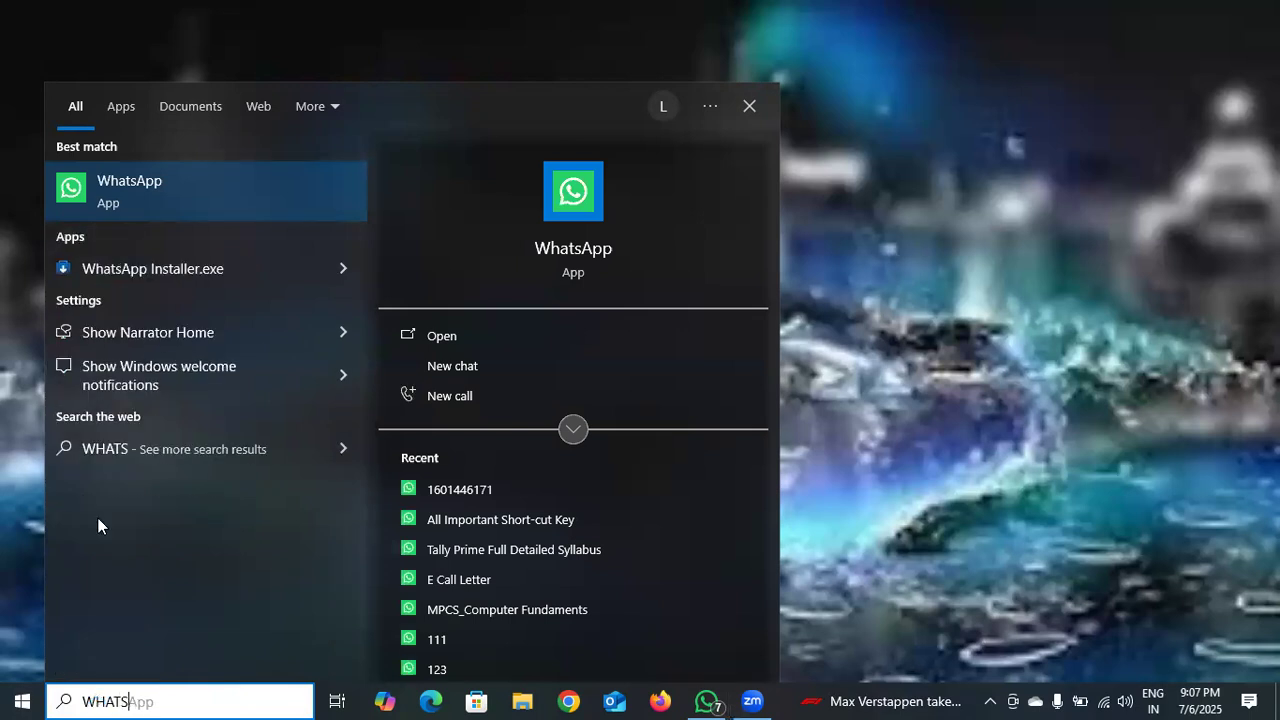
pyautogui.click(432, 336)
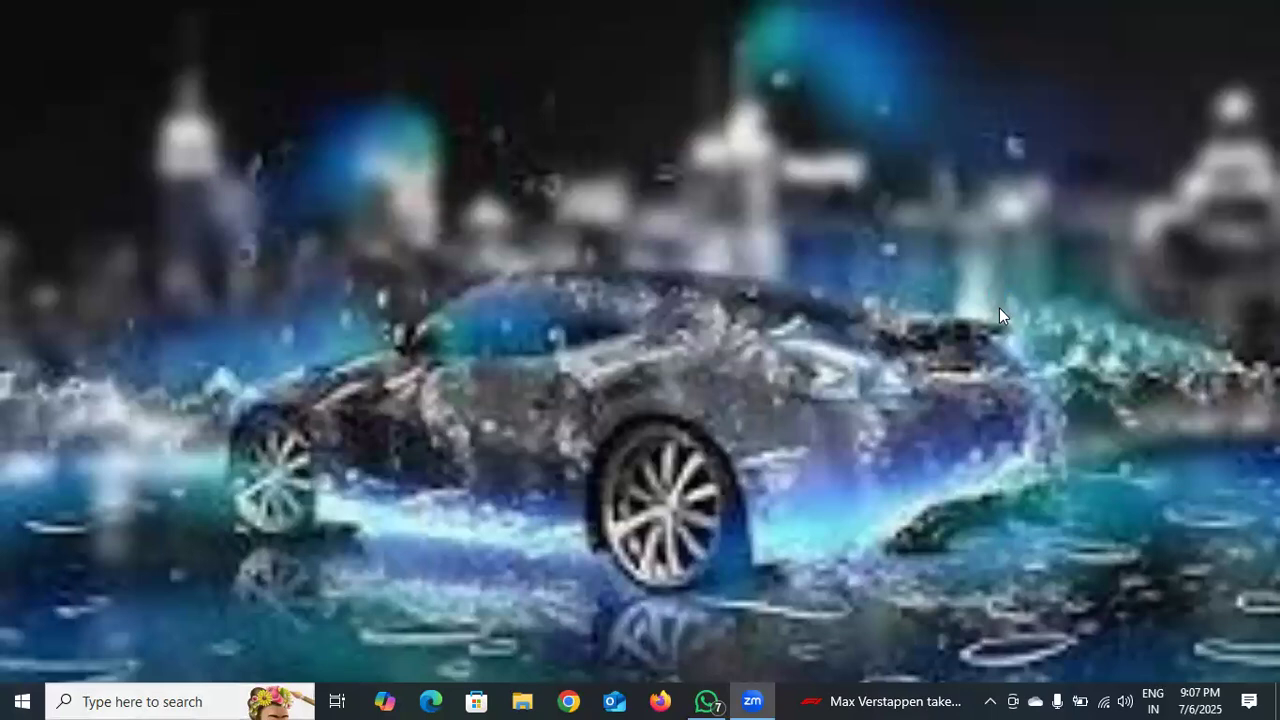
pyautogui.rightClick(999, 308)
pyautogui.click(1018, 302)
# Search the computer for Word and open Microsoft Word 2010 with a blank document.
pyautogui.click(155, 700)
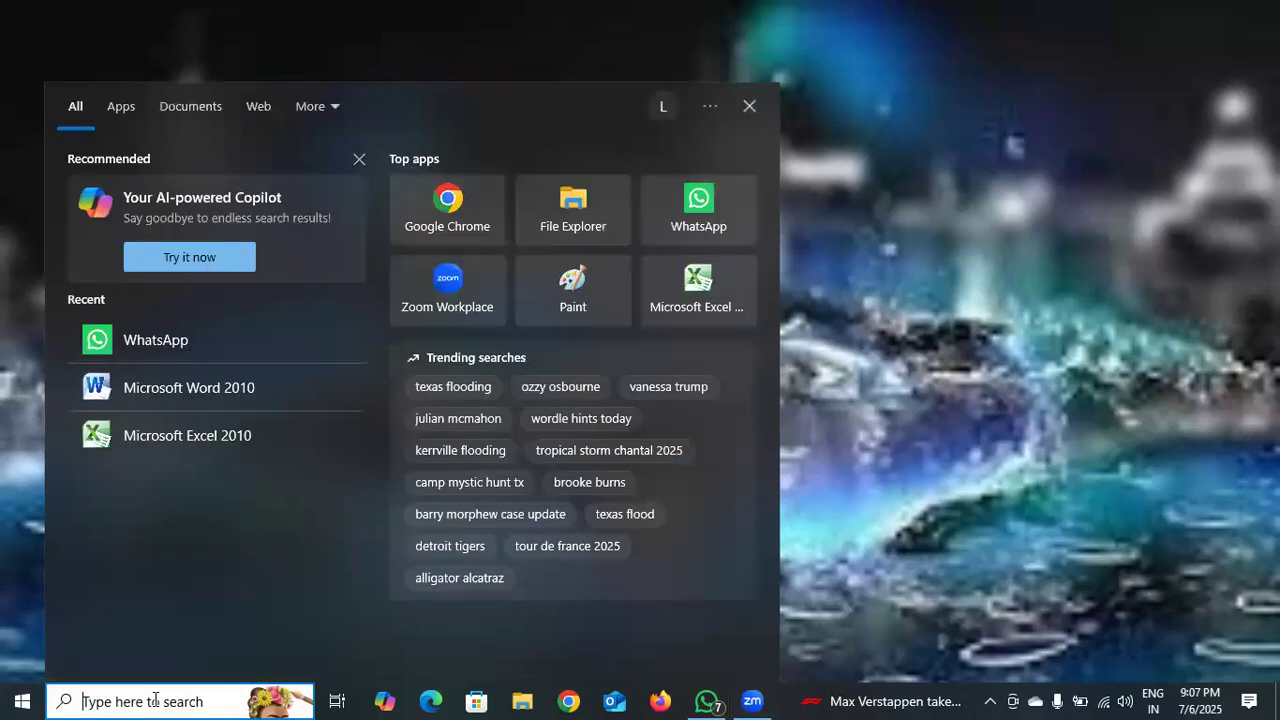
pyautogui.write('wo')
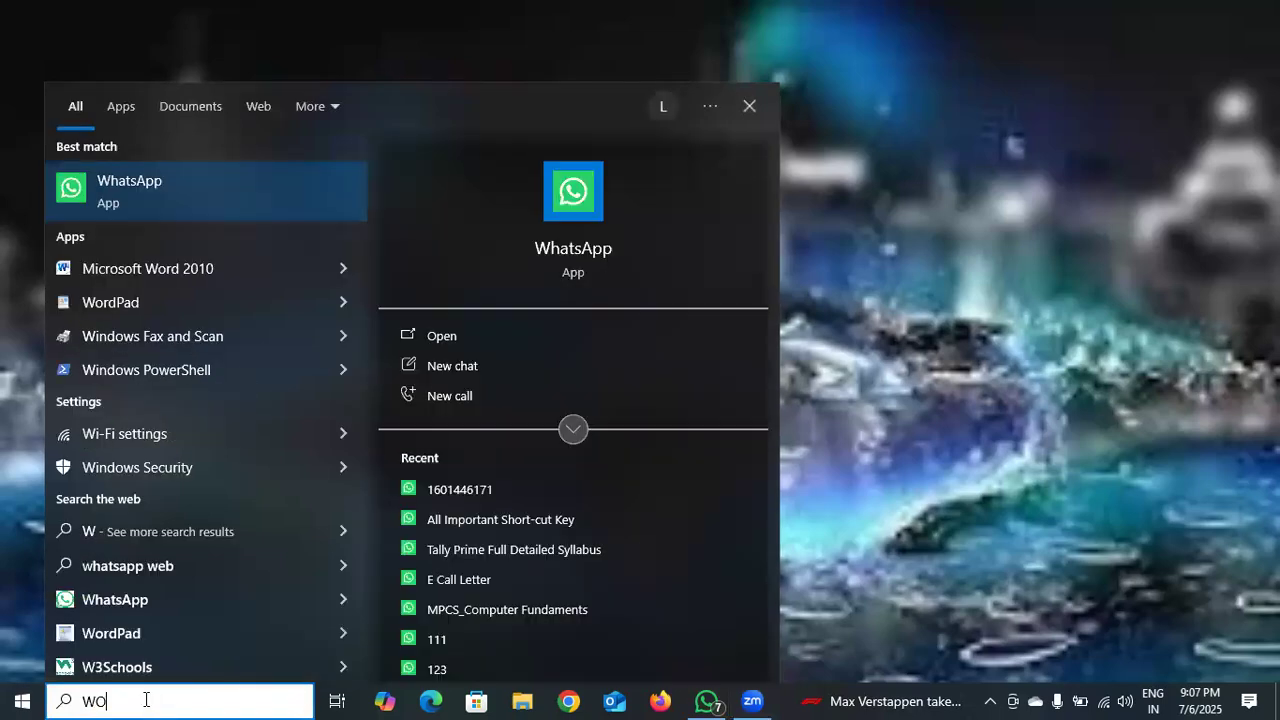
pyautogui.press('BackSpace')
pyautogui.press('BackSpace')
pyautogui.write('WORD')
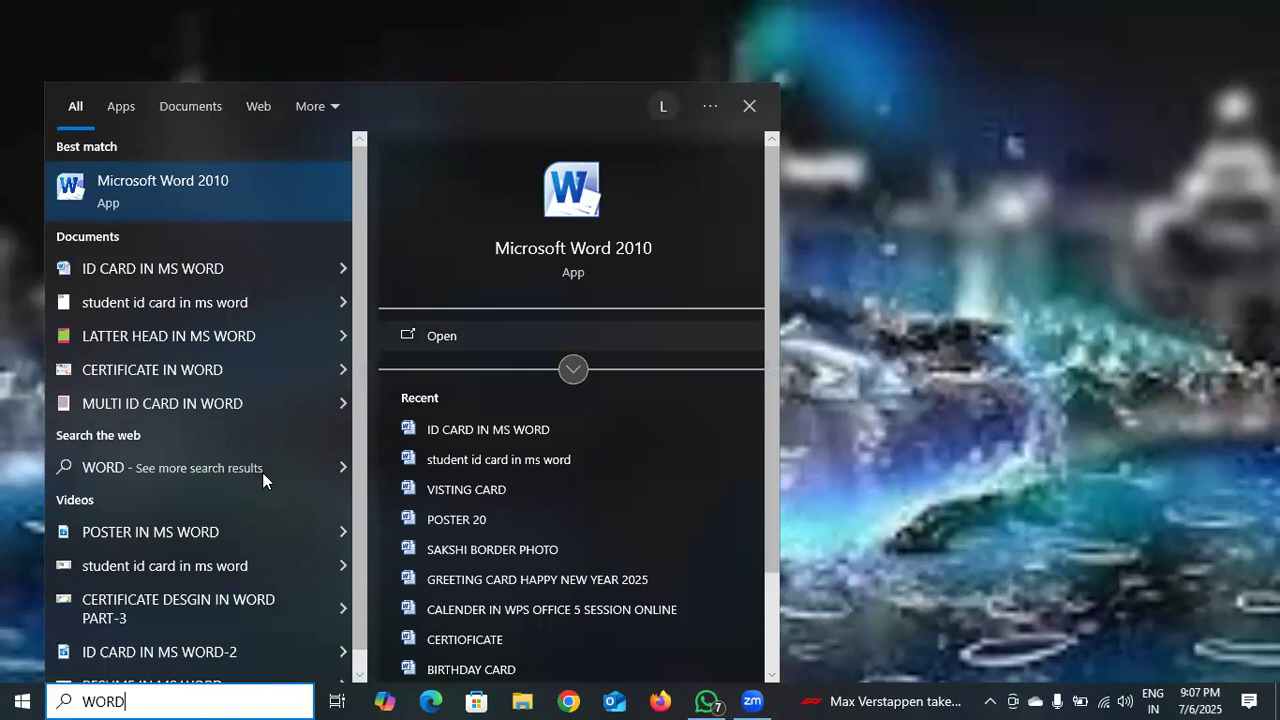
pyautogui.press('Return')
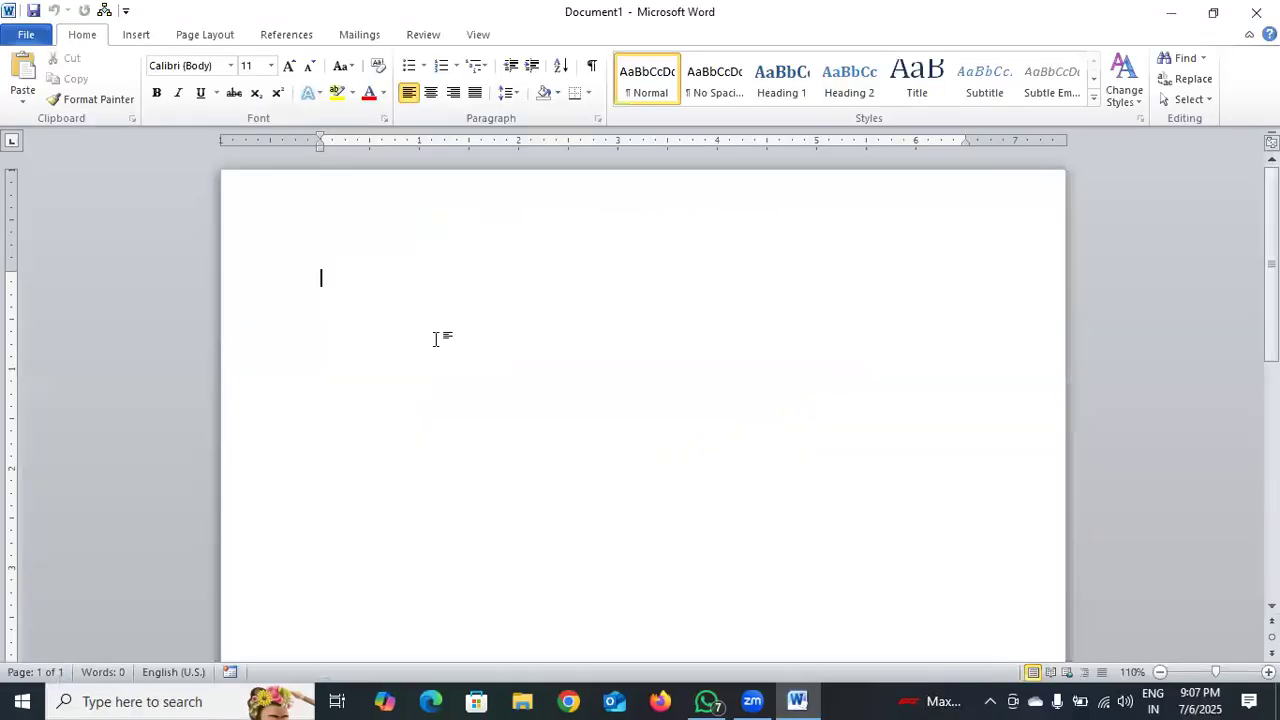
# Set up the page as A4 with Narrow margins and Landscape orientation.
pyautogui.click(198, 36)
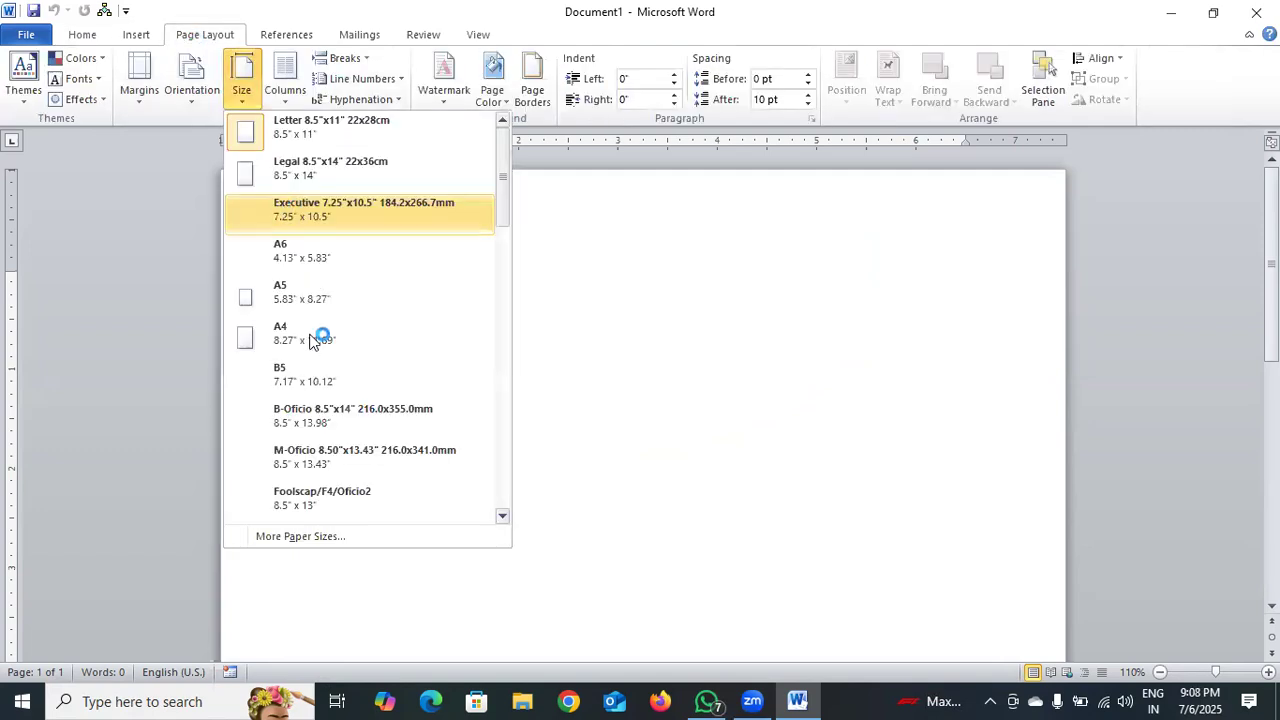
pyautogui.click(318, 334)
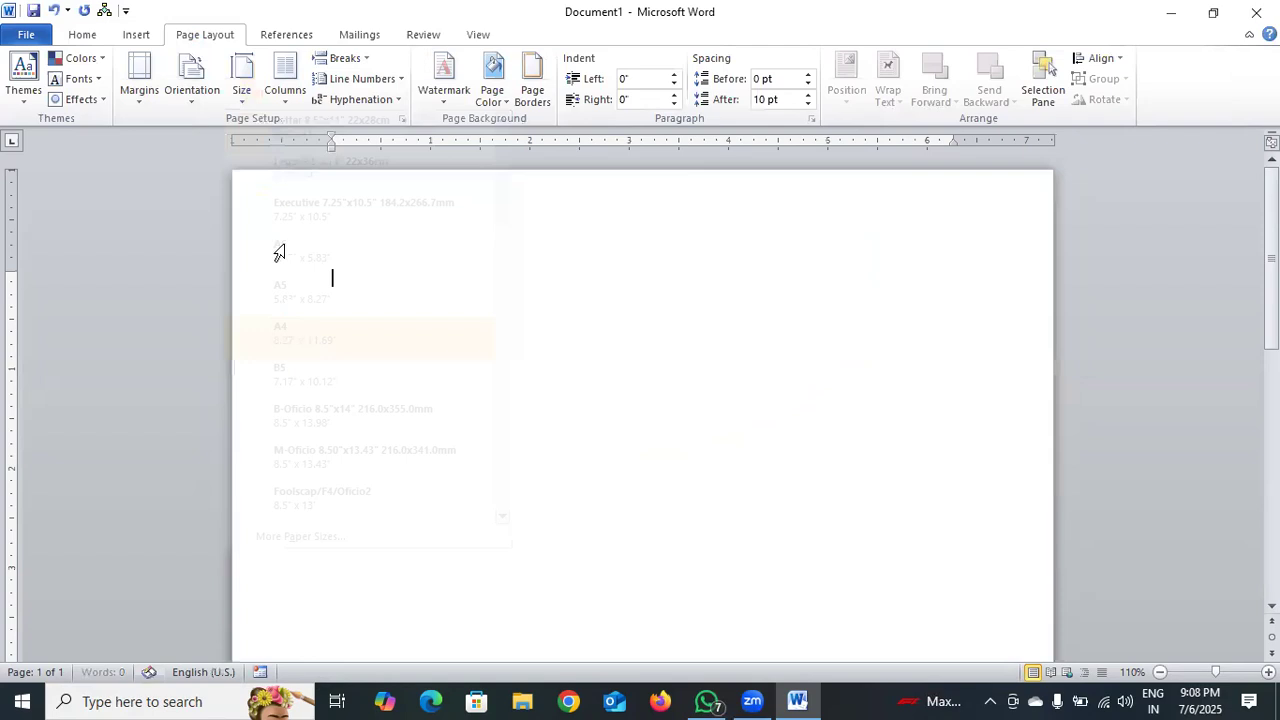
pyautogui.click(139, 98)
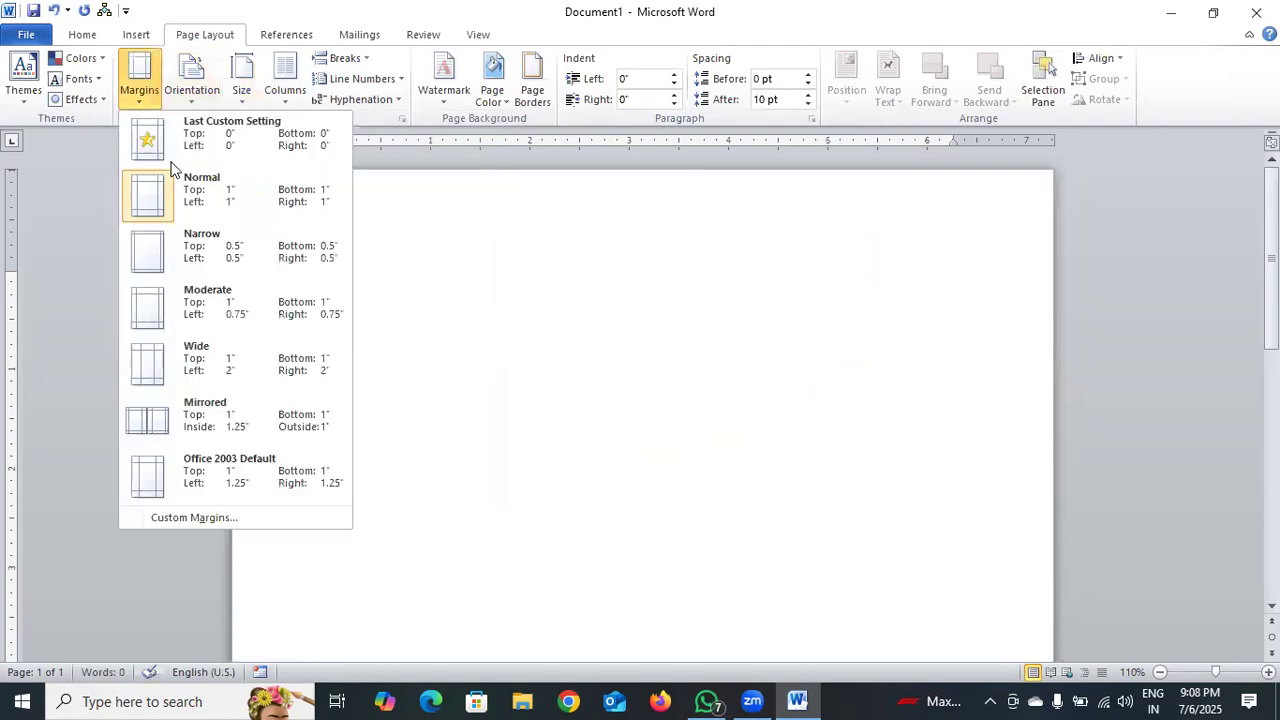
pyautogui.click(223, 251)
pyautogui.click(236, 101)
pyautogui.click(193, 100)
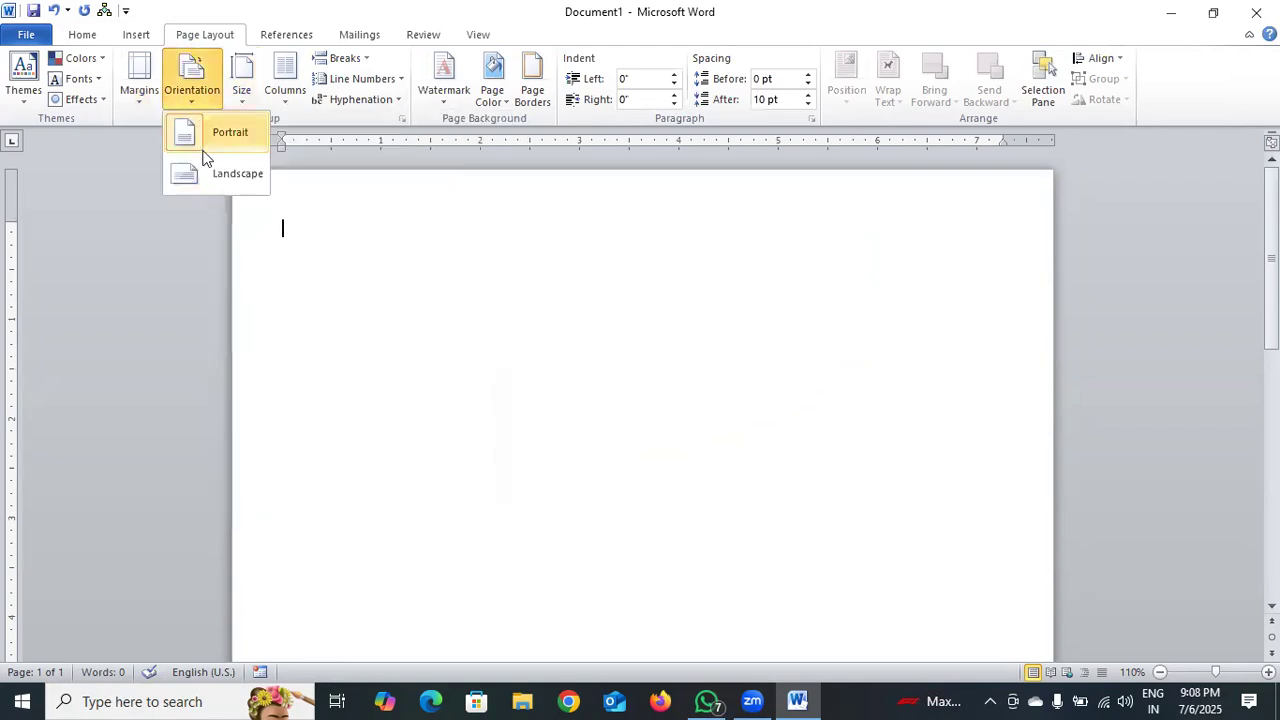
pyautogui.click(210, 178)
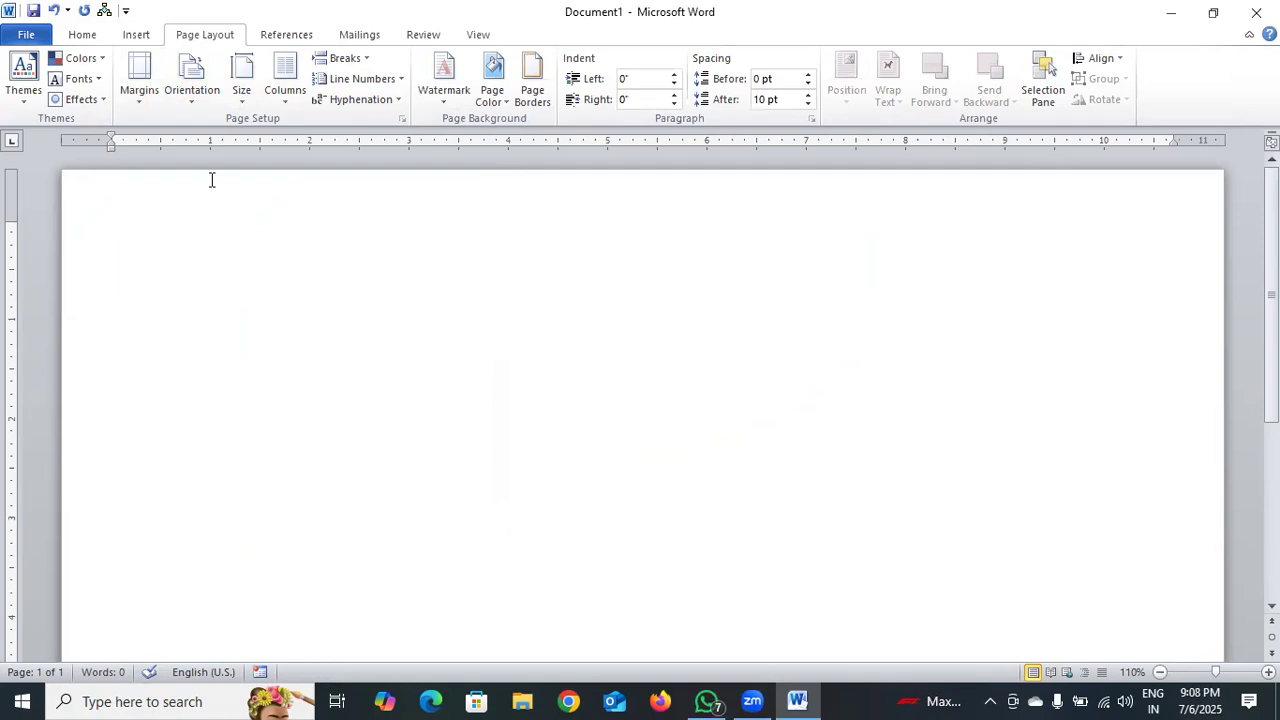
# Draw a right triangle about 3.46 inches wide and 2.38 inches high in the page's upper-left corner.
pyautogui.click(136, 34)
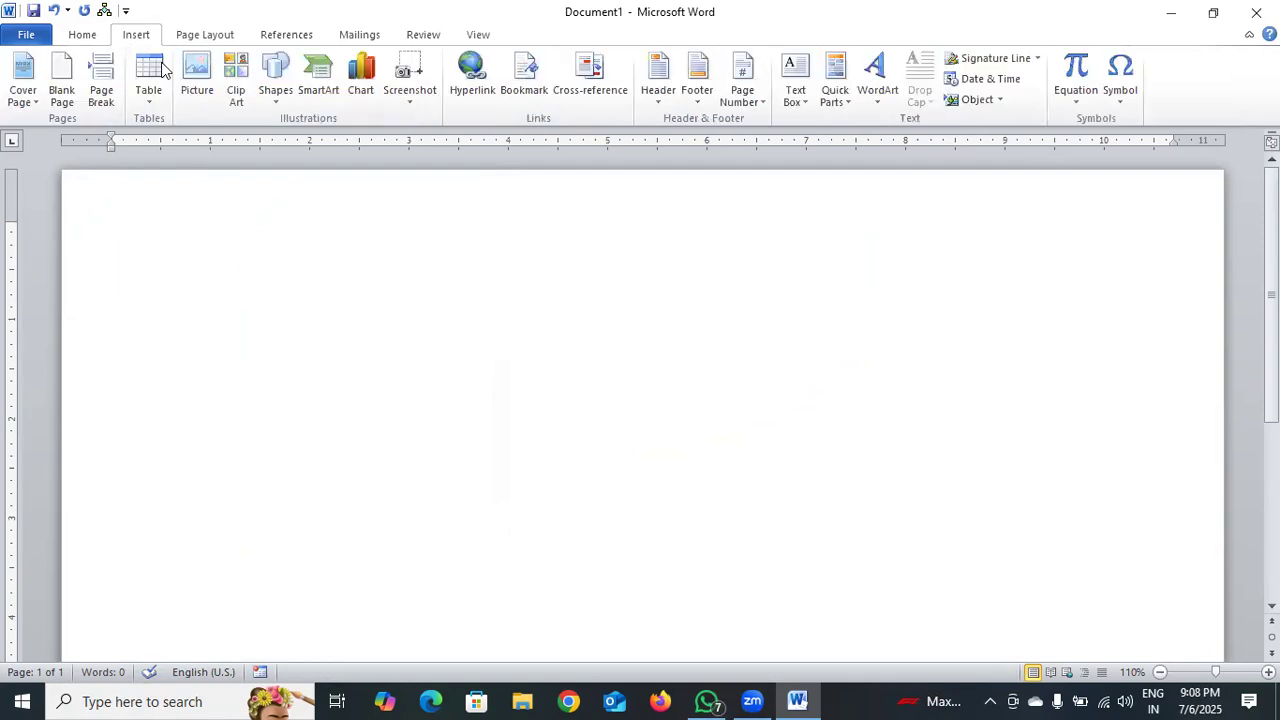
pyautogui.click(266, 101)
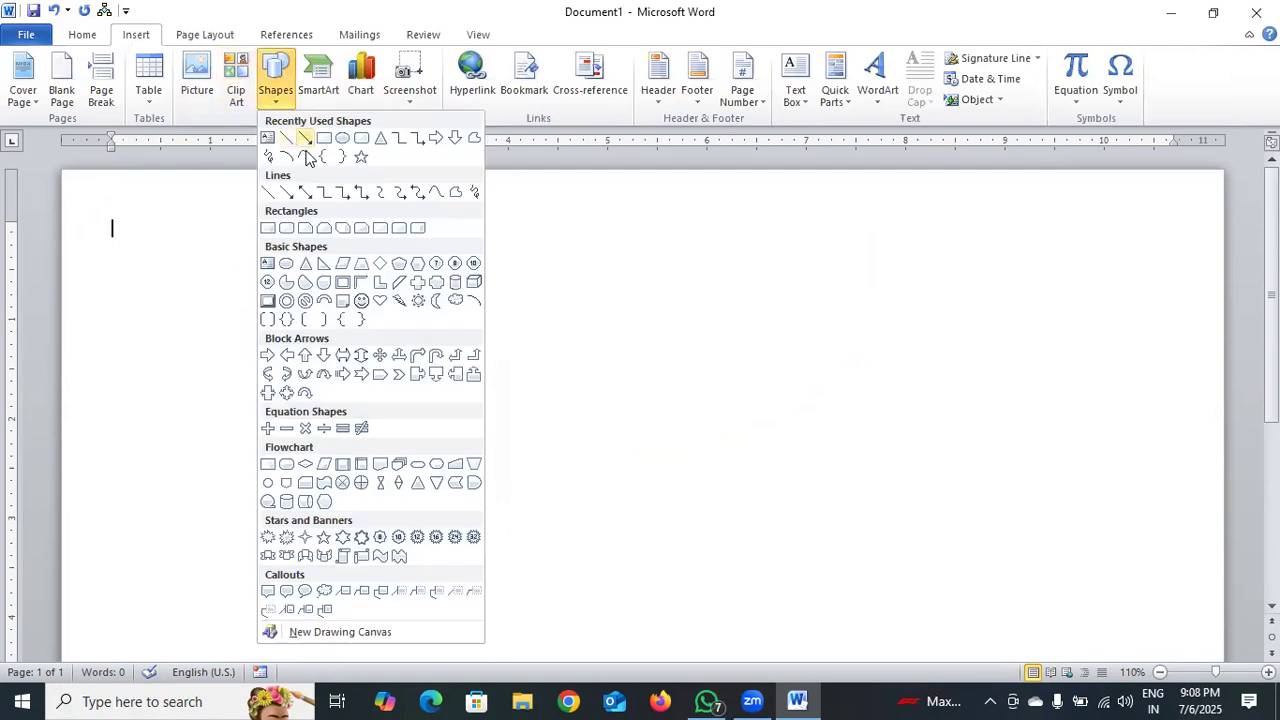
pyautogui.click(323, 266)
pyautogui.moveTo(77, 180); pyautogui.dragTo(420, 415)
# Rotate the right triangle so its right angle points to the lower right, and move it over the page's upper-left corner.
pyautogui.moveTo(348, 431); pyautogui.dragTo(383, 423)
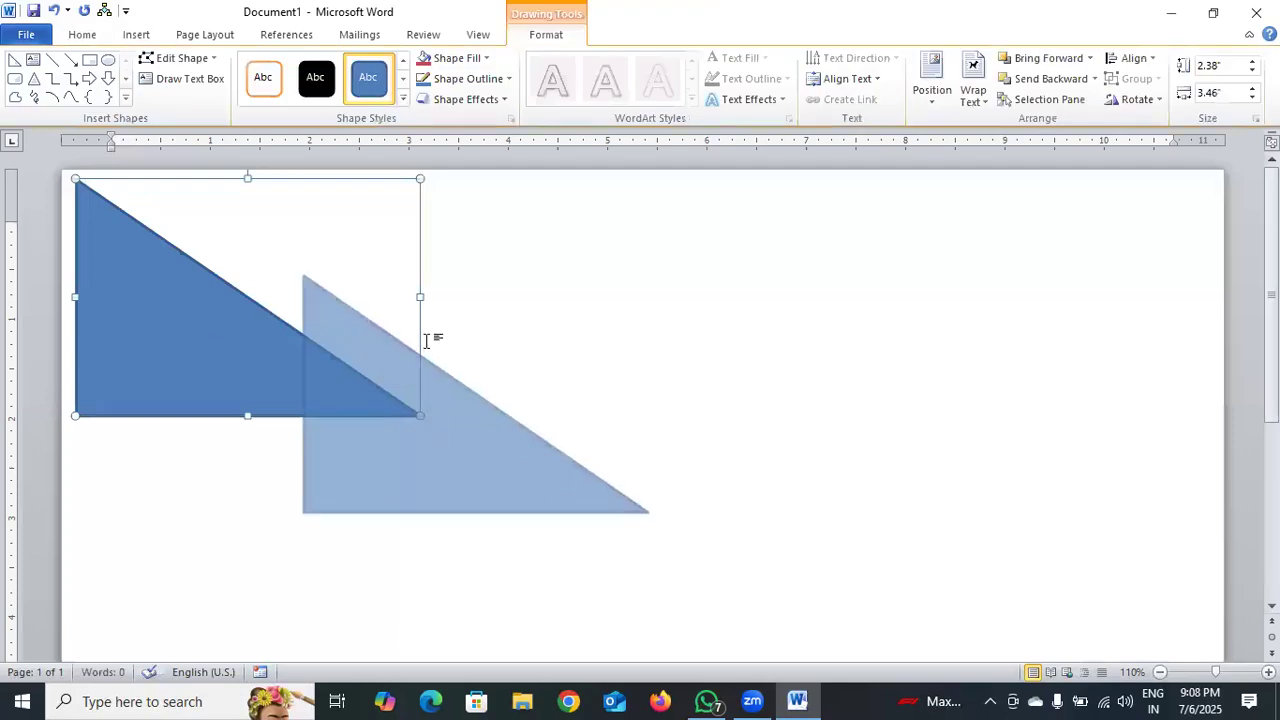
pyautogui.moveTo(473, 242); pyautogui.dragTo(554, 429)
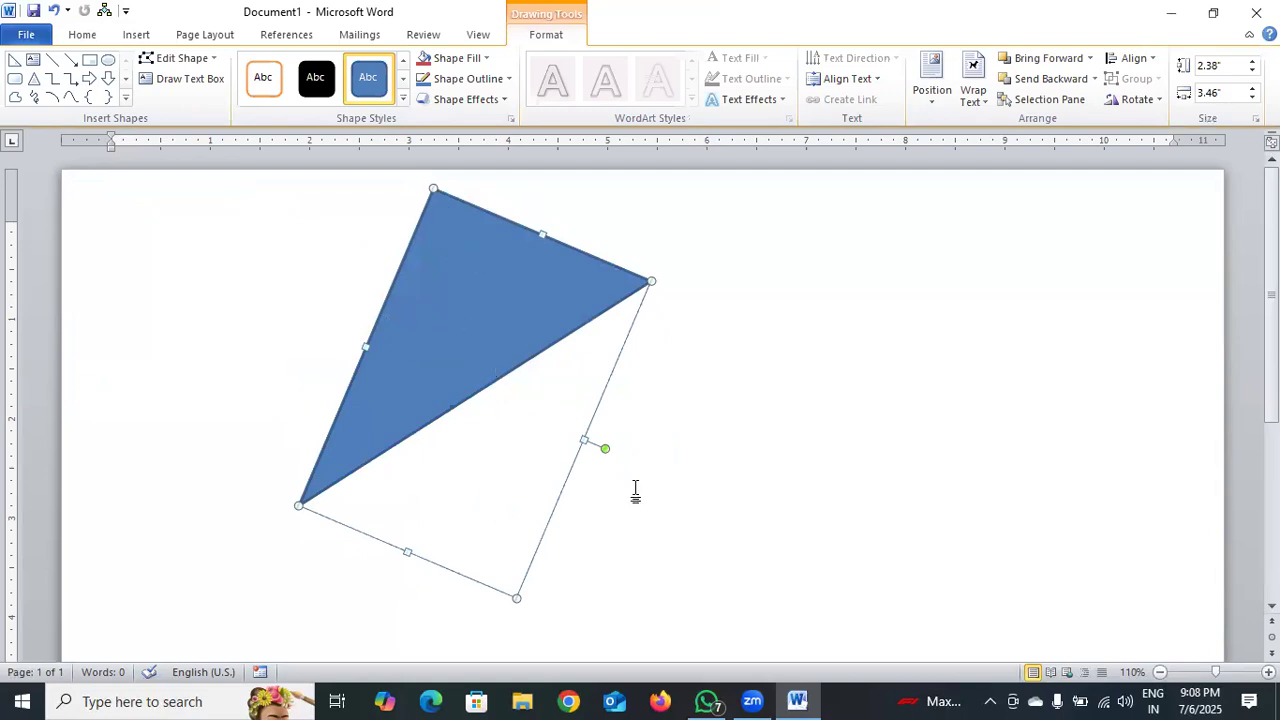
pyautogui.moveTo(608, 445); pyautogui.dragTo(340, 344)
pyautogui.moveTo(430, 424); pyautogui.dragTo(150, 292)
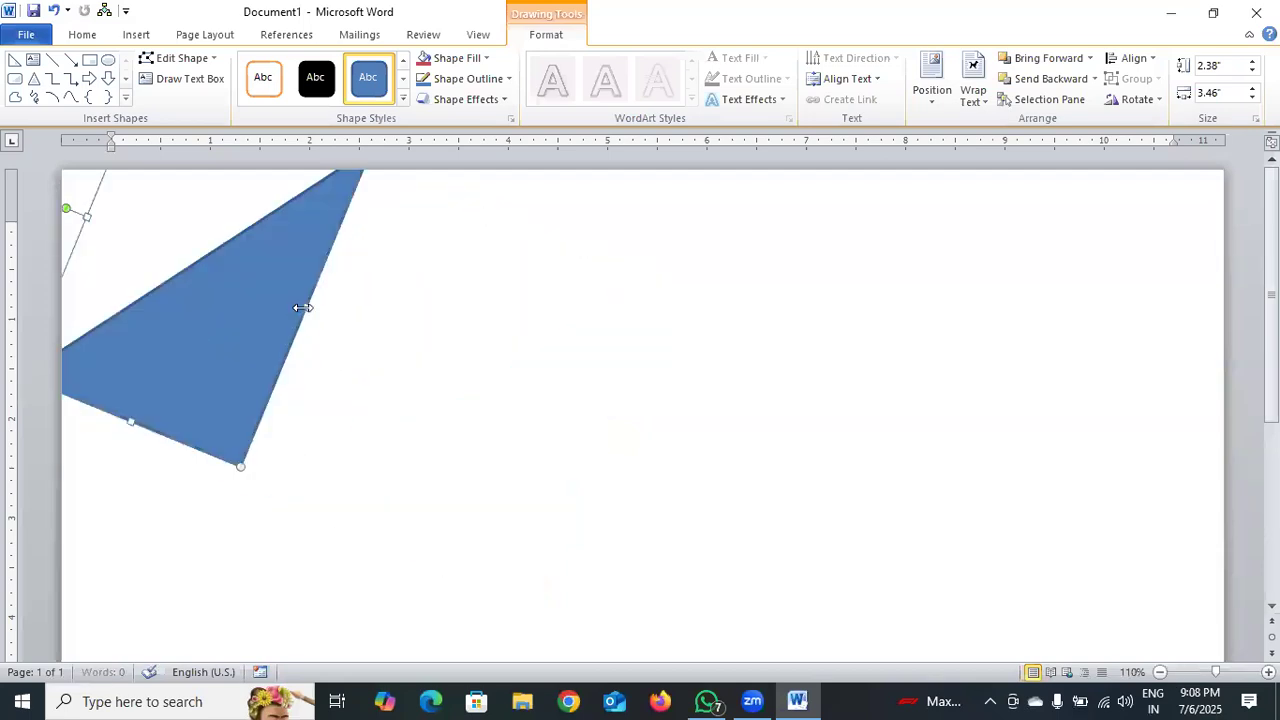
# Enlarge the rotated triangle to about 5.18 inches high and 5.96 inches wide.
pyautogui.moveTo(501, 562); pyautogui.dragTo(503, 563)
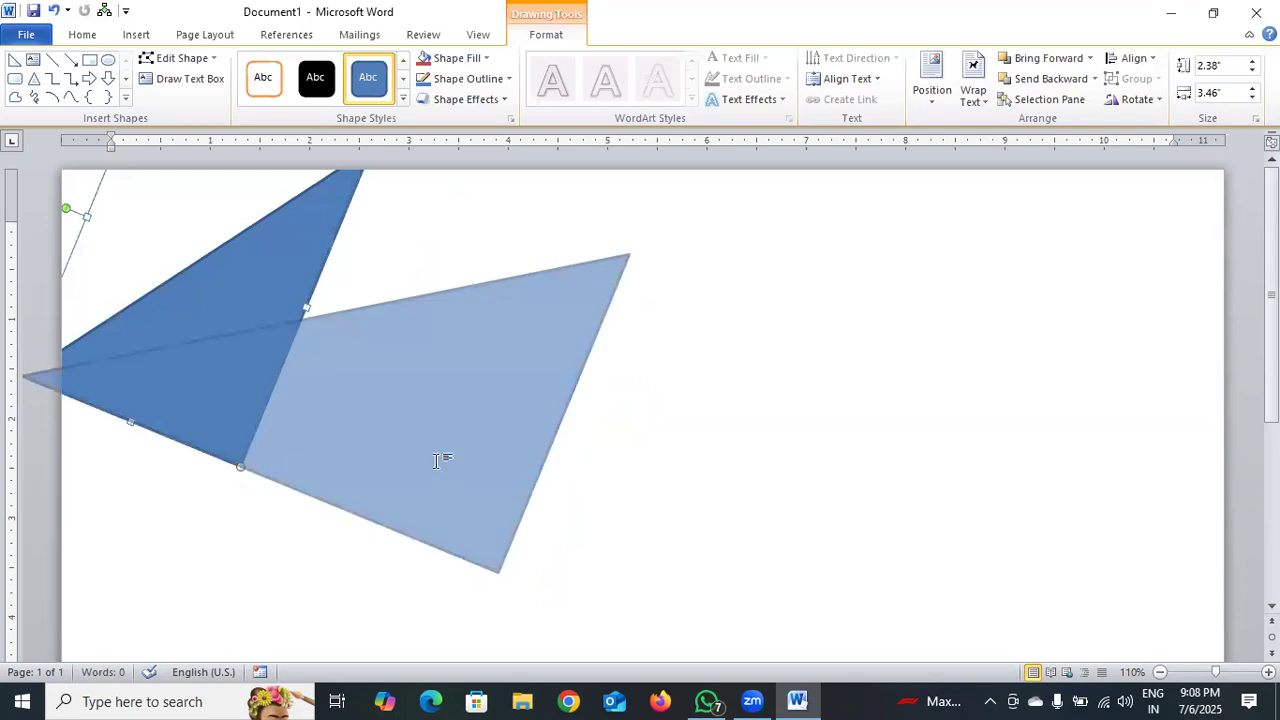
pyautogui.scroll(-3, 263, 294)
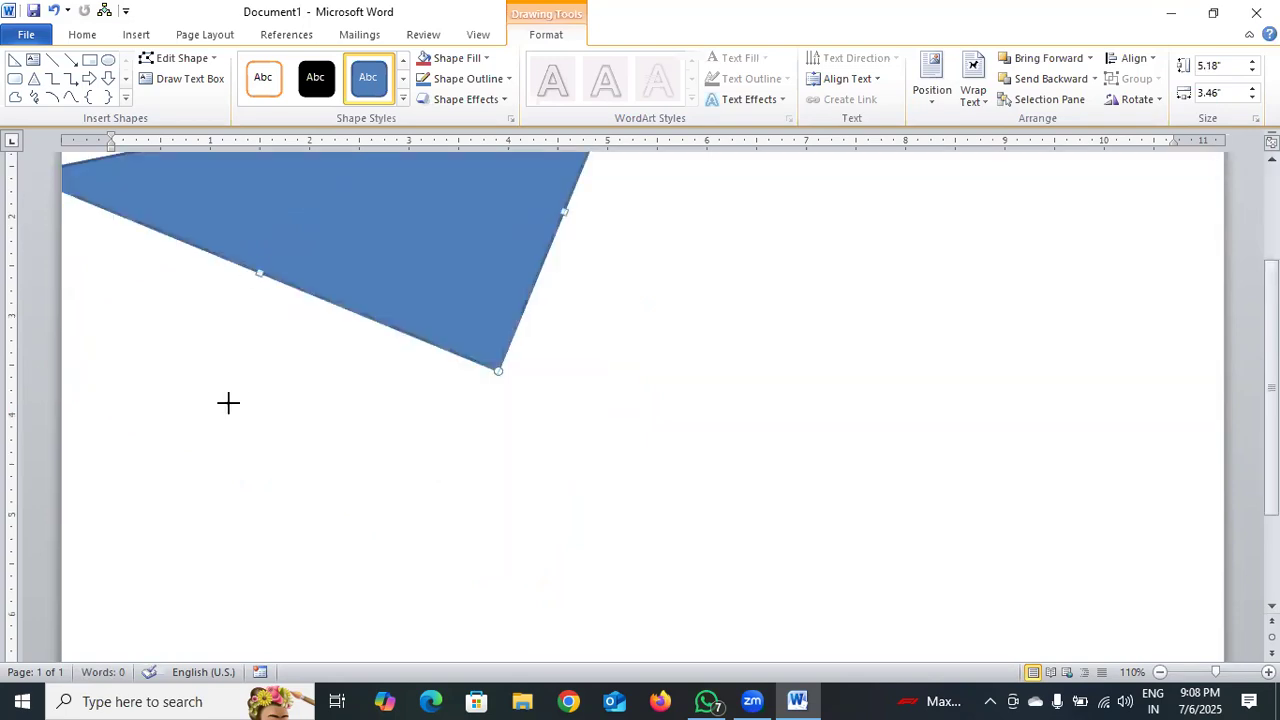
pyautogui.moveTo(228, 402); pyautogui.dragTo(214, 523)
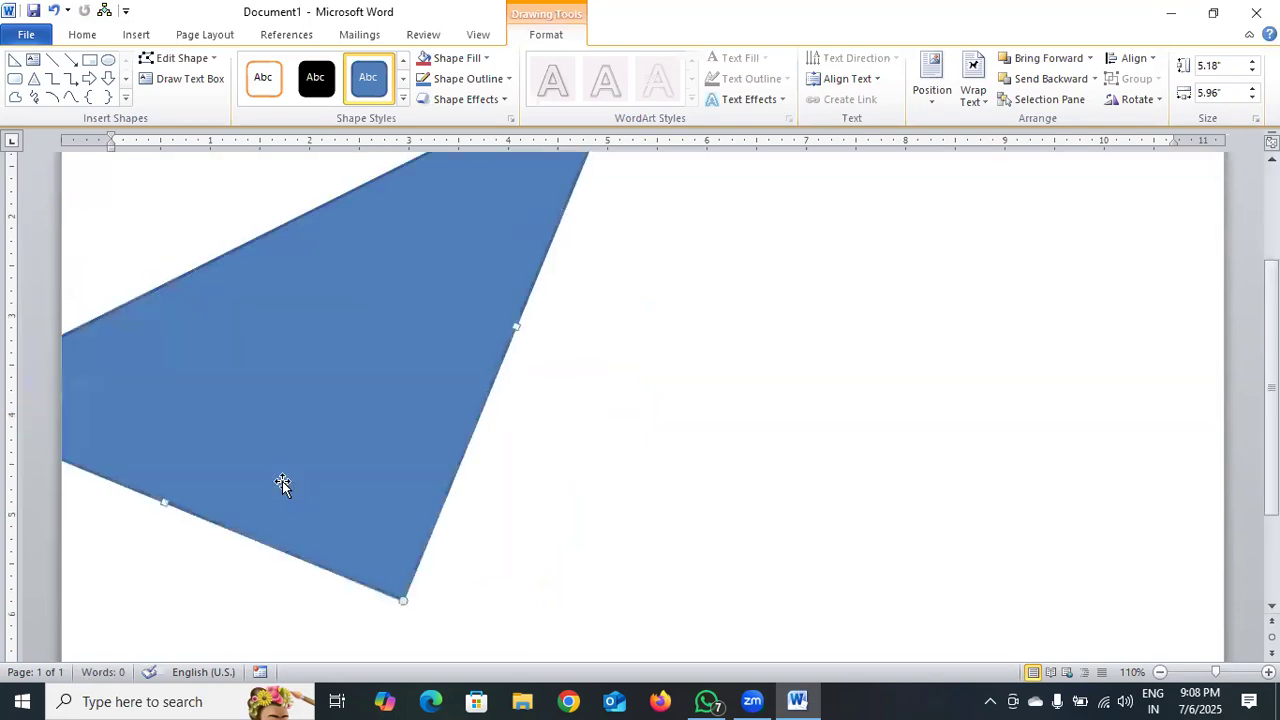
# Rotate the triangle so its right angle is at the upper left, and align it with the page's upper-left corner.
pyautogui.moveTo(378, 413); pyautogui.dragTo(652, 432)
pyautogui.moveTo(289, 354); pyautogui.dragTo(700, 469)
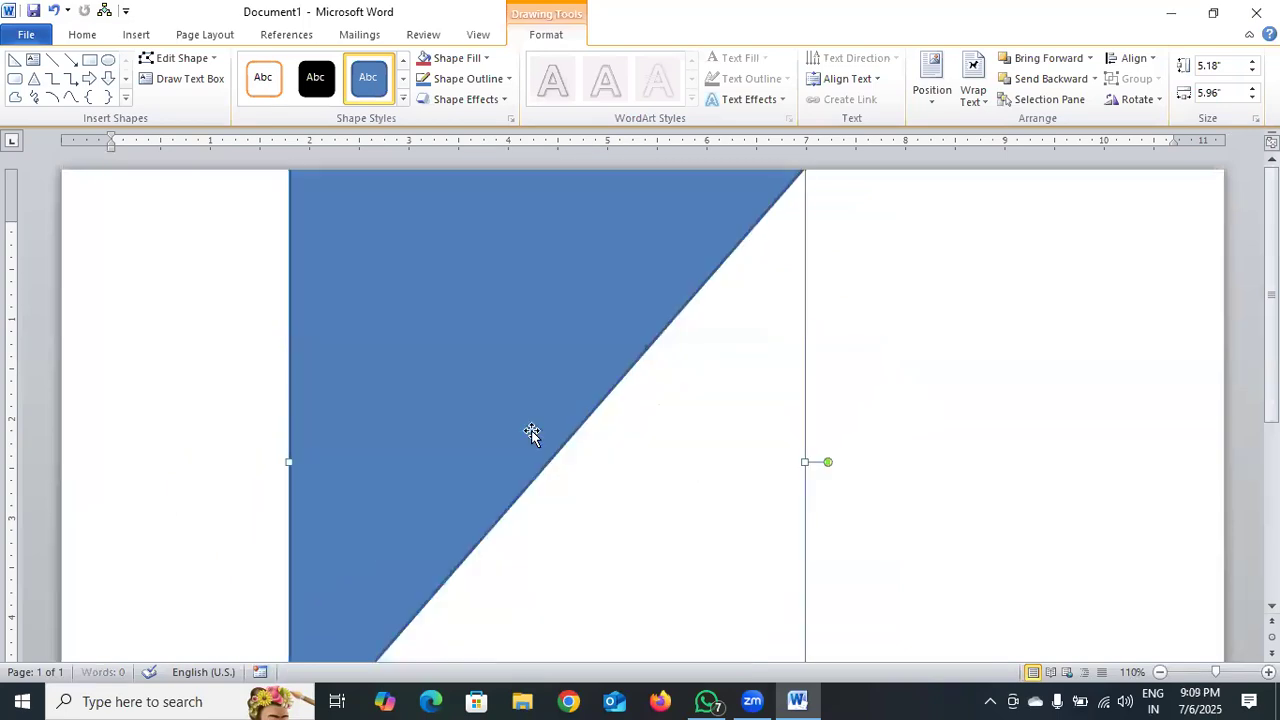
pyautogui.moveTo(466, 409); pyautogui.dragTo(237, 414)
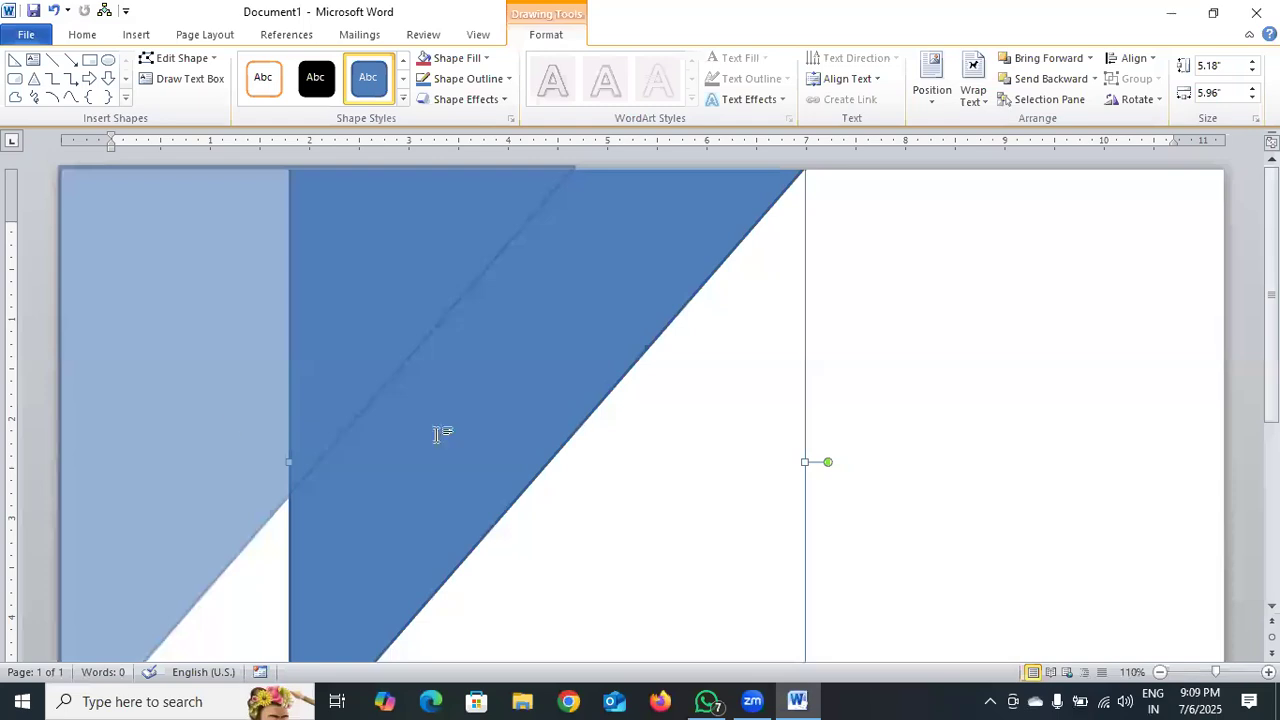
pyautogui.scroll(-5, 483, 405)
pyautogui.scroll(5, 220, 470)
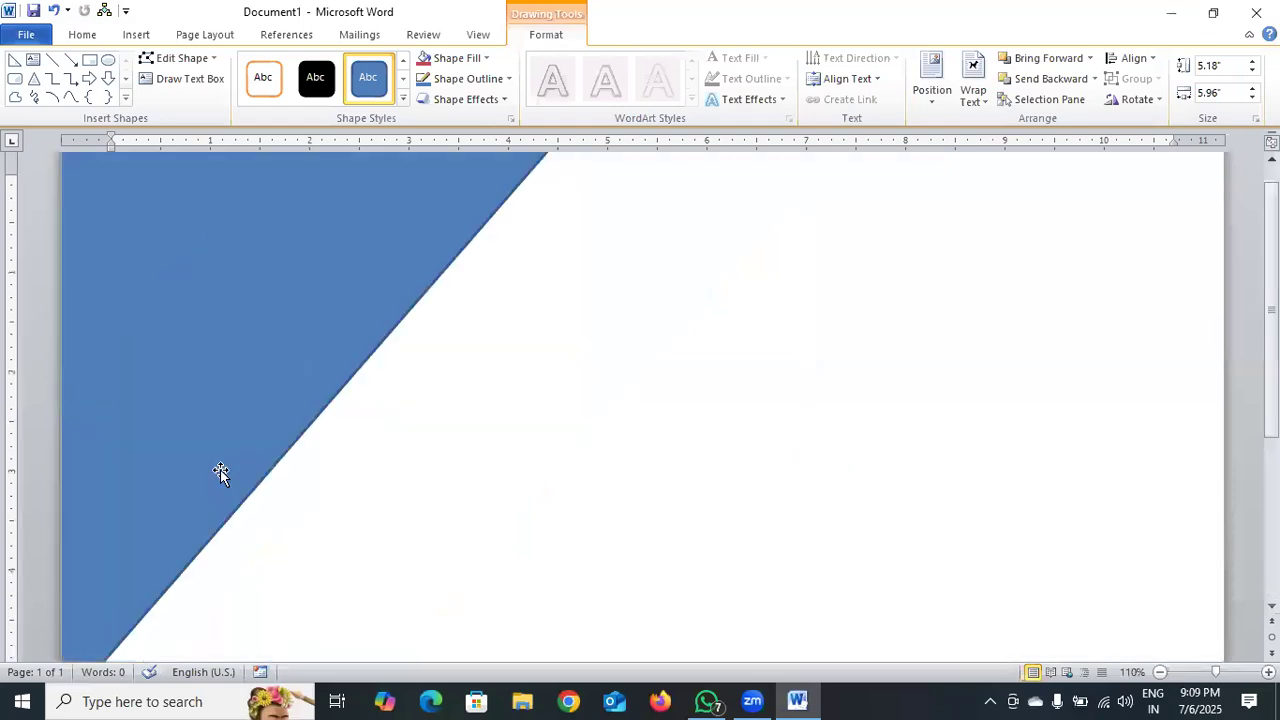
# Draw a rectangle beside the triangle and slim it to a bar about 4.32 inches wide and 0.23 inches high.
pyautogui.click(196, 228)
pyautogui.click(192, 38)
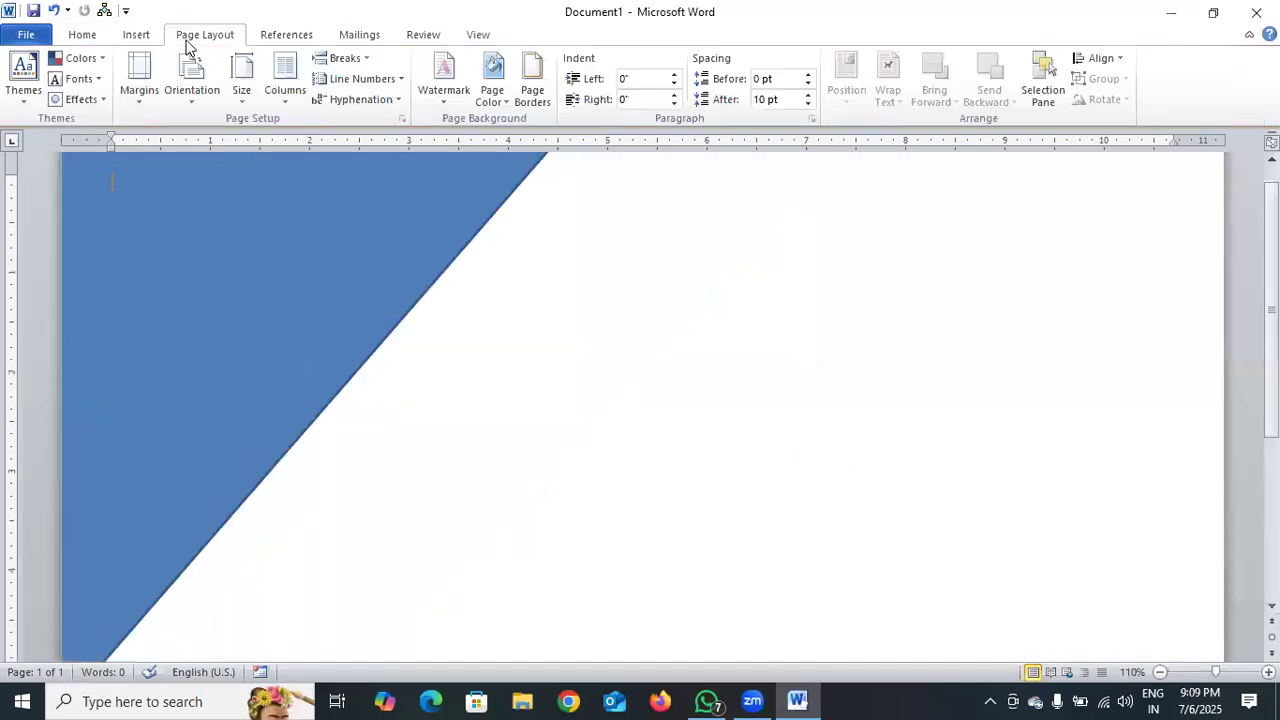
pyautogui.click(140, 40)
pyautogui.click(280, 95)
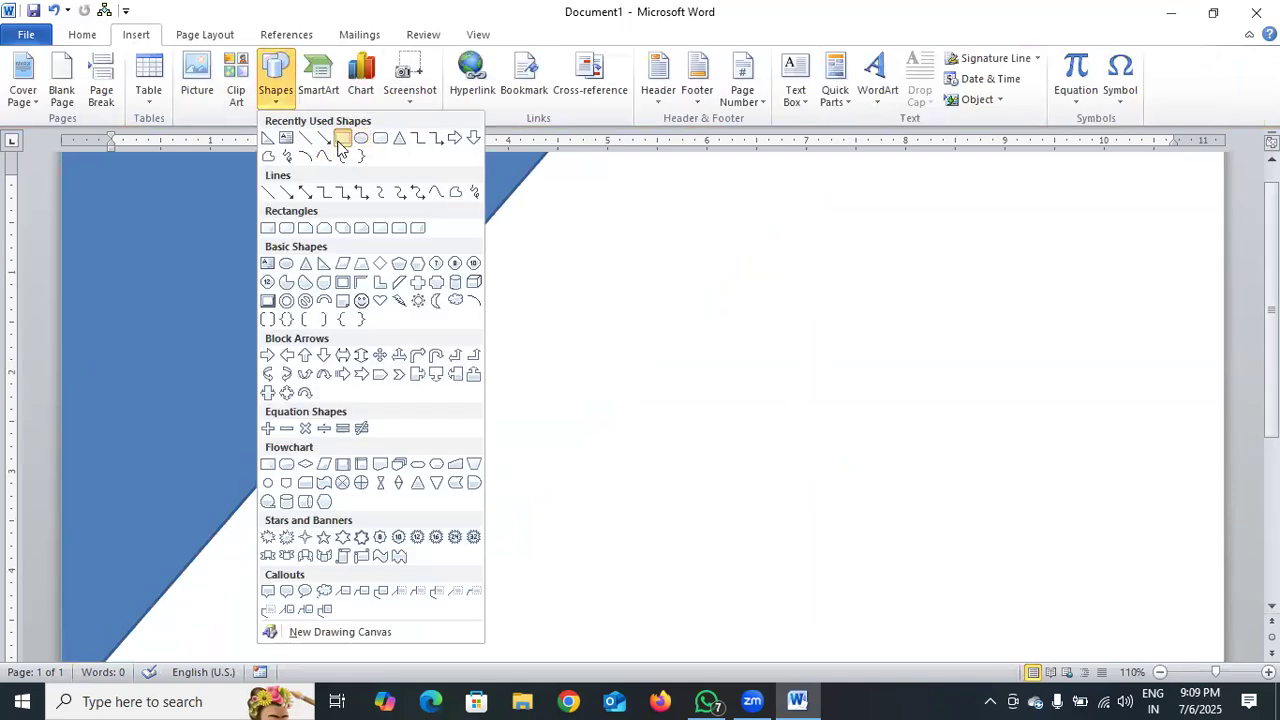
pyautogui.click(343, 140)
pyautogui.moveTo(890, 299); pyautogui.dragTo(1020, 302)
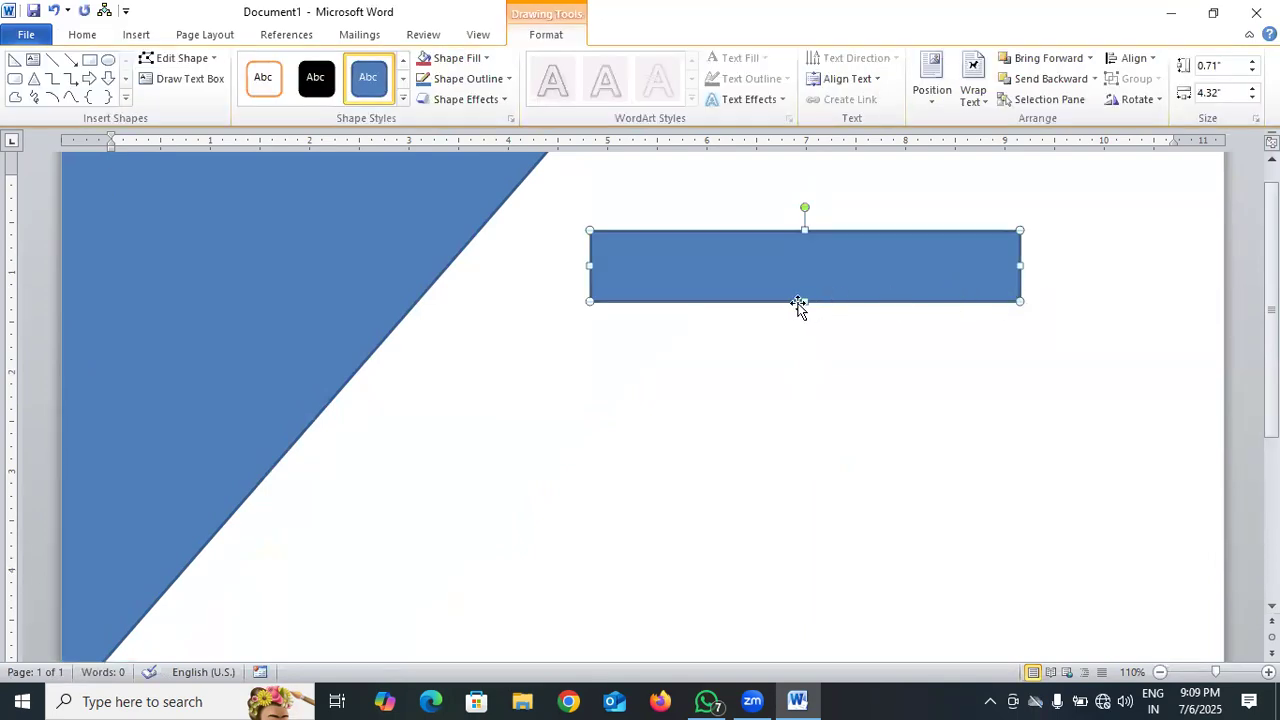
pyautogui.moveTo(804, 301); pyautogui.dragTo(804, 253)
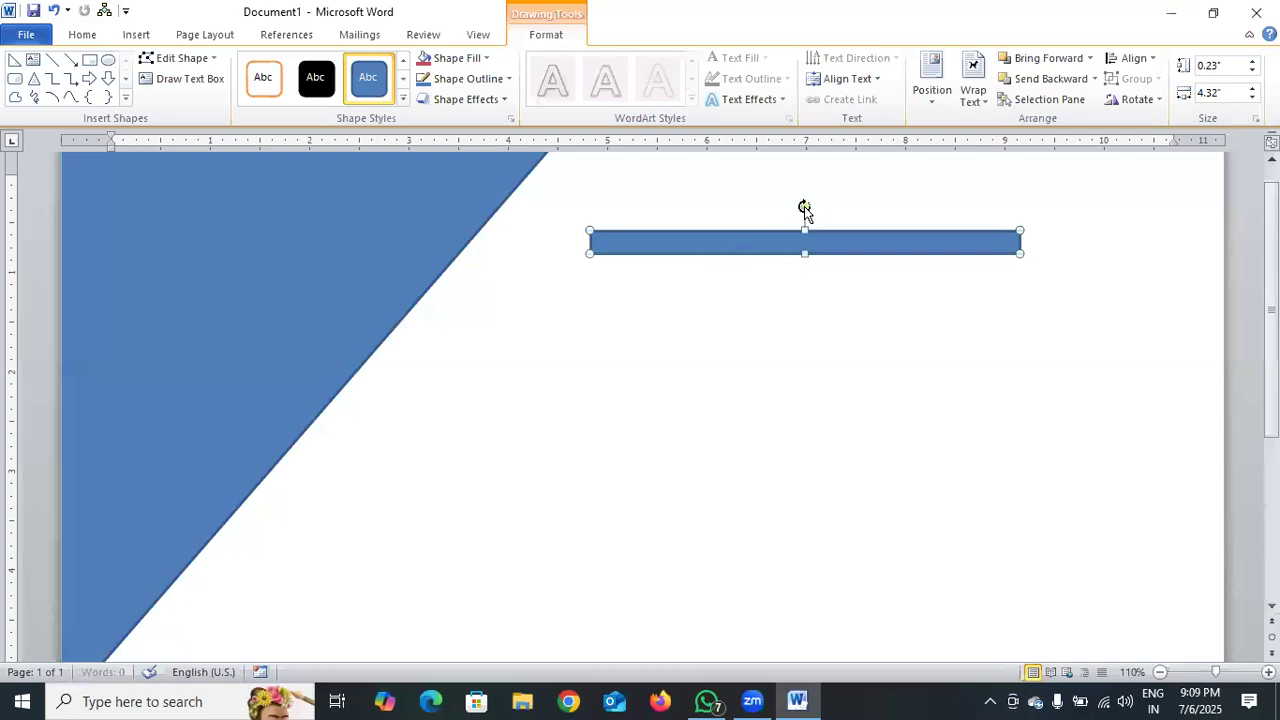
# Place the bar beside the triangle, make it about 0.22 inches thick, and rotate it parallel to the slanted edge.
pyautogui.moveTo(805, 208); pyautogui.dragTo(720, 195)
pyautogui.moveTo(814, 251); pyautogui.dragTo(660, 474)
pyautogui.moveTo(700, 395); pyautogui.dragTo(400, 425)
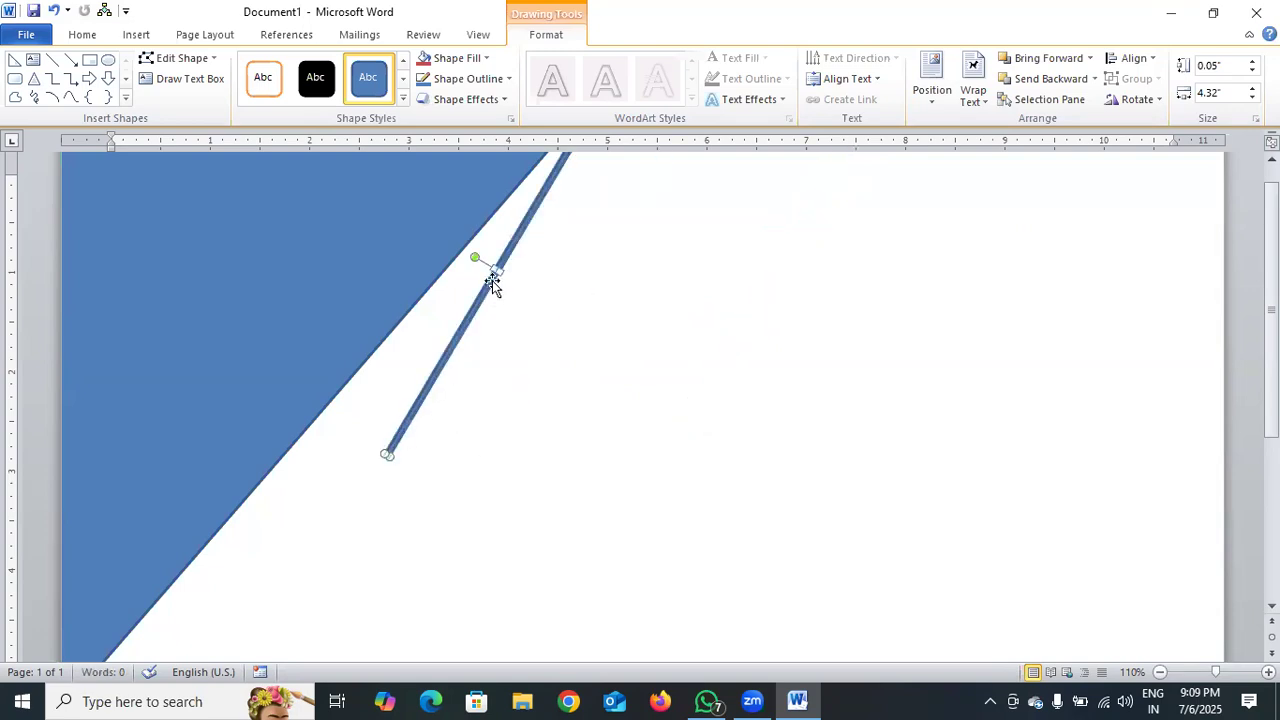
pyautogui.moveTo(497, 270); pyautogui.dragTo(497, 308)
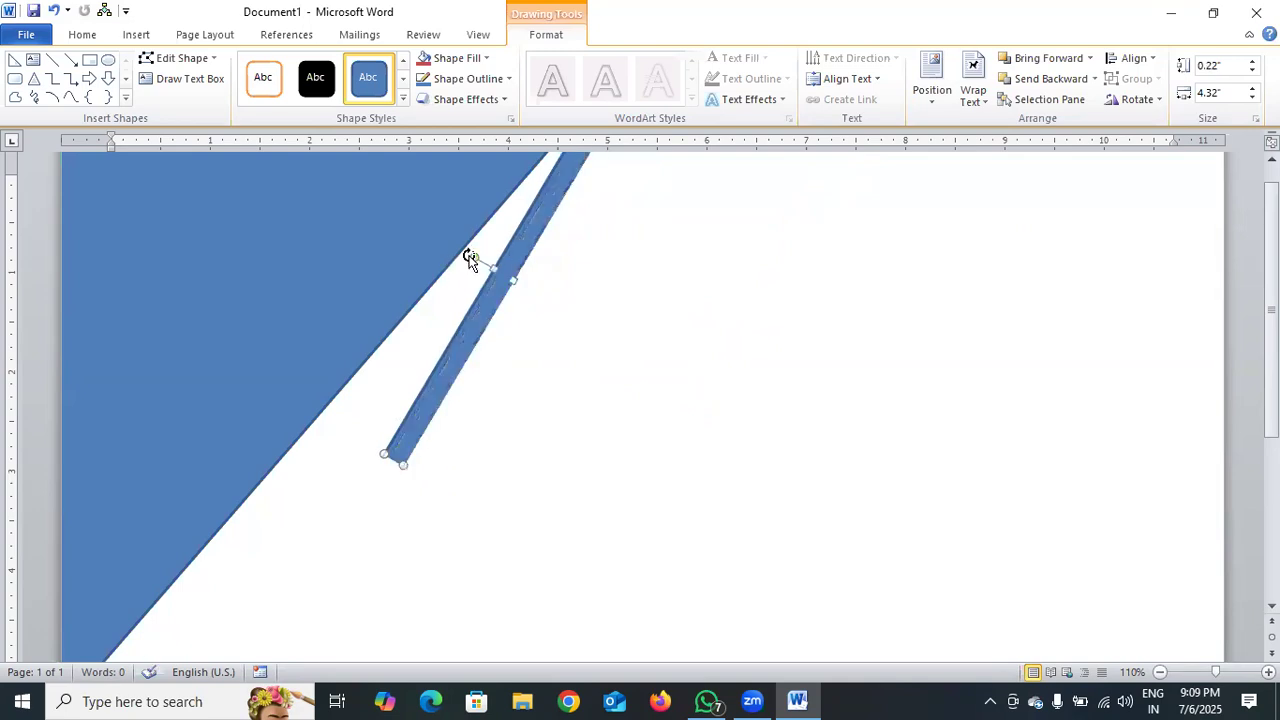
pyautogui.moveTo(466, 249); pyautogui.dragTo(443, 311)
# Move the bar onto the triangle's slanted edge and enlarge it to a band about 7.94 inches long and 1.07 inches thick.
pyautogui.scroll(-5, 340, 280)
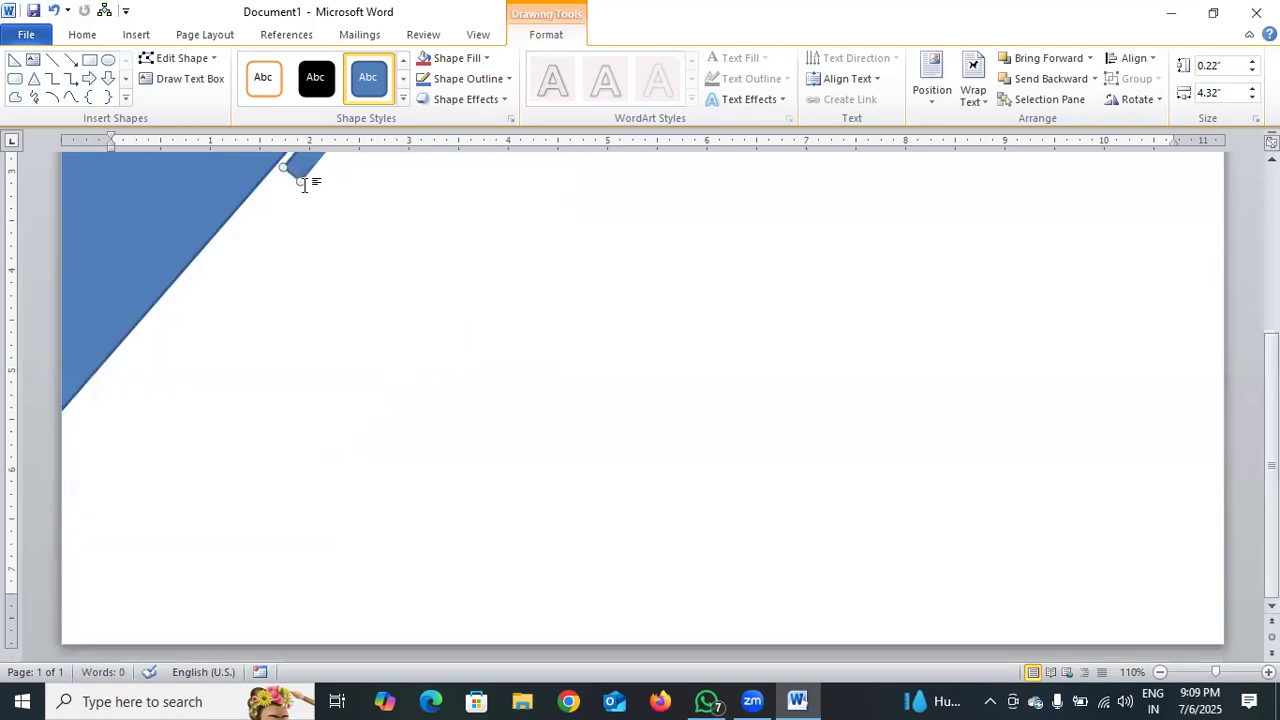
pyautogui.moveTo(275, 220); pyautogui.dragTo(80, 431)
pyautogui.scroll(5, 269, 411)
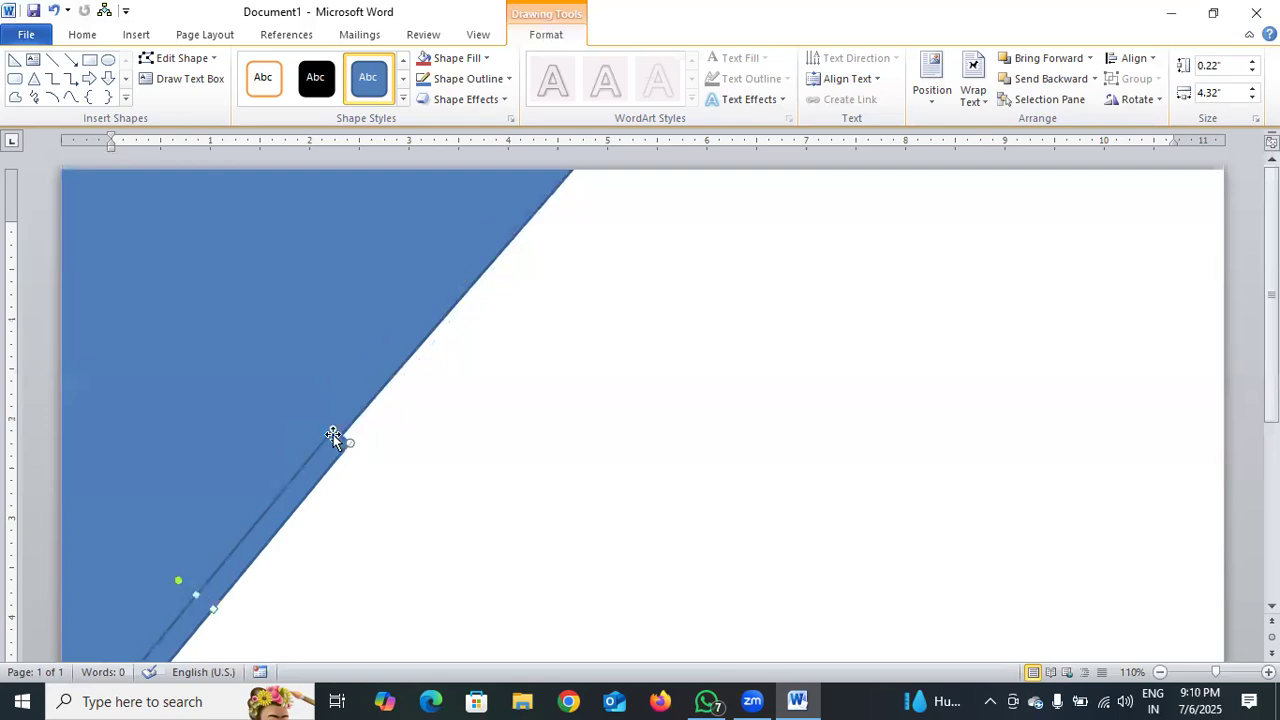
pyautogui.moveTo(352, 437); pyautogui.dragTo(640, 218)
pyautogui.scroll(-2, 390, 400)
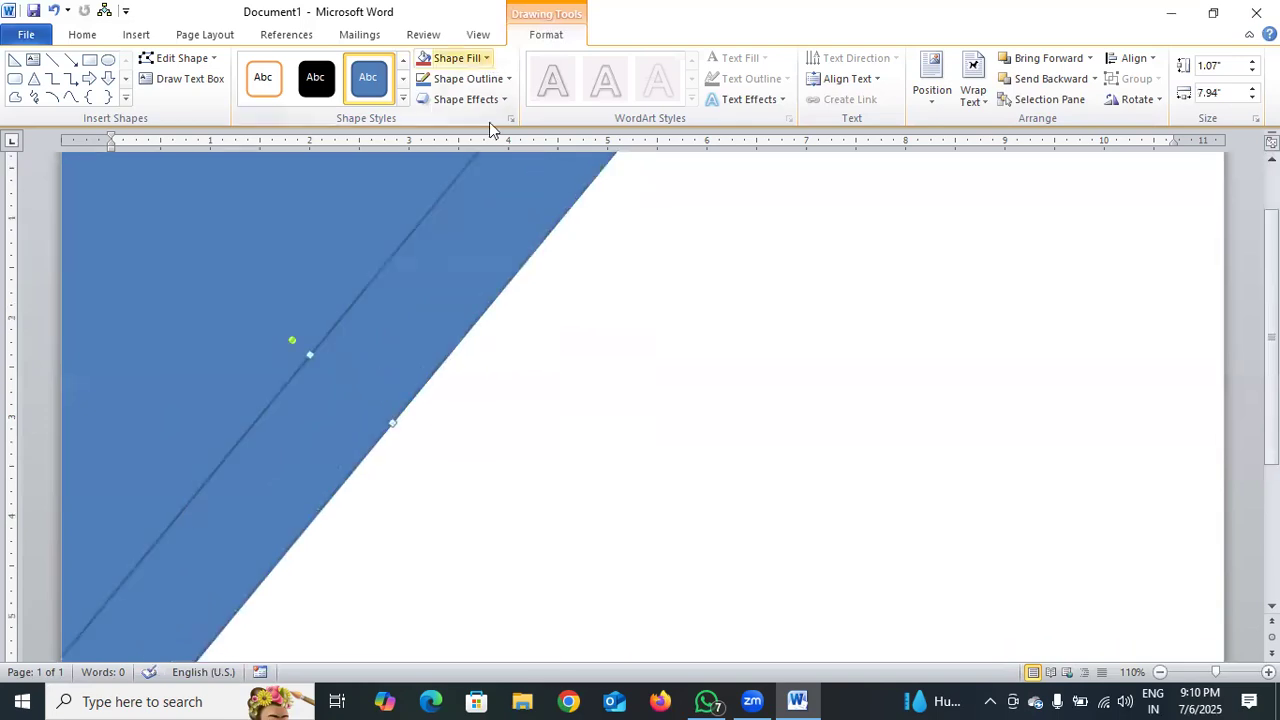
# Fill the band yellow and extend its lower end past the page's left edge, to about 8.27 inches long.
pyautogui.click(486, 58)
pyautogui.click(478, 194)
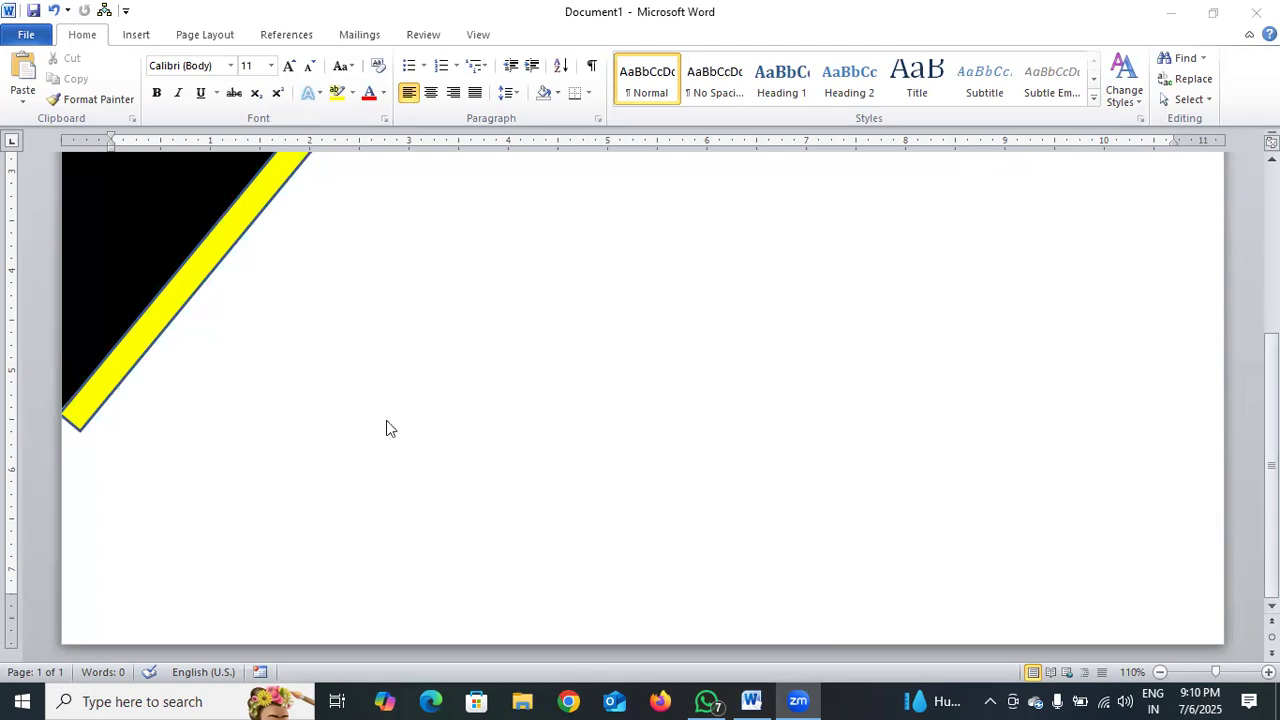
pyautogui.scroll(1, 386, 428)
pyautogui.click(68, 477)
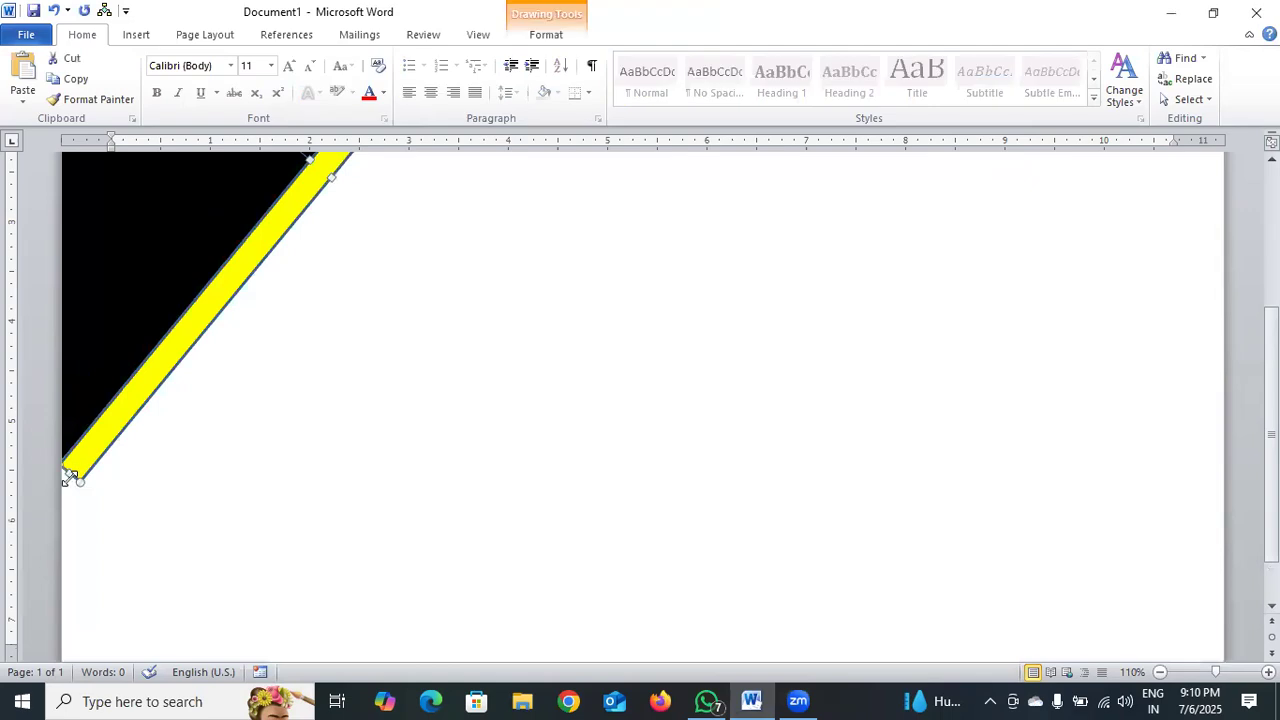
pyautogui.moveTo(68, 472); pyautogui.dragTo(43, 491)
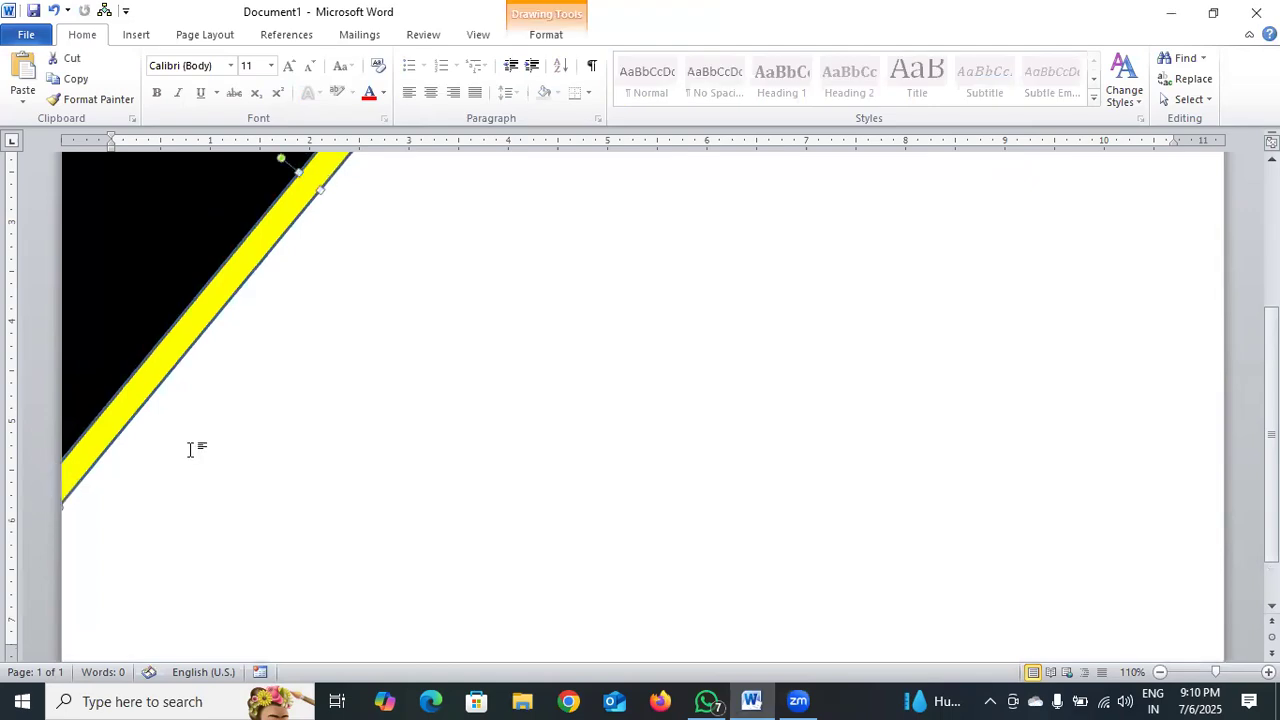
pyautogui.scroll(5, 190, 449)
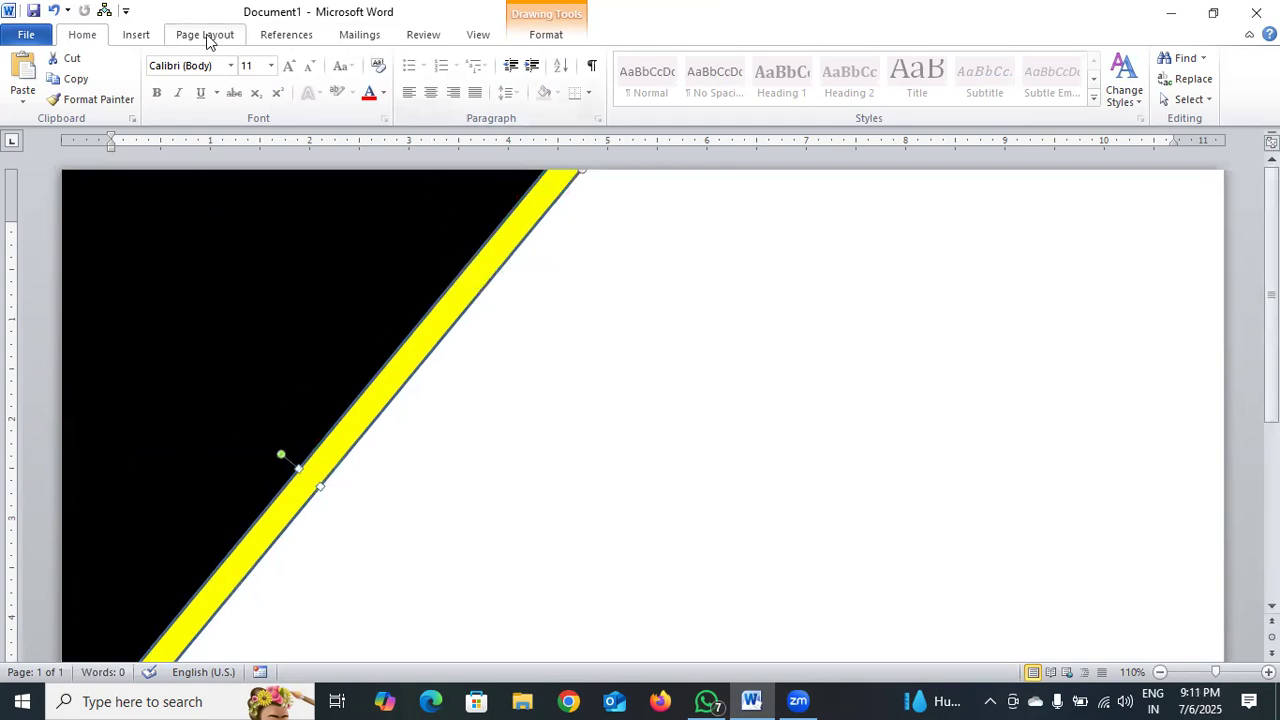
# Remove the outline from the yellow band.
pyautogui.click(527, 36)
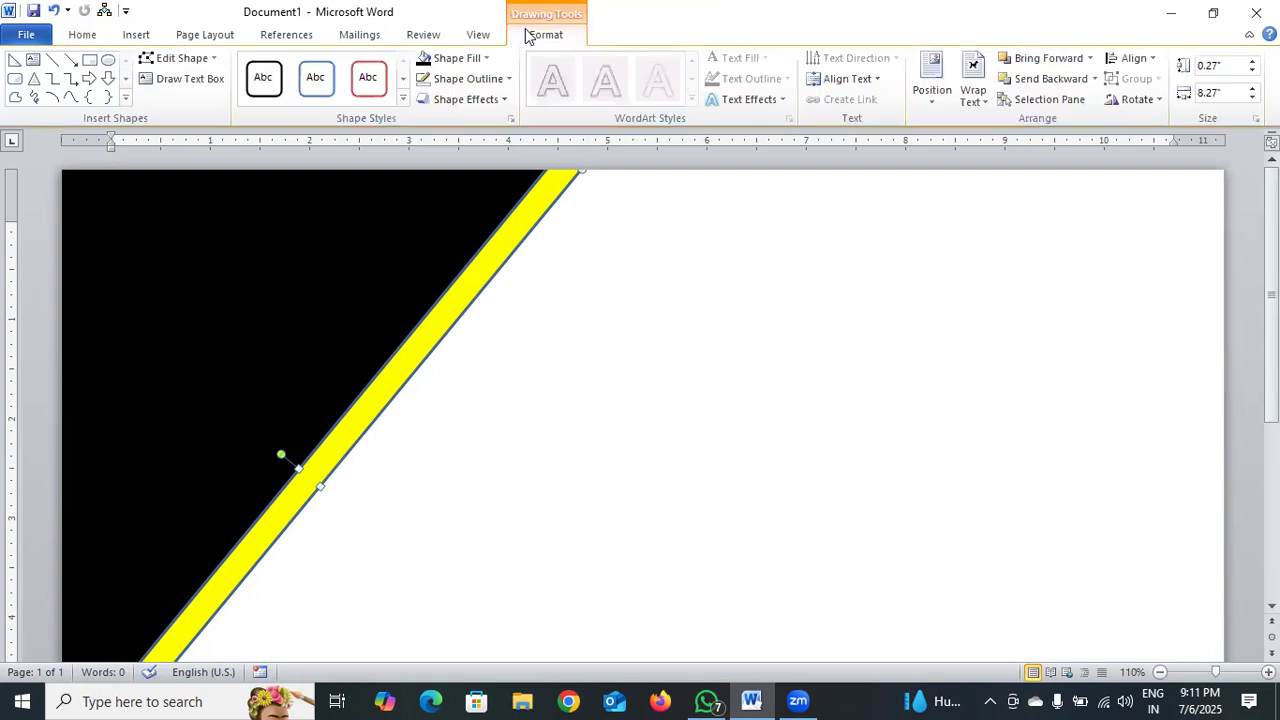
pyautogui.click(508, 79)
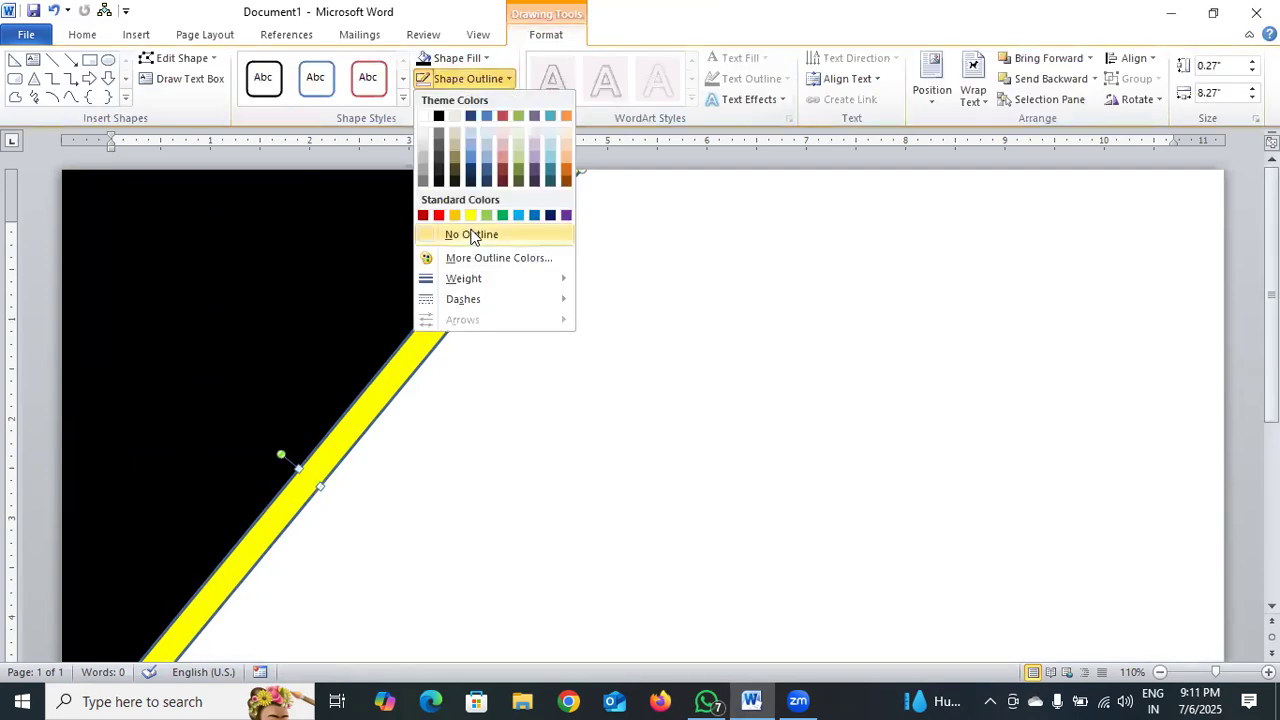
pyautogui.scroll(-3, 571, 303)
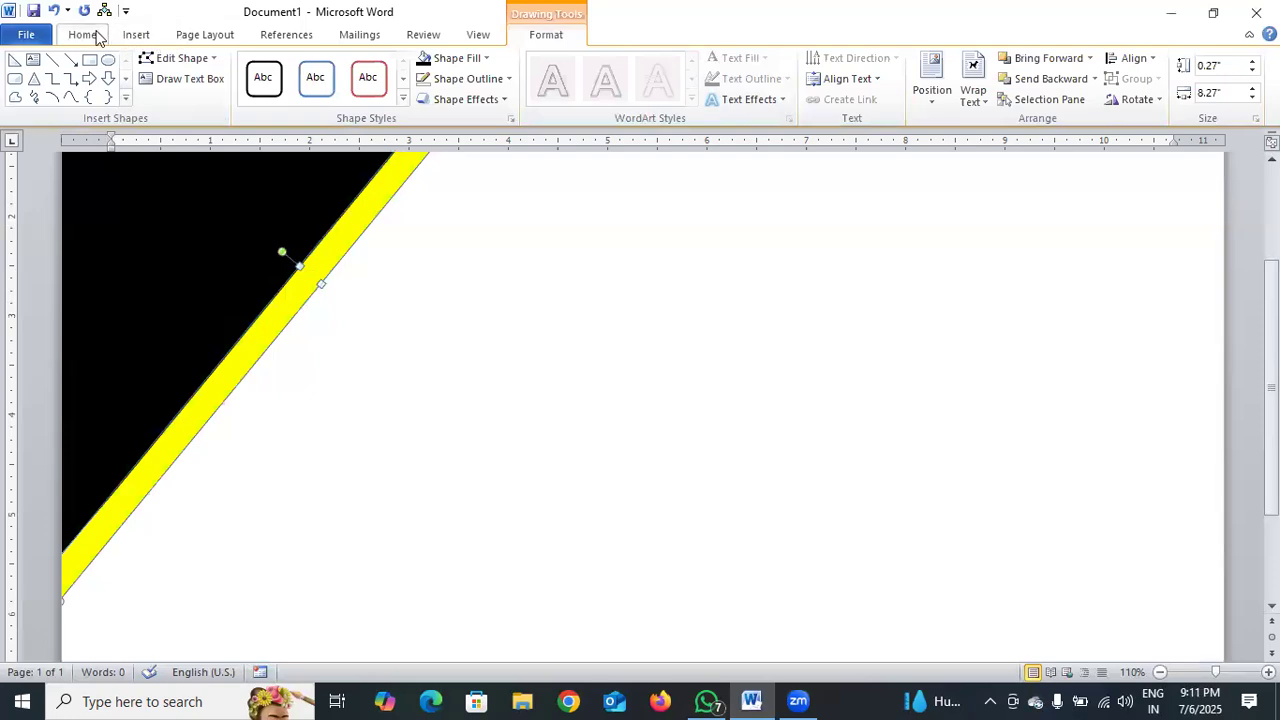
# Draw a right triangle about 2.81 inches wide and 1.83 inches high near the page's lower-left corner.
pyautogui.click(140, 36)
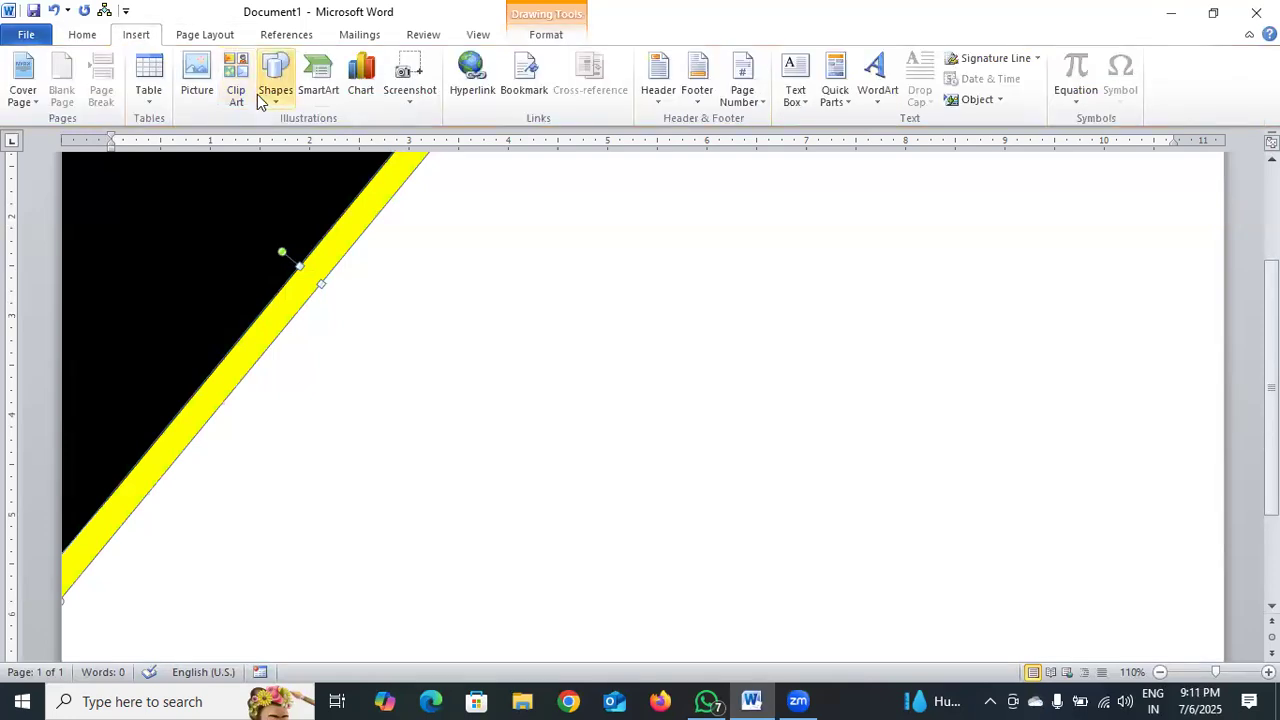
pyautogui.click(272, 92)
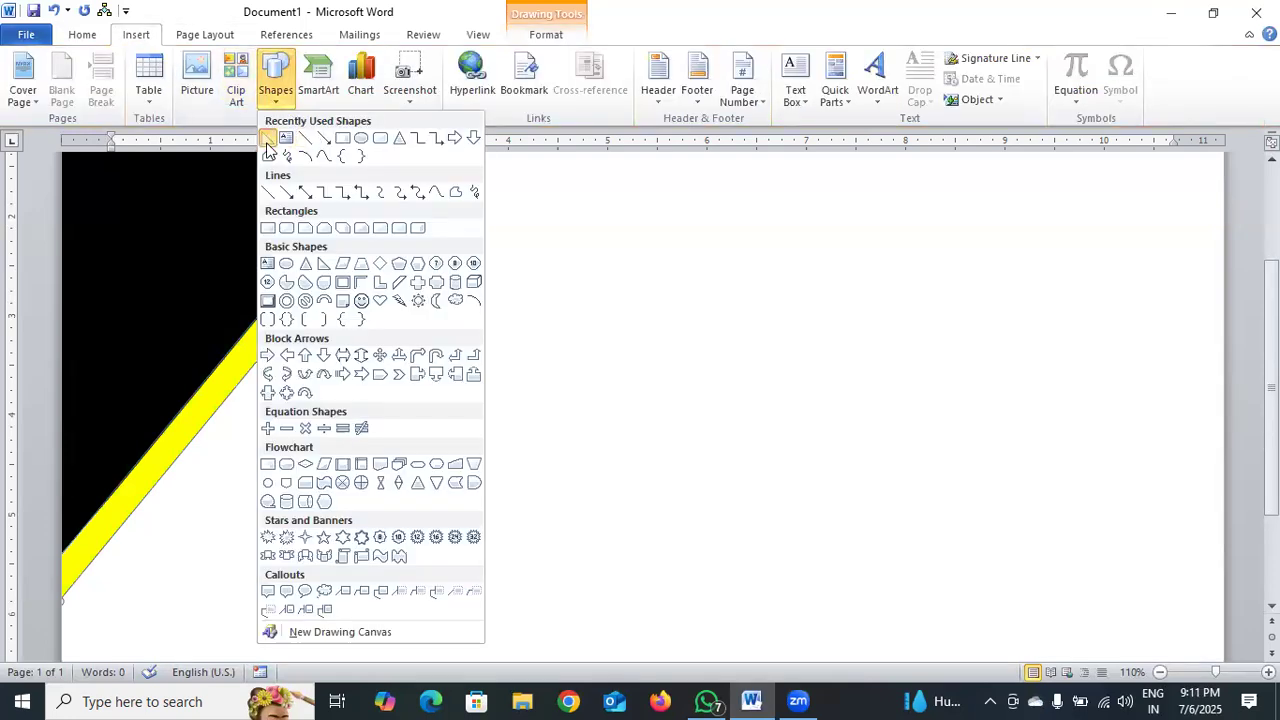
pyautogui.click(268, 140)
pyautogui.scroll(-3, 414, 297)
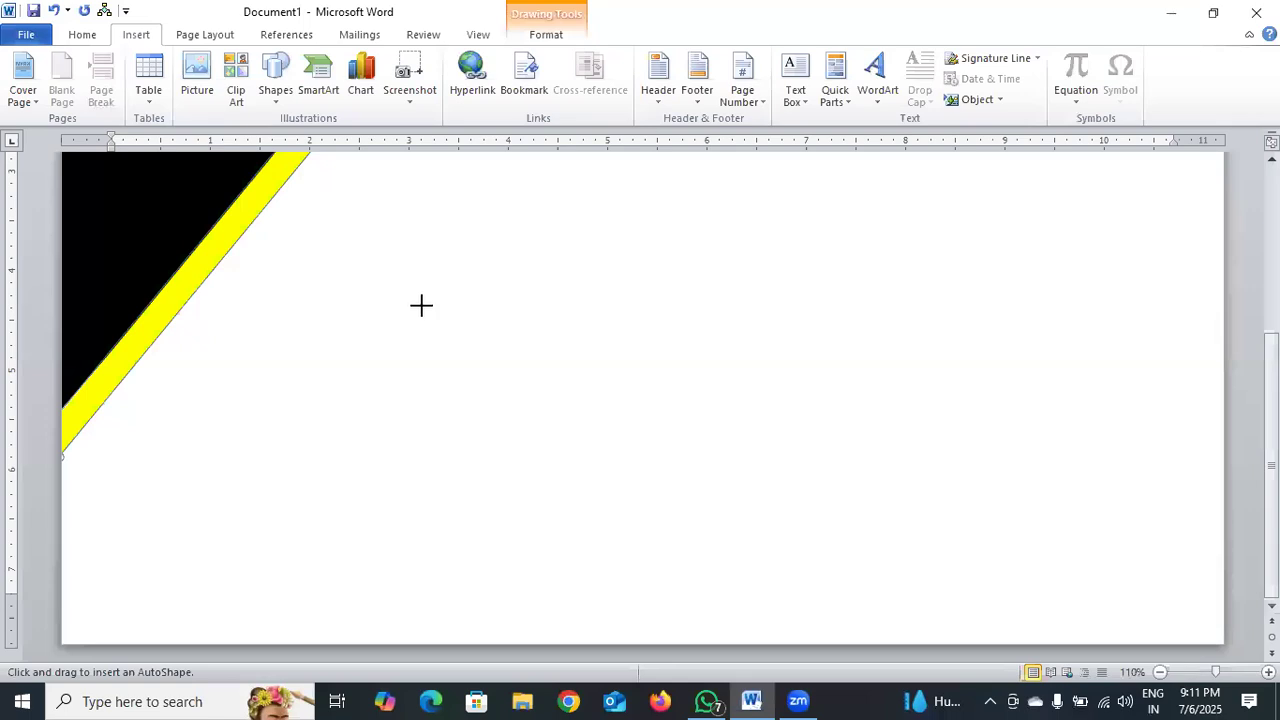
pyautogui.moveTo(79, 450); pyautogui.dragTo(358, 632)
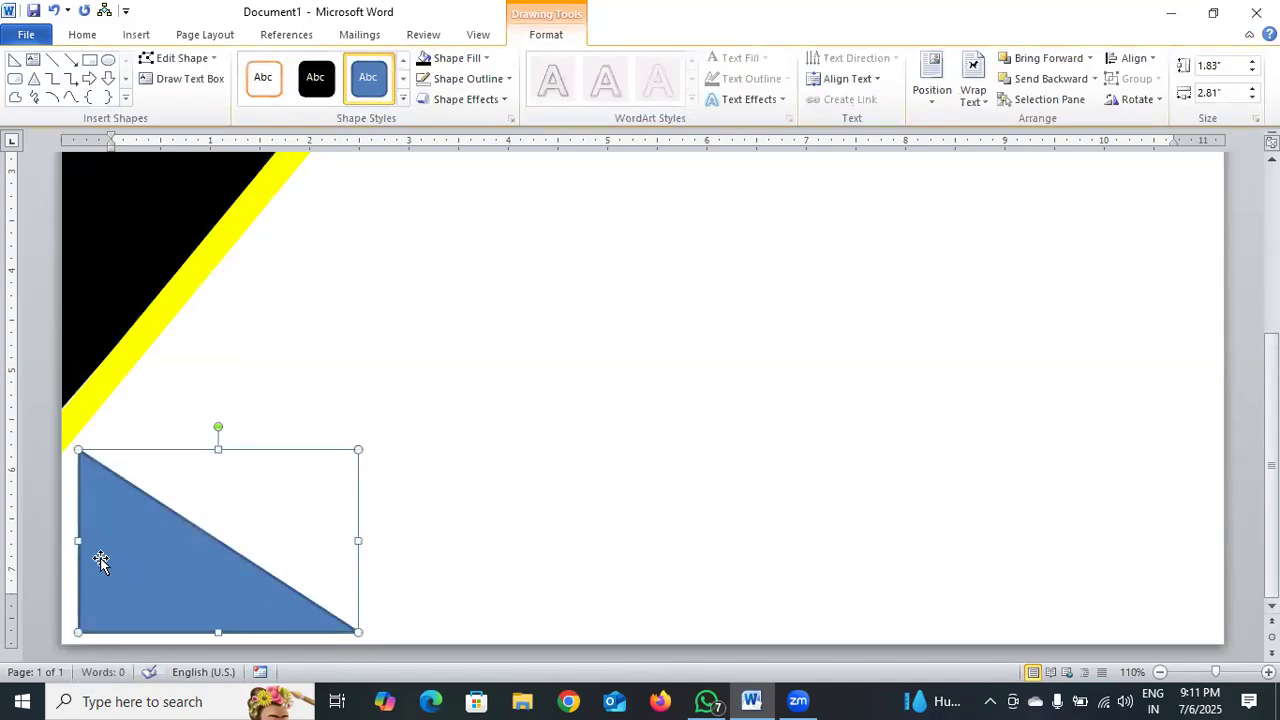
# Stretch the lower triangle to the page's left edge, toward the bottom edge and up to the yellow band, about 3.01 by 2.07 inches.
pyautogui.moveTo(80, 539); pyautogui.dragTo(62, 535)
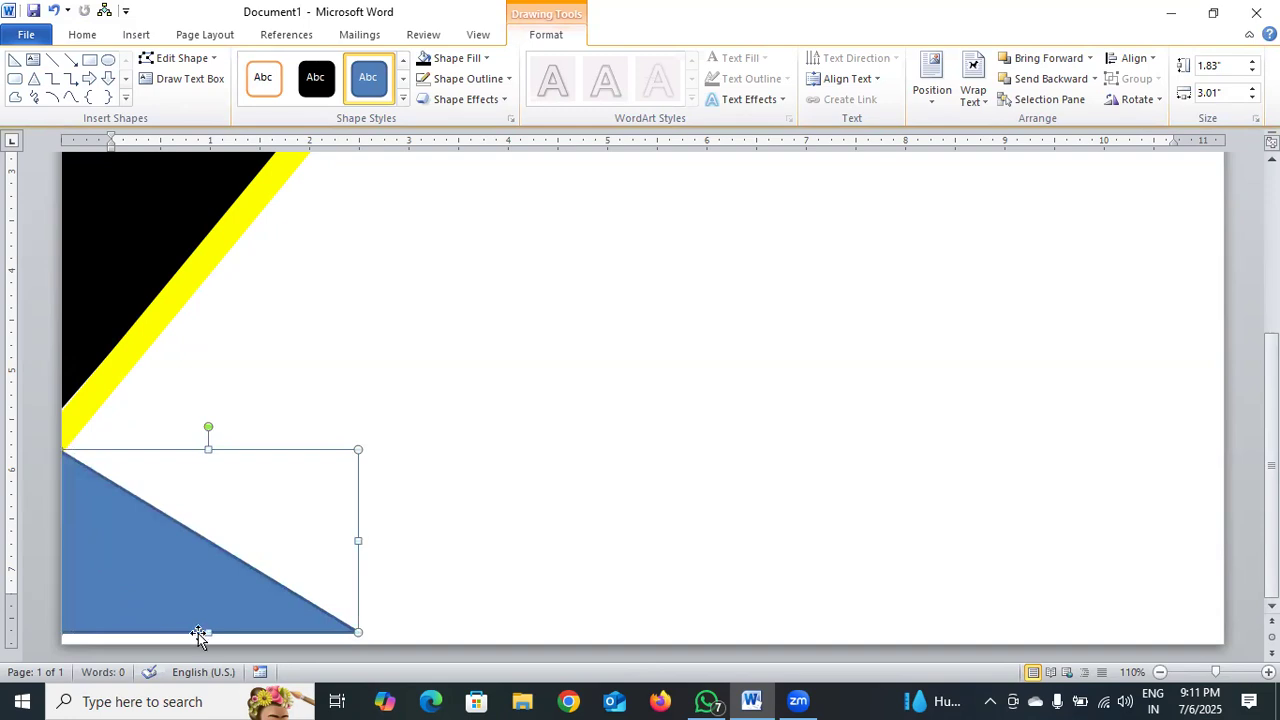
pyautogui.moveTo(215, 635); pyautogui.dragTo(214, 644)
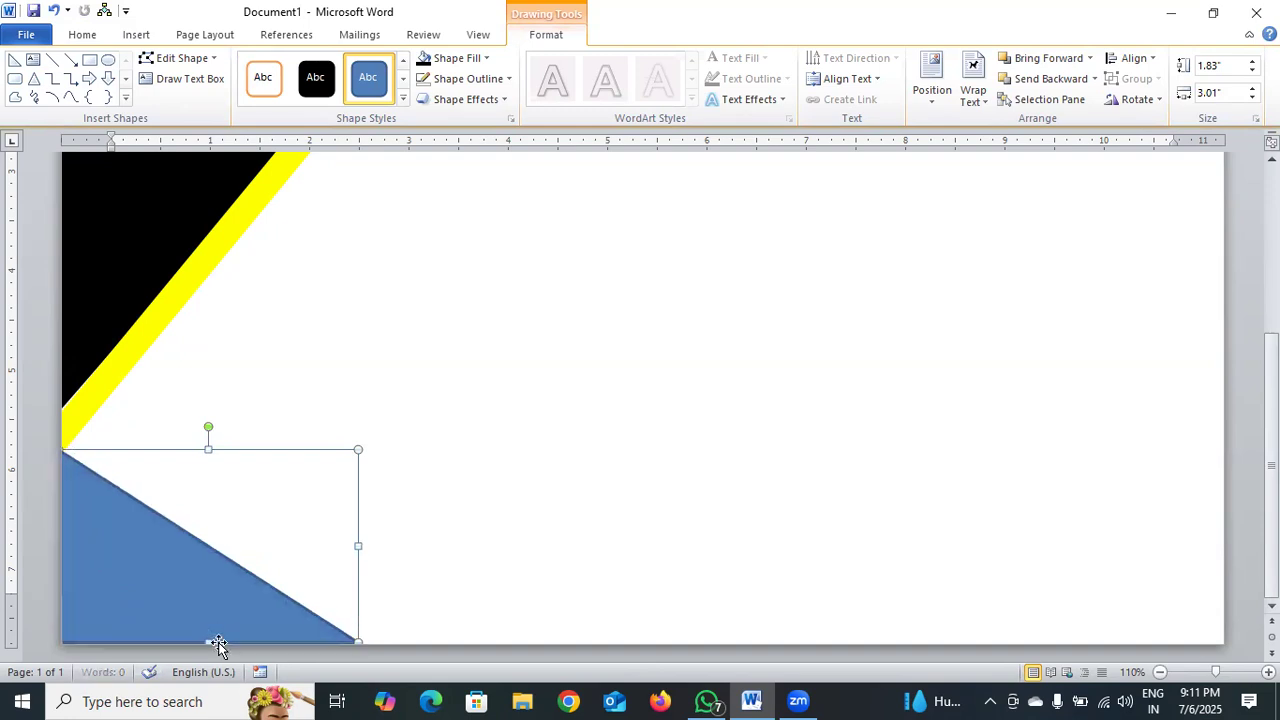
pyautogui.moveTo(207, 449); pyautogui.dragTo(214, 434)
pyautogui.click(474, 460)
pyautogui.scroll(5, 239, 537)
pyautogui.scroll(-5, 353, 455)
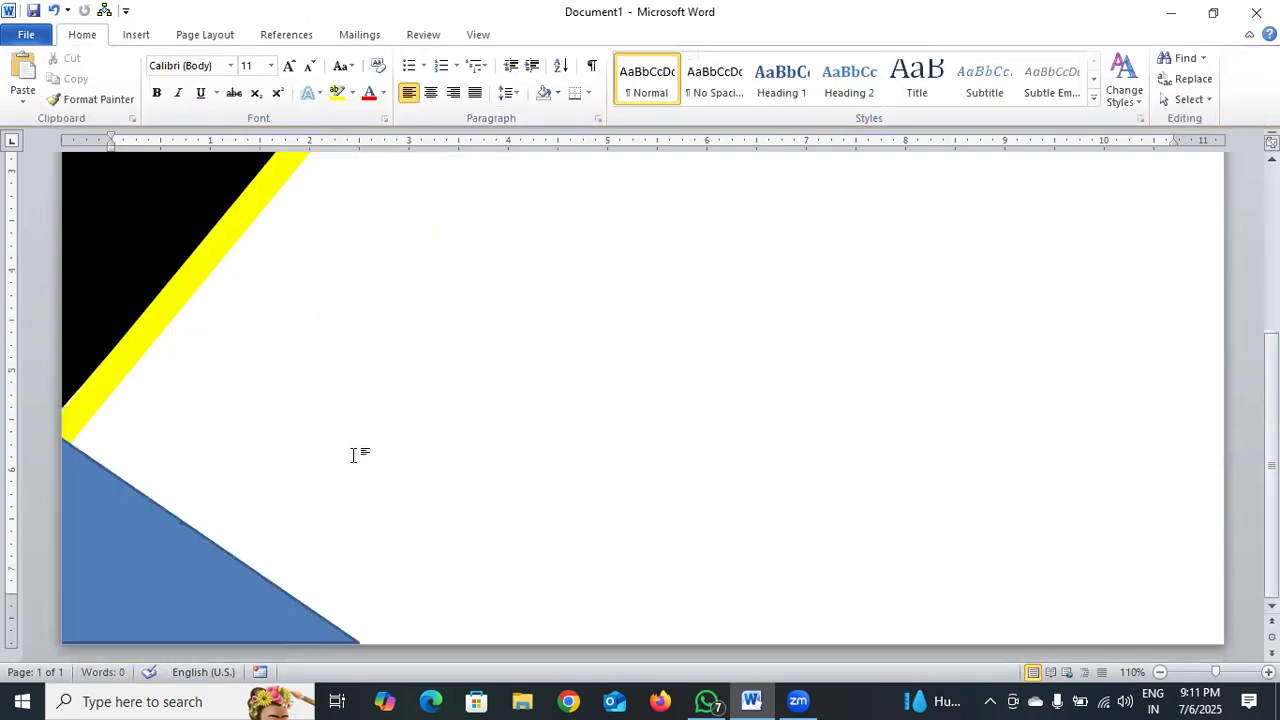
# Remove the lower triangle's outline and fill it black.
pyautogui.click(189, 579)
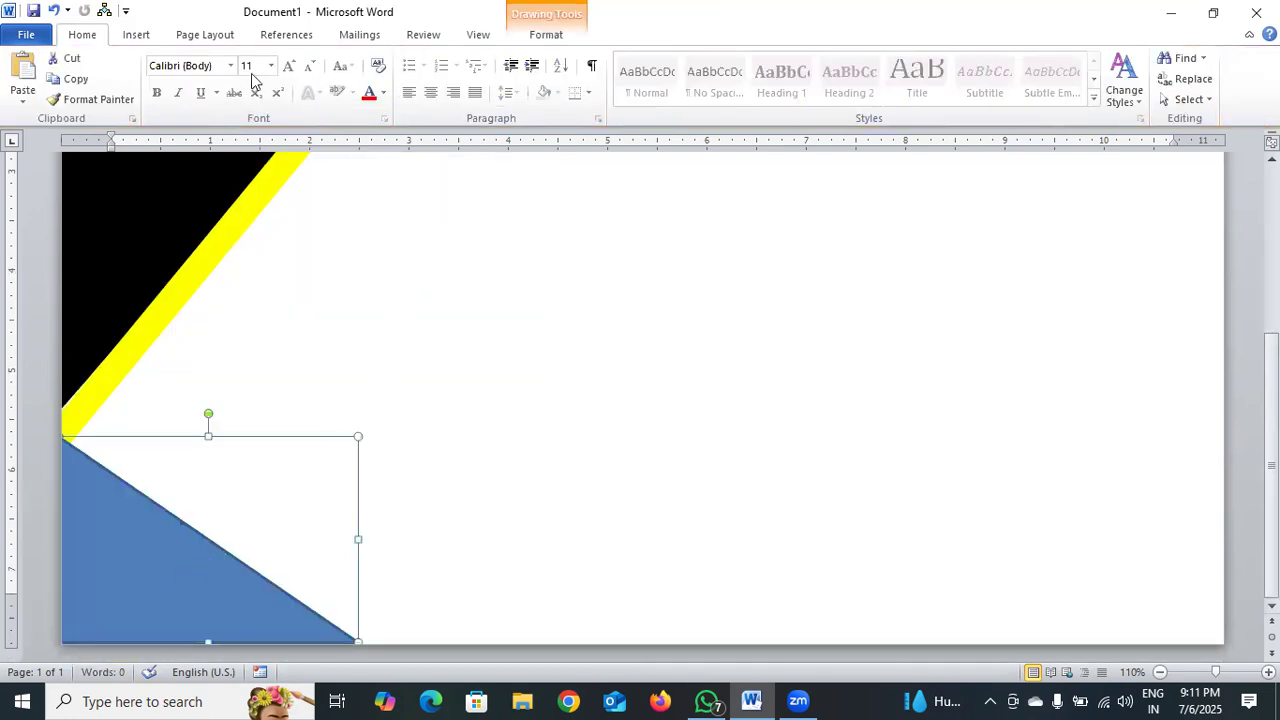
pyautogui.click(531, 40)
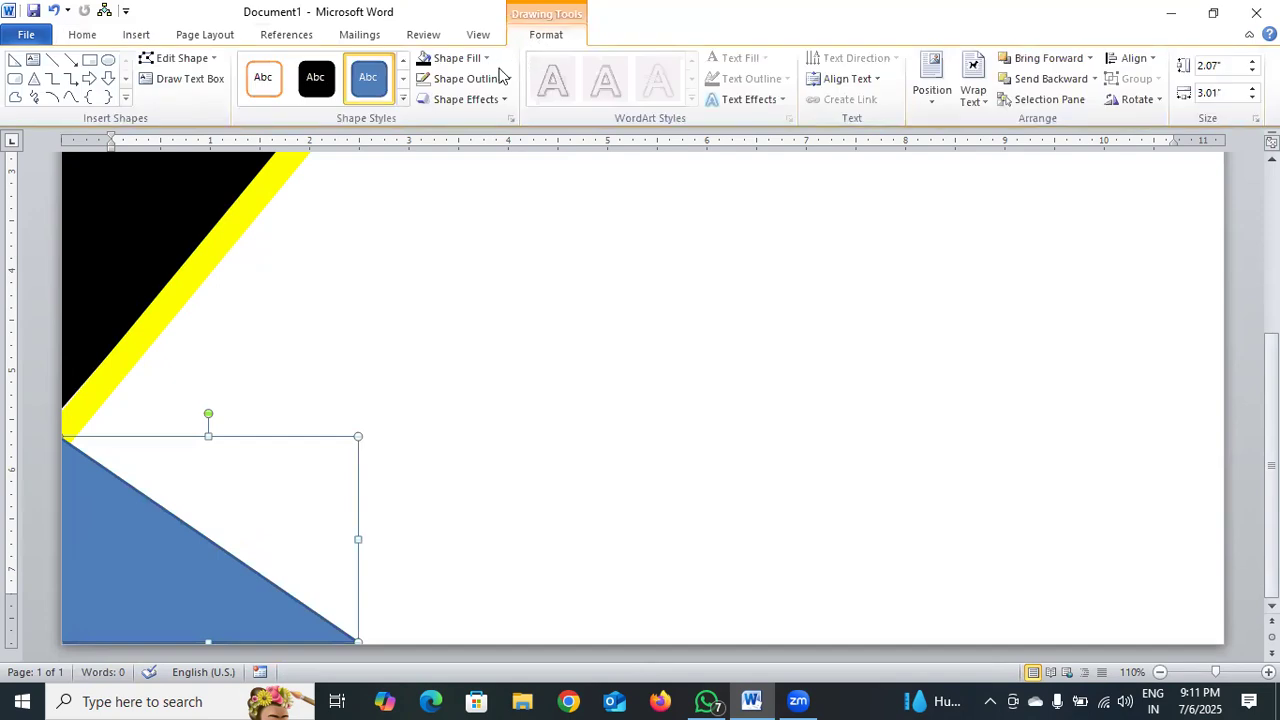
pyautogui.click(507, 79)
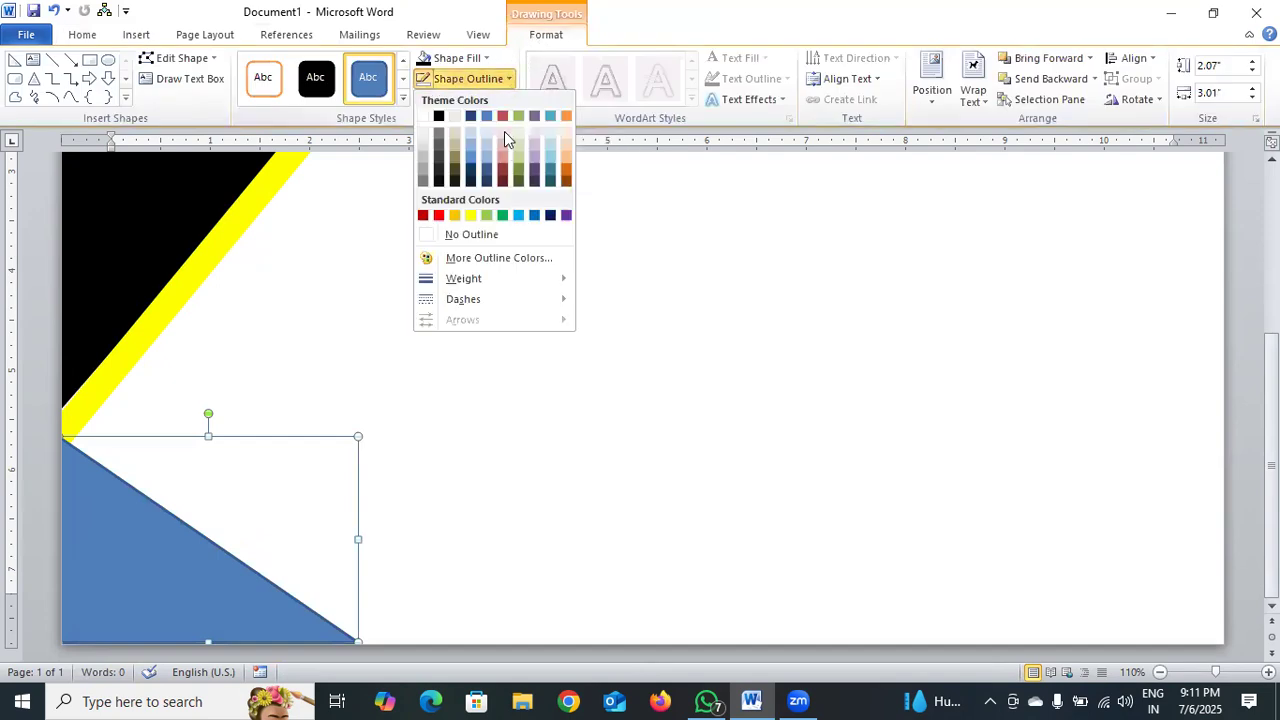
pyautogui.click(484, 235)
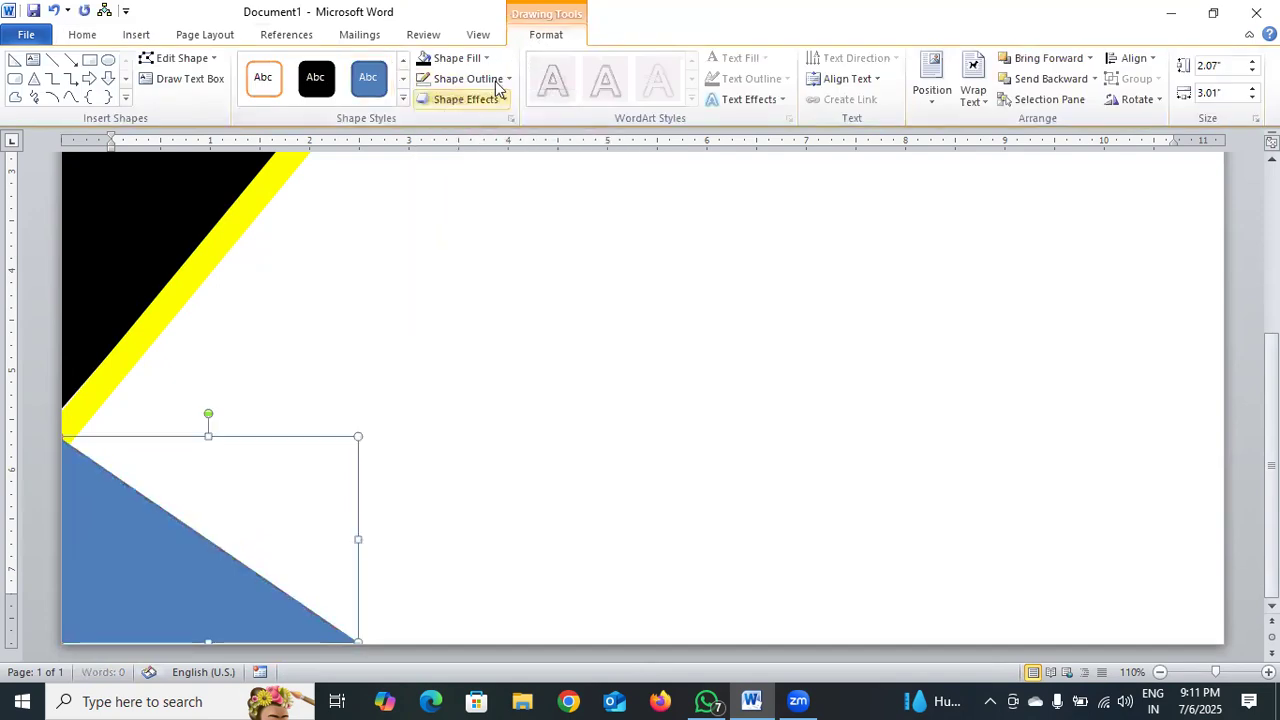
pyautogui.click(457, 58)
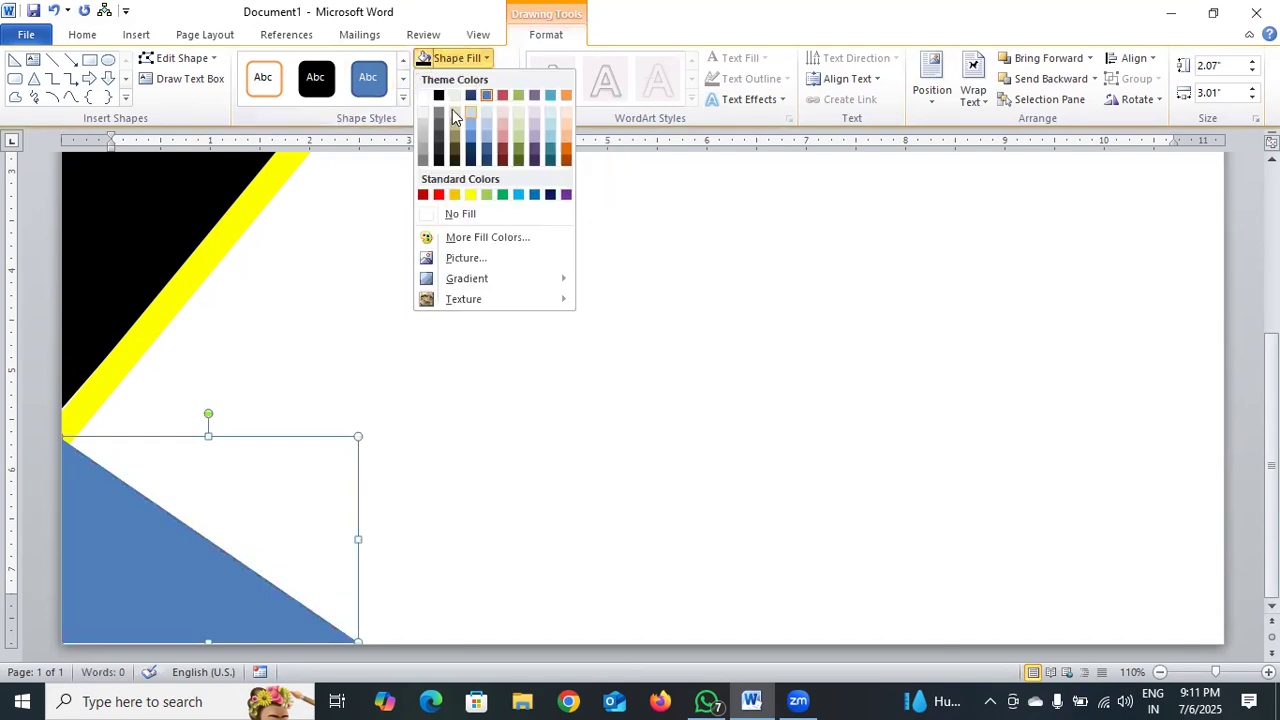
pyautogui.click(454, 96)
# Duplicate the yellow band and place the copy on the blank area beside the original.
pyautogui.click(205, 269)
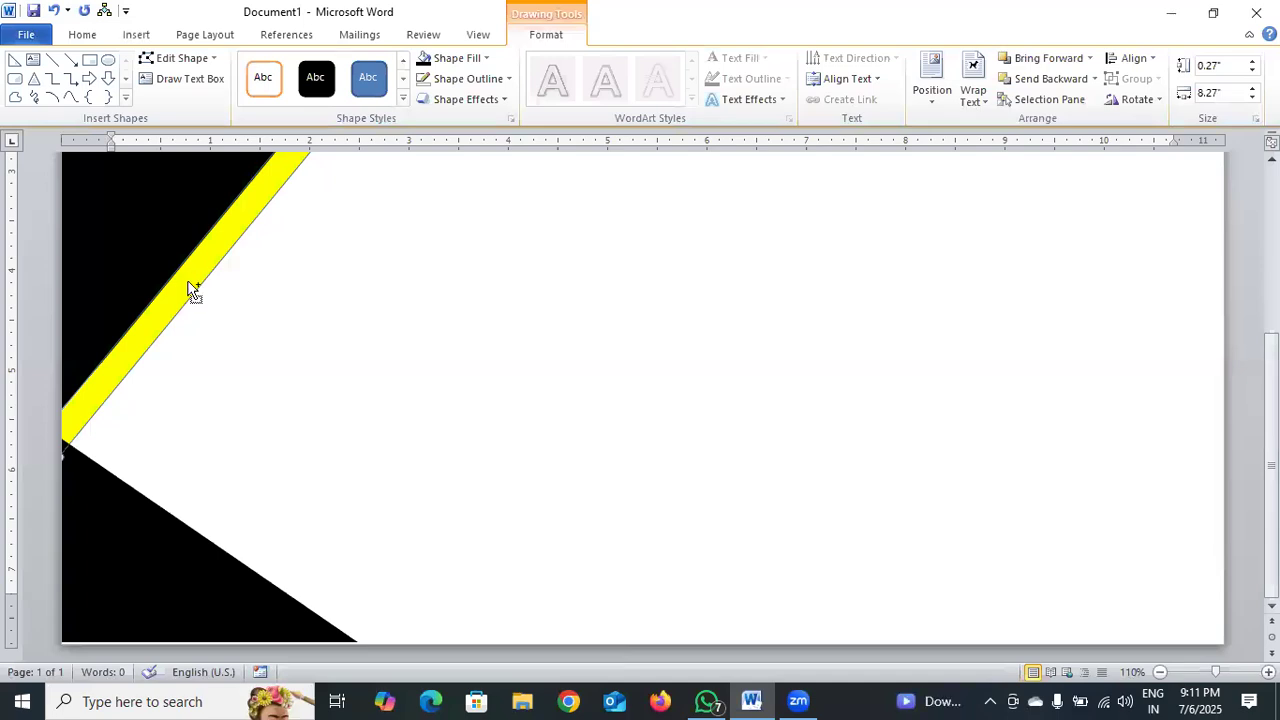
pyautogui.hotkey('ctrl', 'v')
pyautogui.moveTo(175, 339); pyautogui.dragTo(416, 428)
# Shorten the copied yellow band from both ends to about 3.95 inches long.
pyautogui.scroll(5, 523, 437)
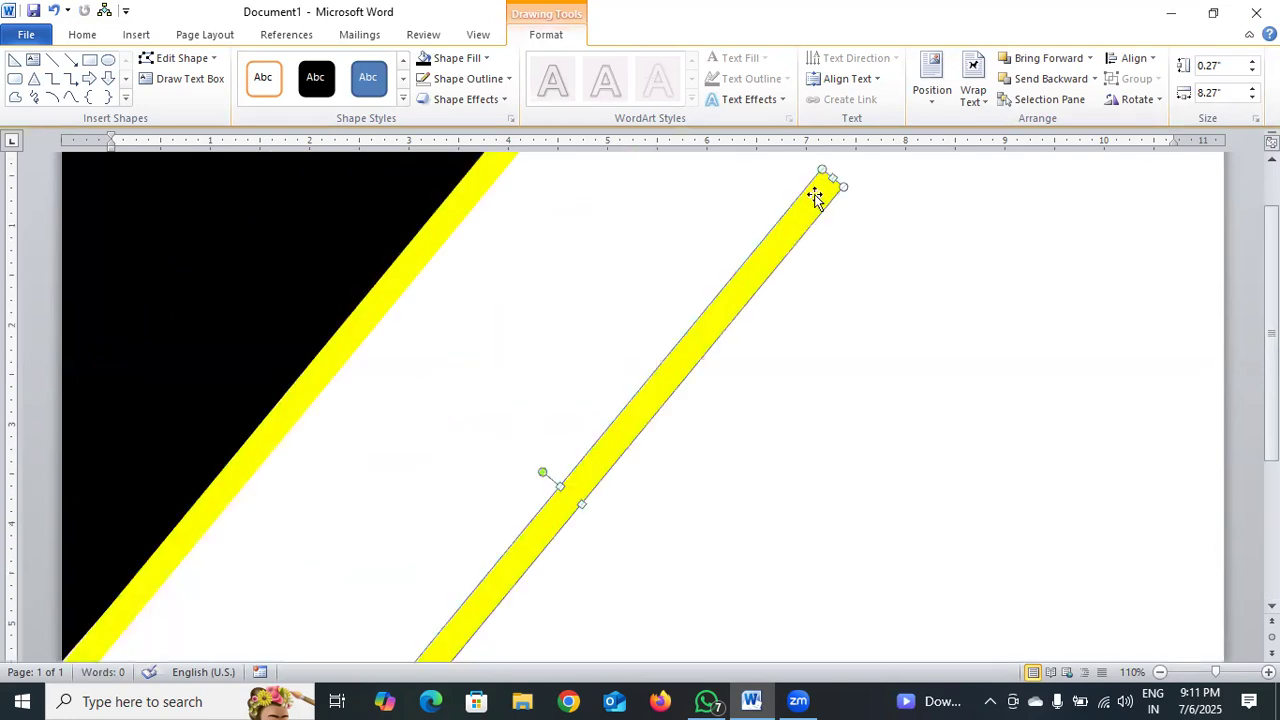
pyautogui.moveTo(830, 178); pyautogui.dragTo(713, 340)
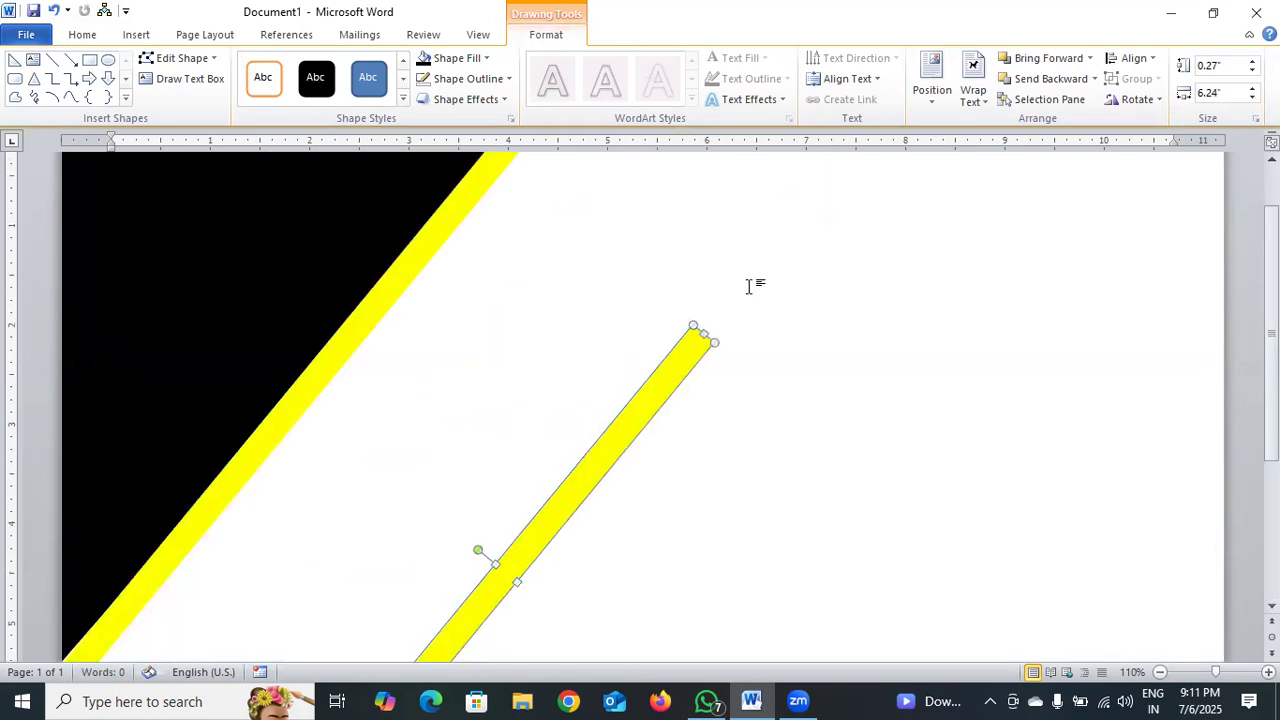
pyautogui.scroll(-5, 706, 346)
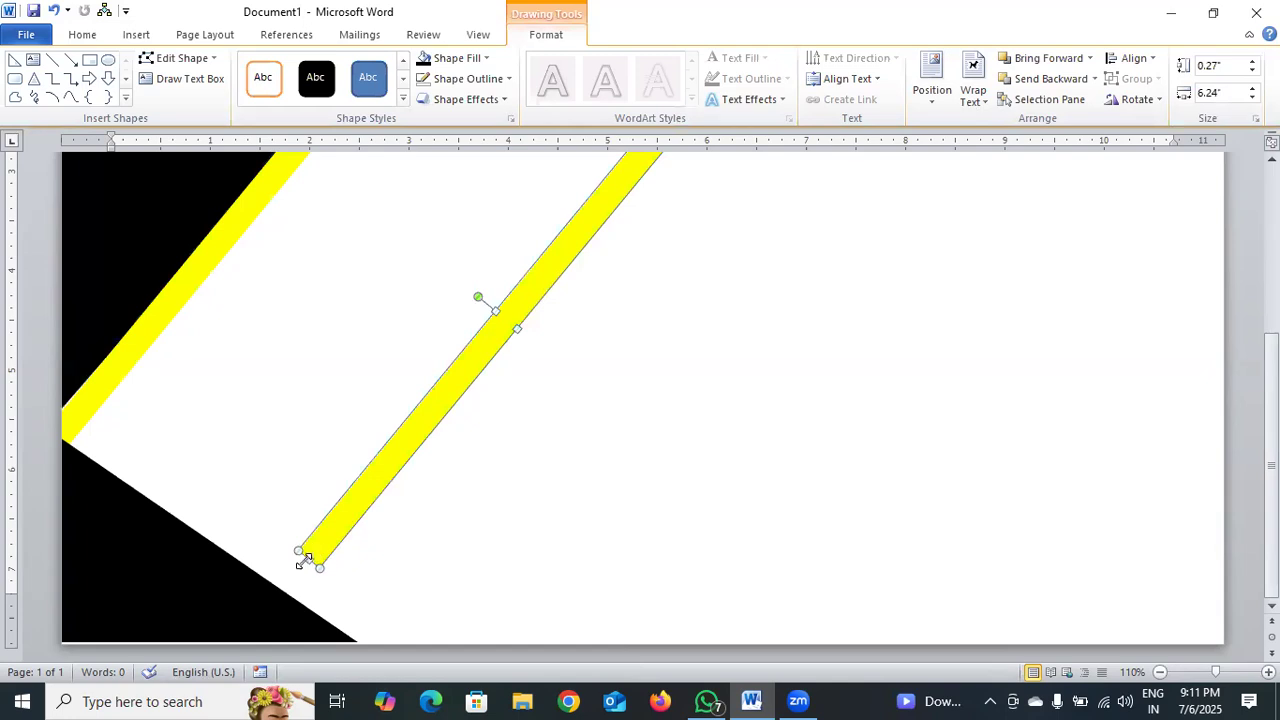
pyautogui.moveTo(309, 556); pyautogui.dragTo(408, 436)
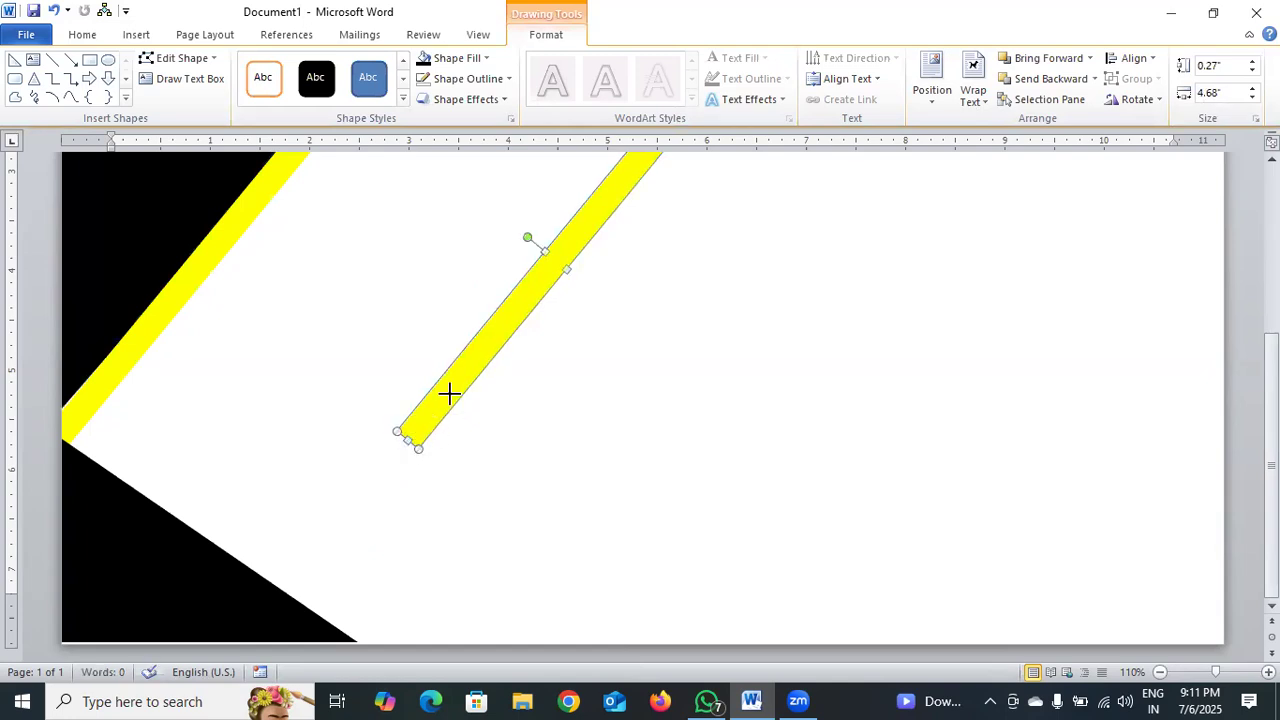
pyautogui.moveTo(455, 386); pyautogui.dragTo(455, 386)
pyautogui.scroll(2, 531, 386)
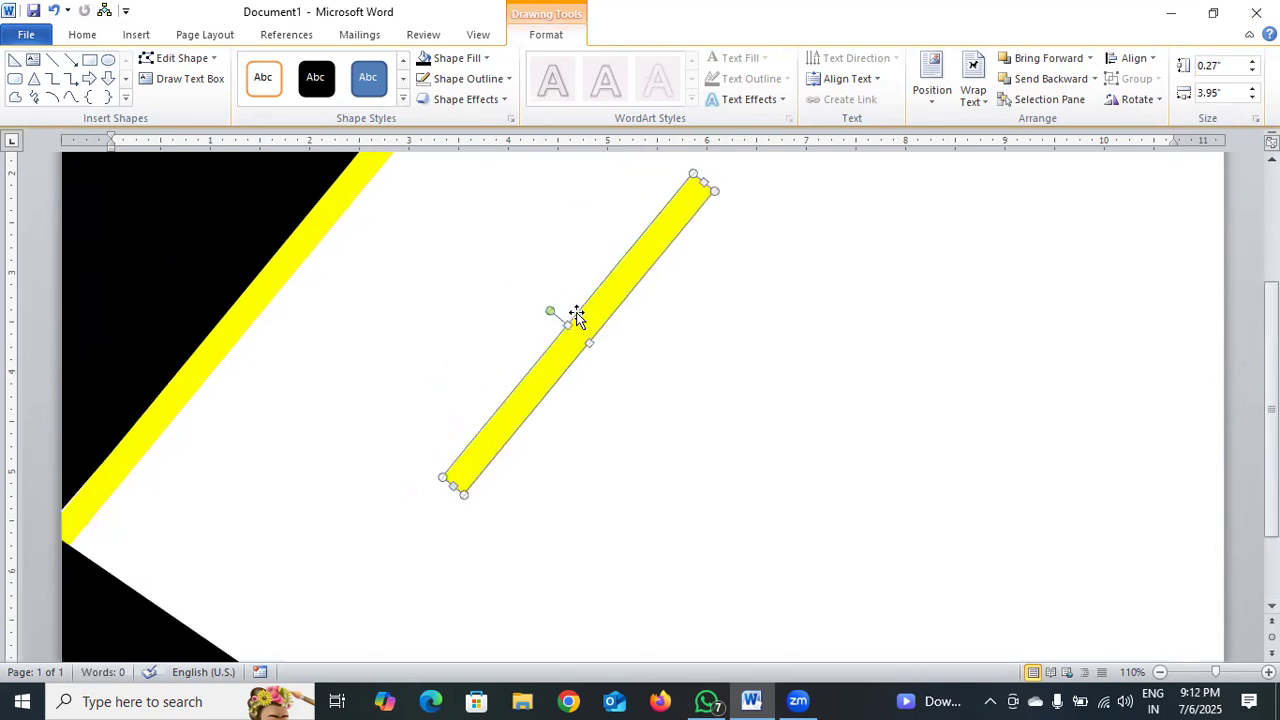
# Rotate the shortened band parallel to the lower triangle's slanted edge and lay it along that edge so it meets the upper band.
pyautogui.moveTo(580, 313); pyautogui.dragTo(330, 522)
pyautogui.scroll(-2, 531, 409)
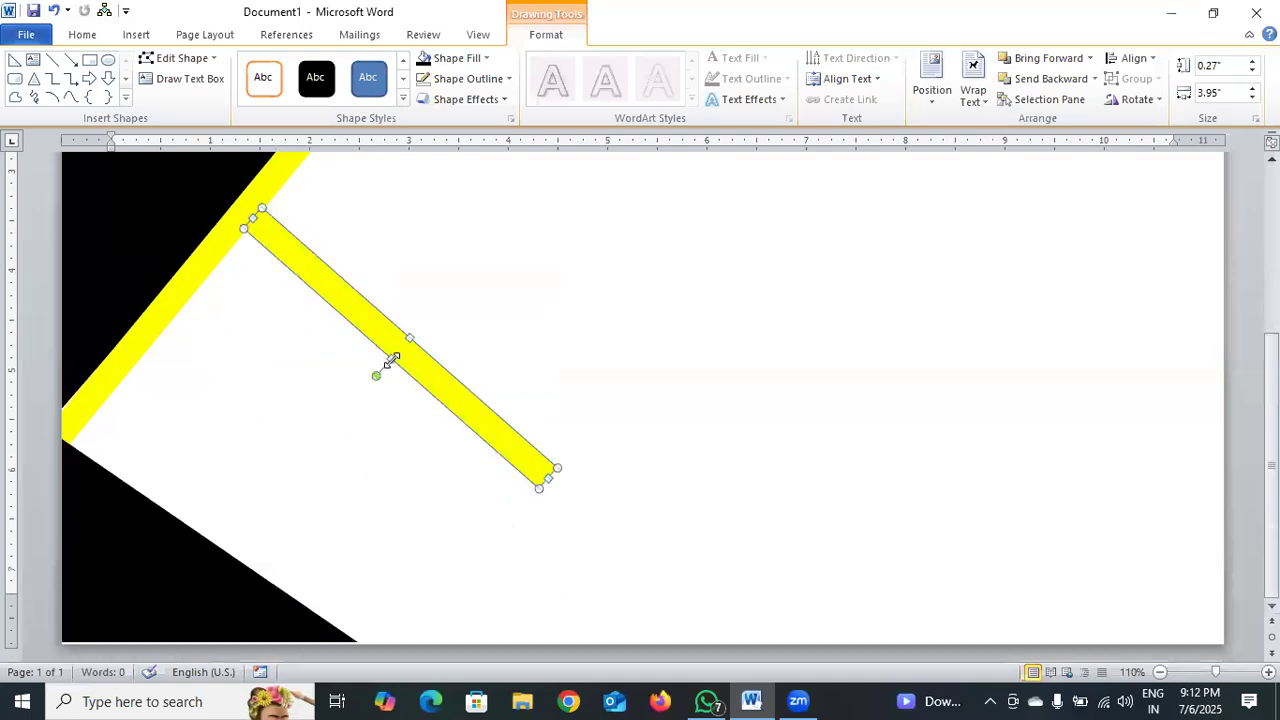
pyautogui.moveTo(393, 347); pyautogui.dragTo(227, 554)
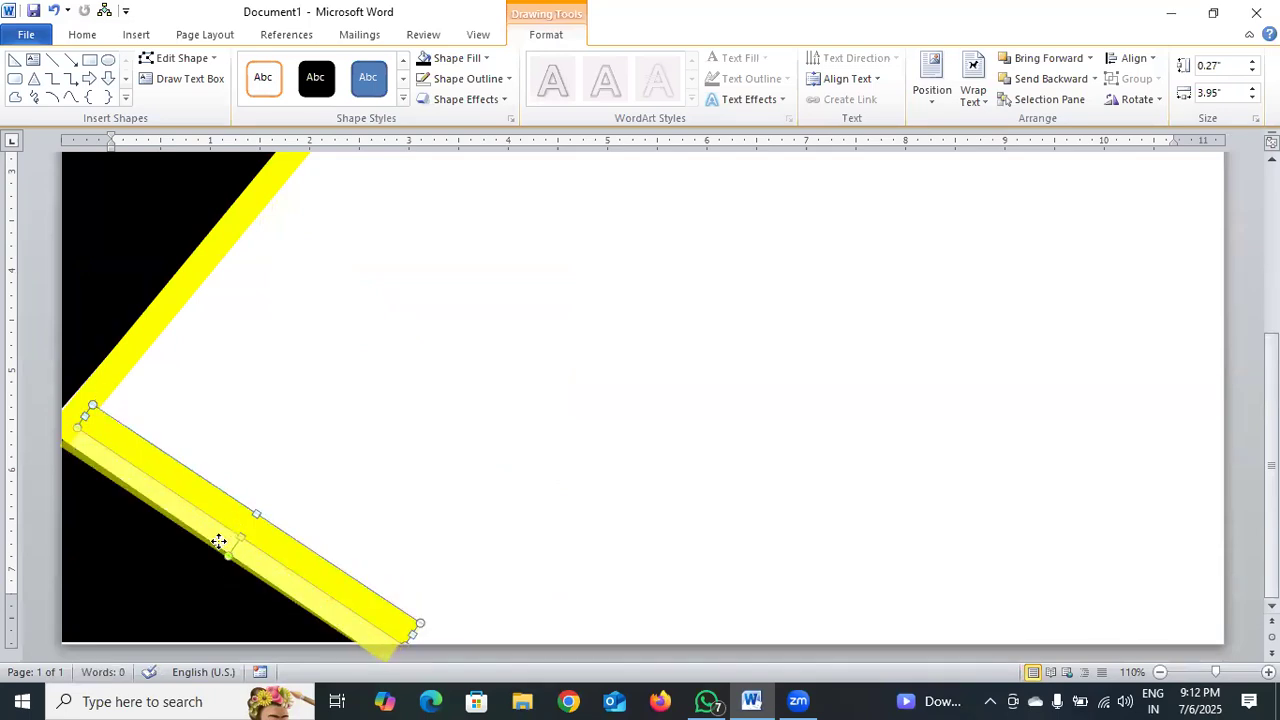
pyautogui.click(460, 460)
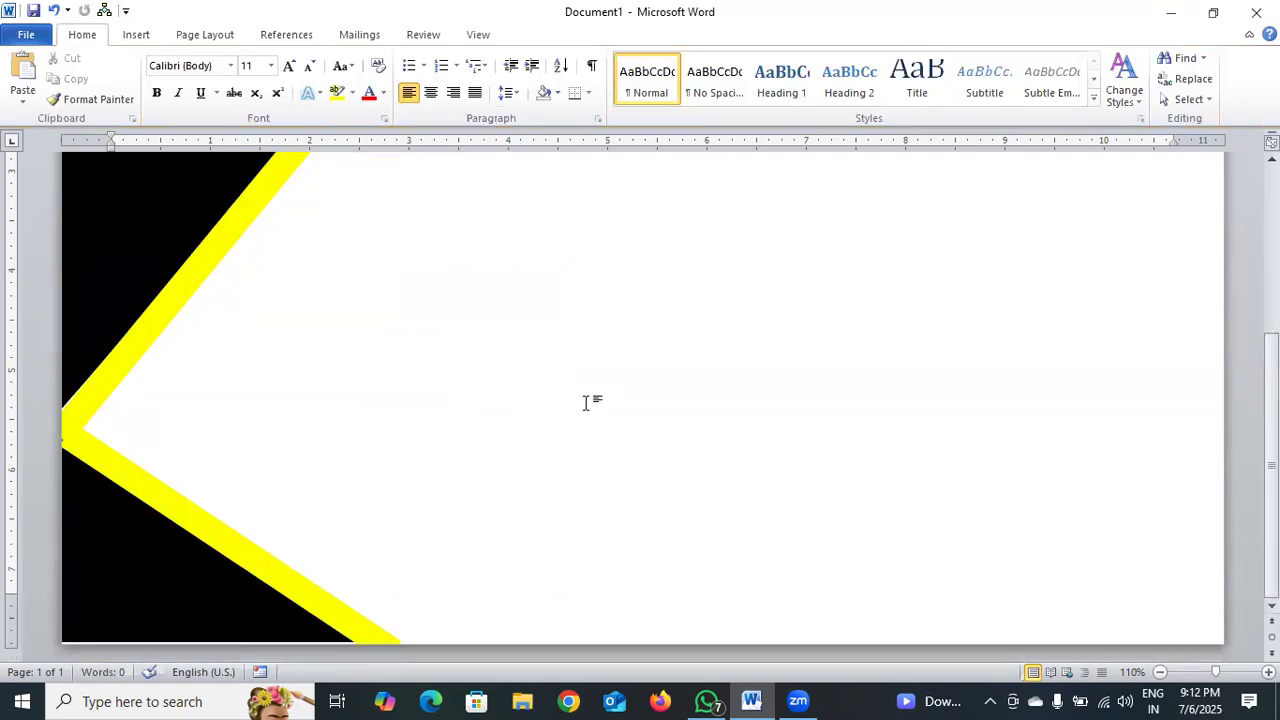
# Extend the lower band's left end to the page edge and stretch the lower black triangle down to the page's bottom edge.
pyautogui.click(91, 450)
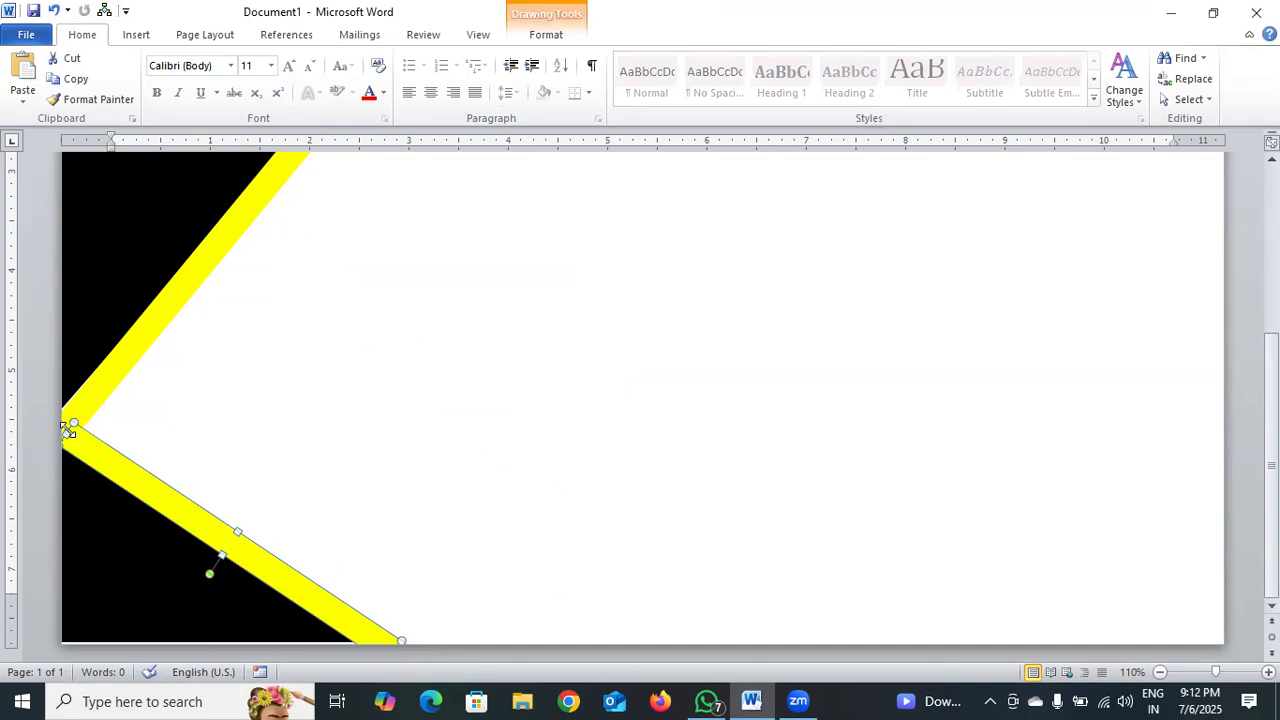
pyautogui.click(349, 417)
pyautogui.scroll(5, 360, 417)
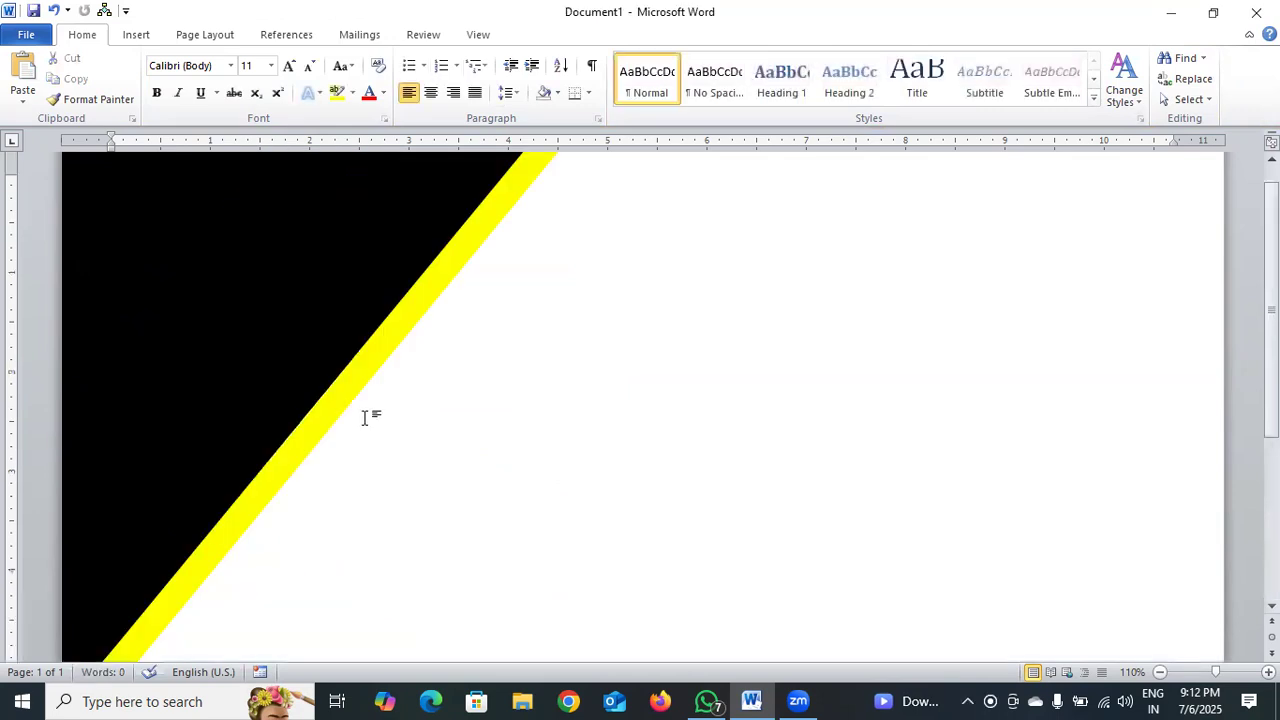
pyautogui.scroll(-5, 528, 431)
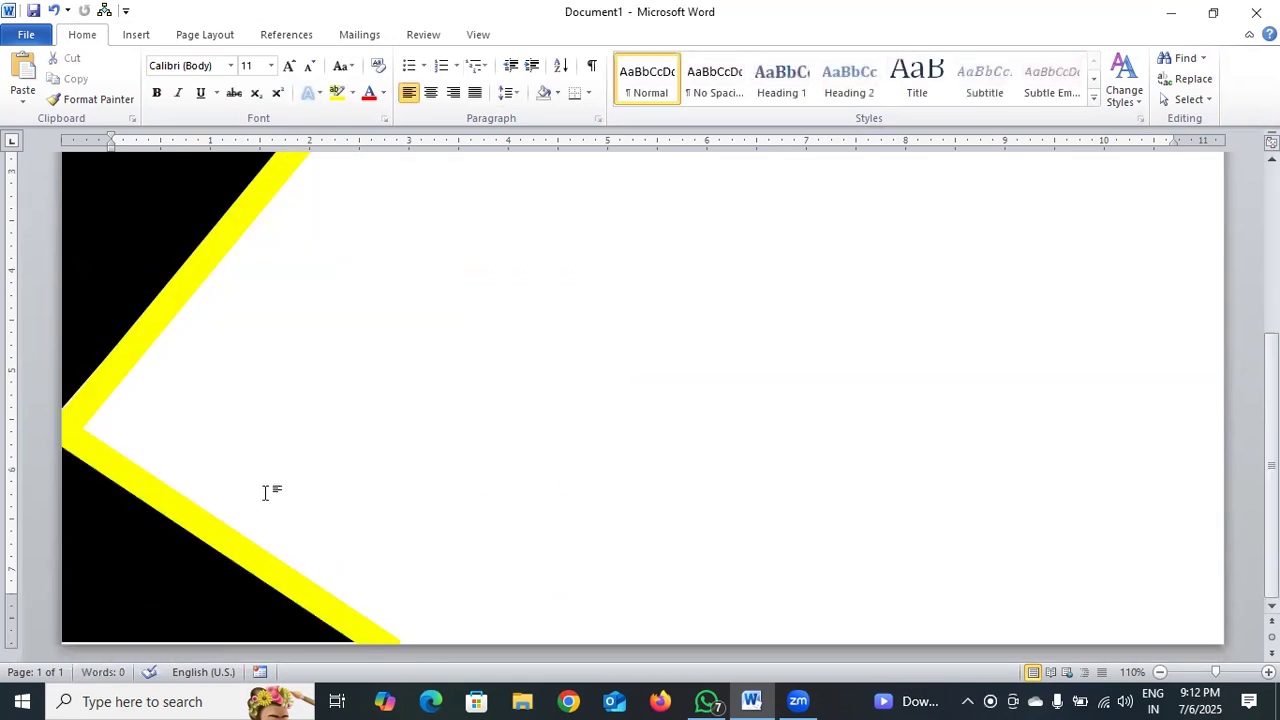
pyautogui.click(183, 612)
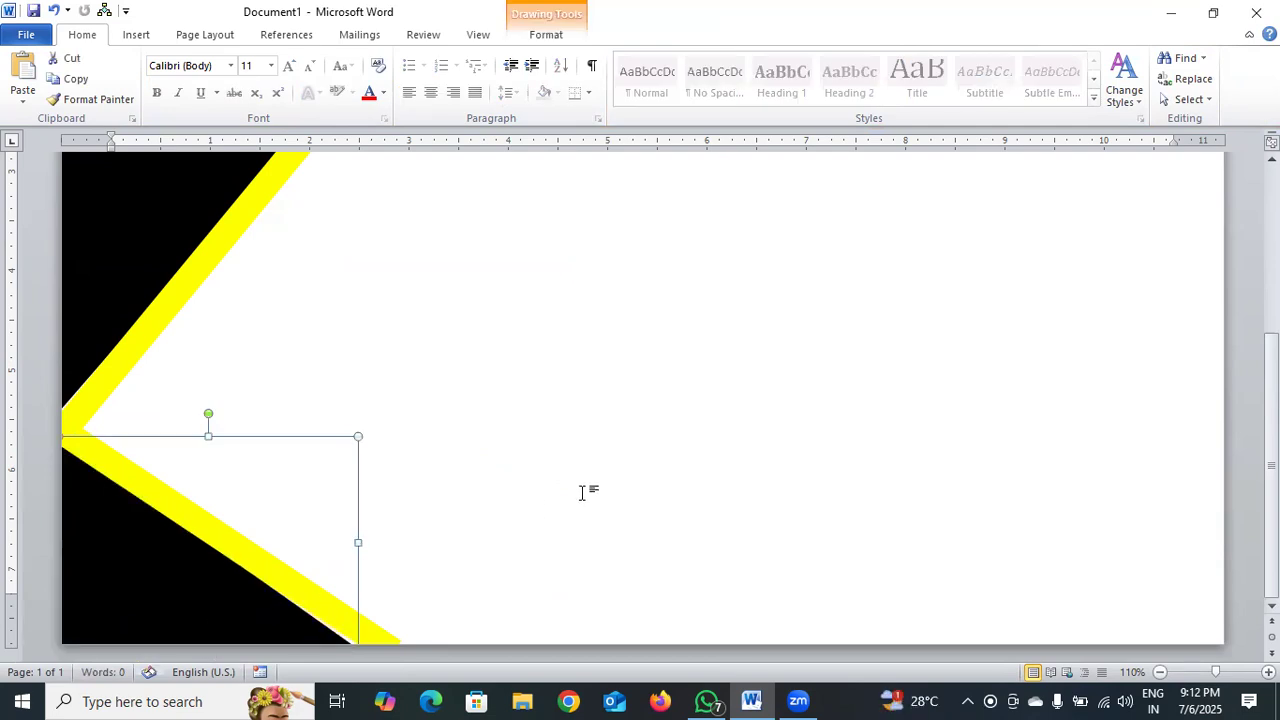
# Insert WordArt in the red bevelled style and move it to the upper blank area beside the yellow band.
pyautogui.scroll(3, 583, 491)
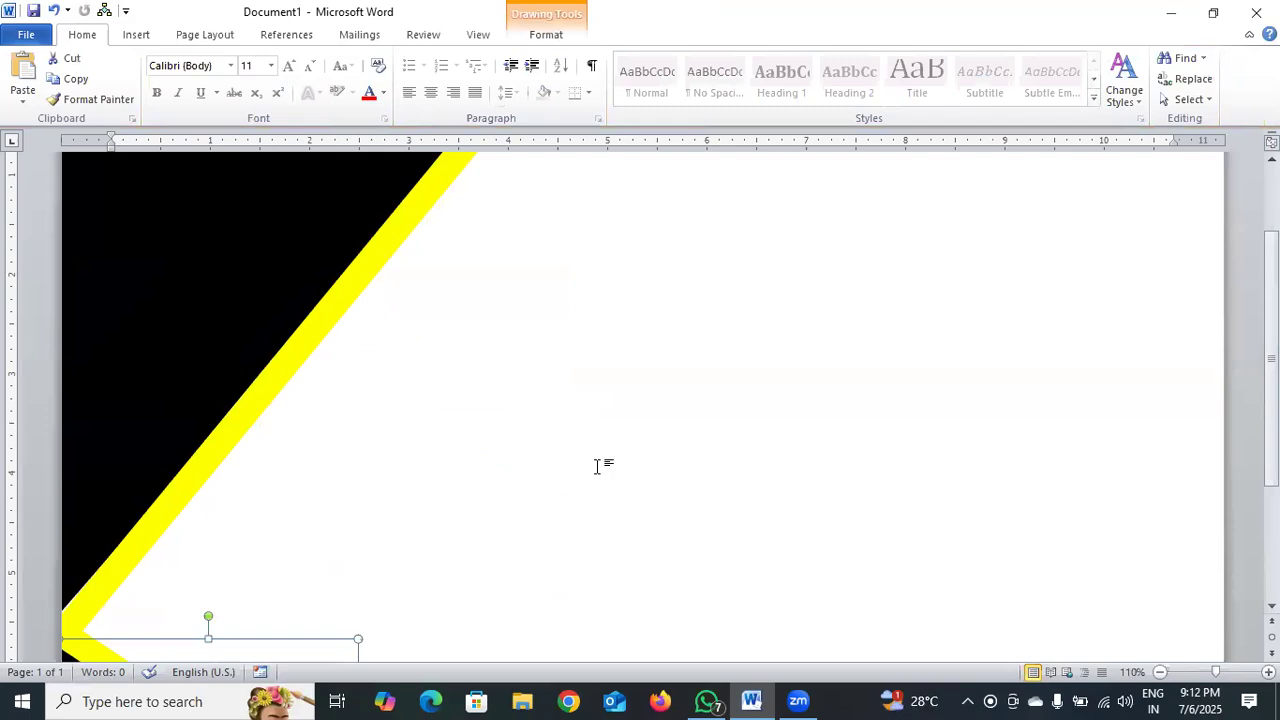
pyautogui.scroll(3, 700, 396)
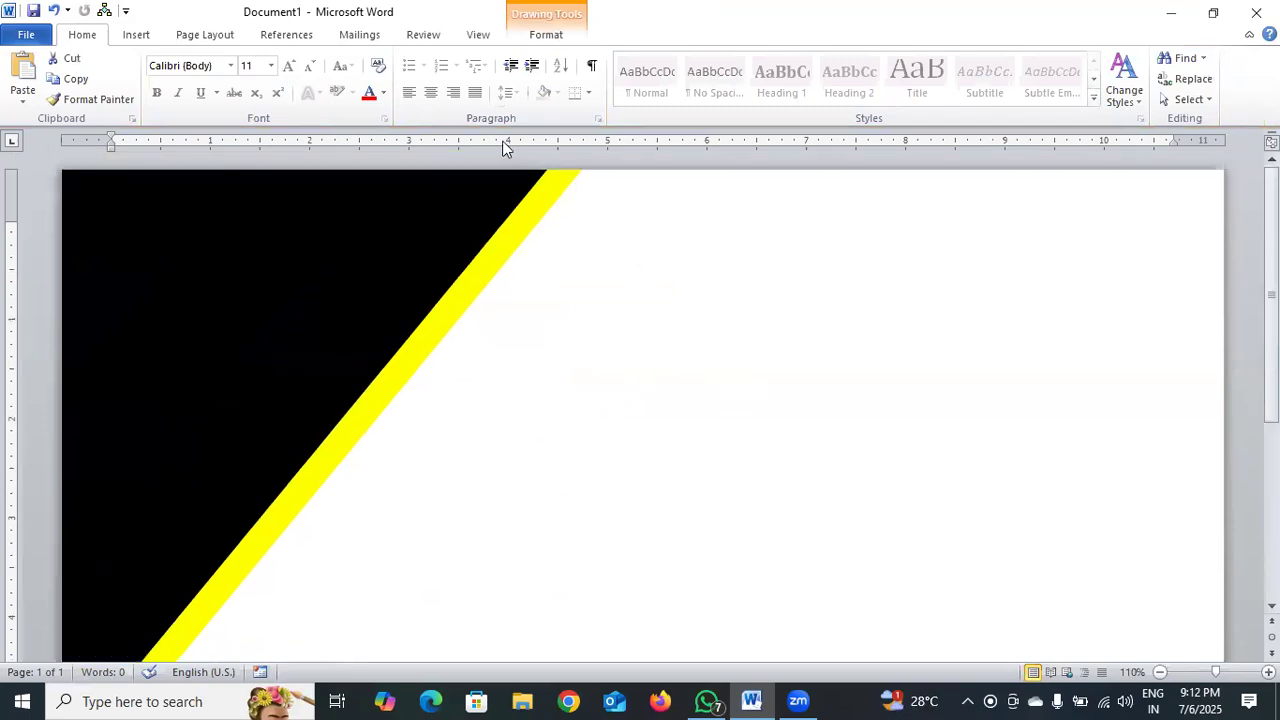
pyautogui.click(137, 36)
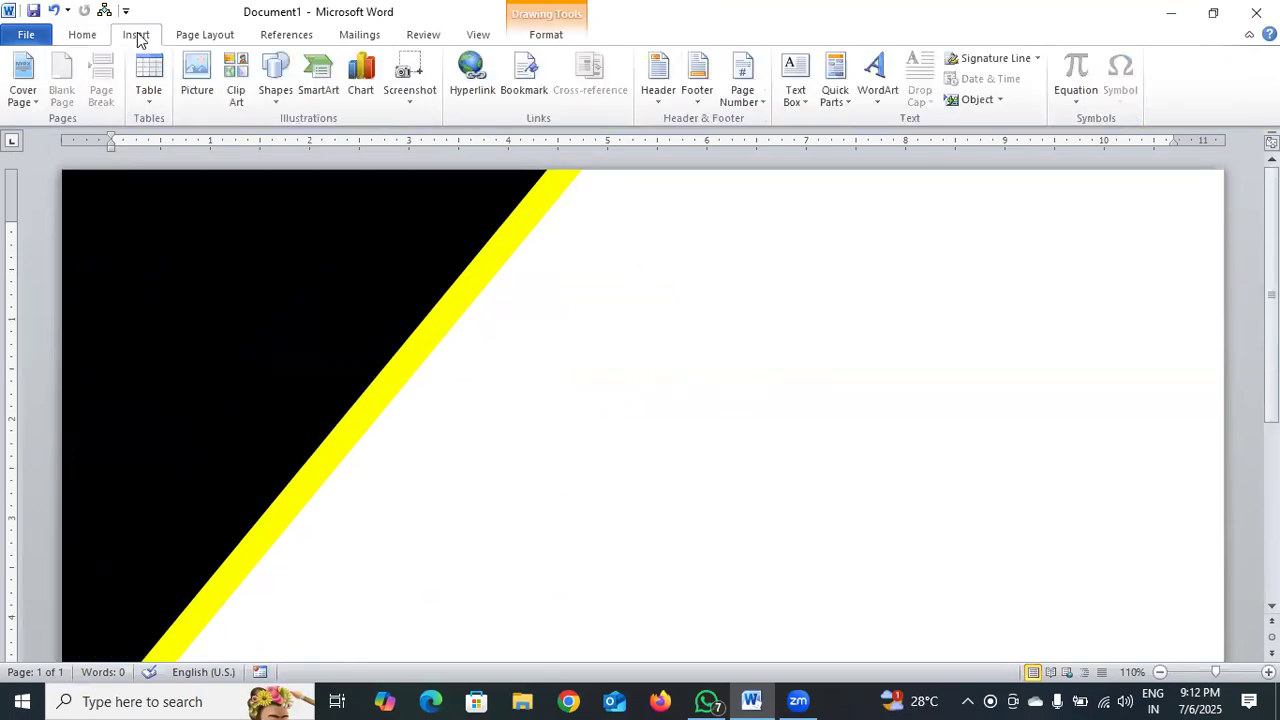
pyautogui.click(877, 95)
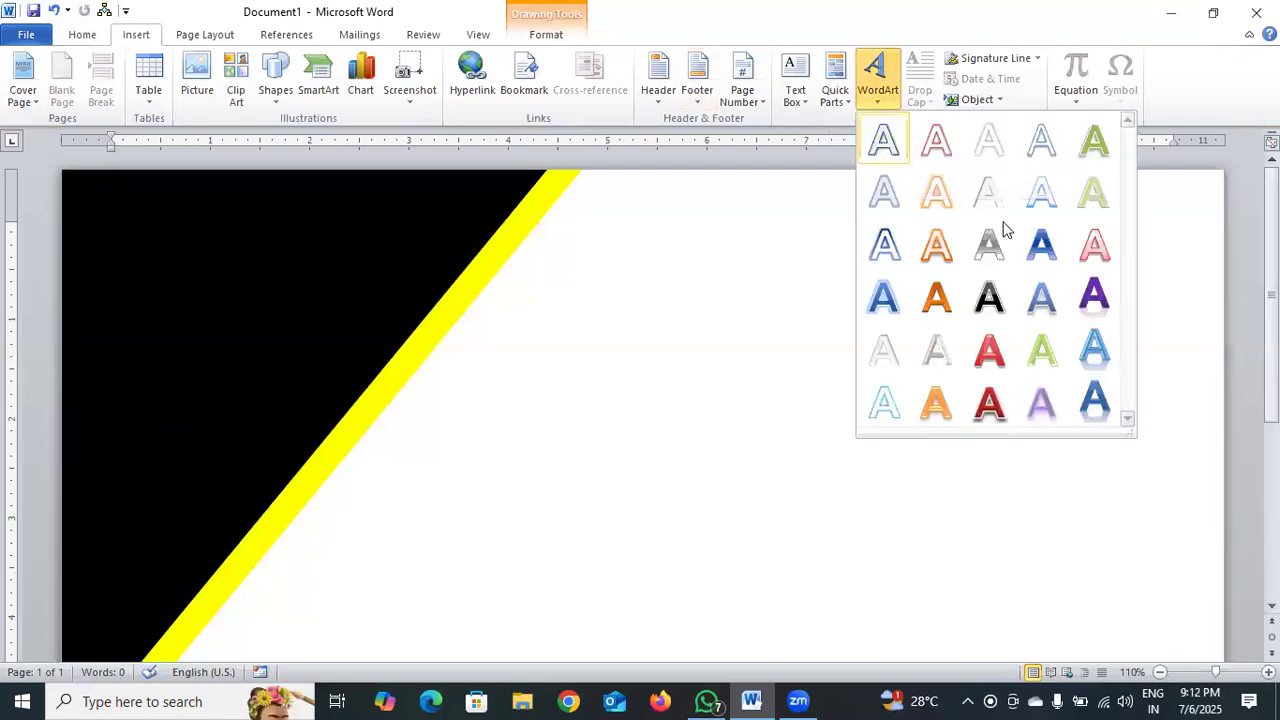
pyautogui.click(1001, 345)
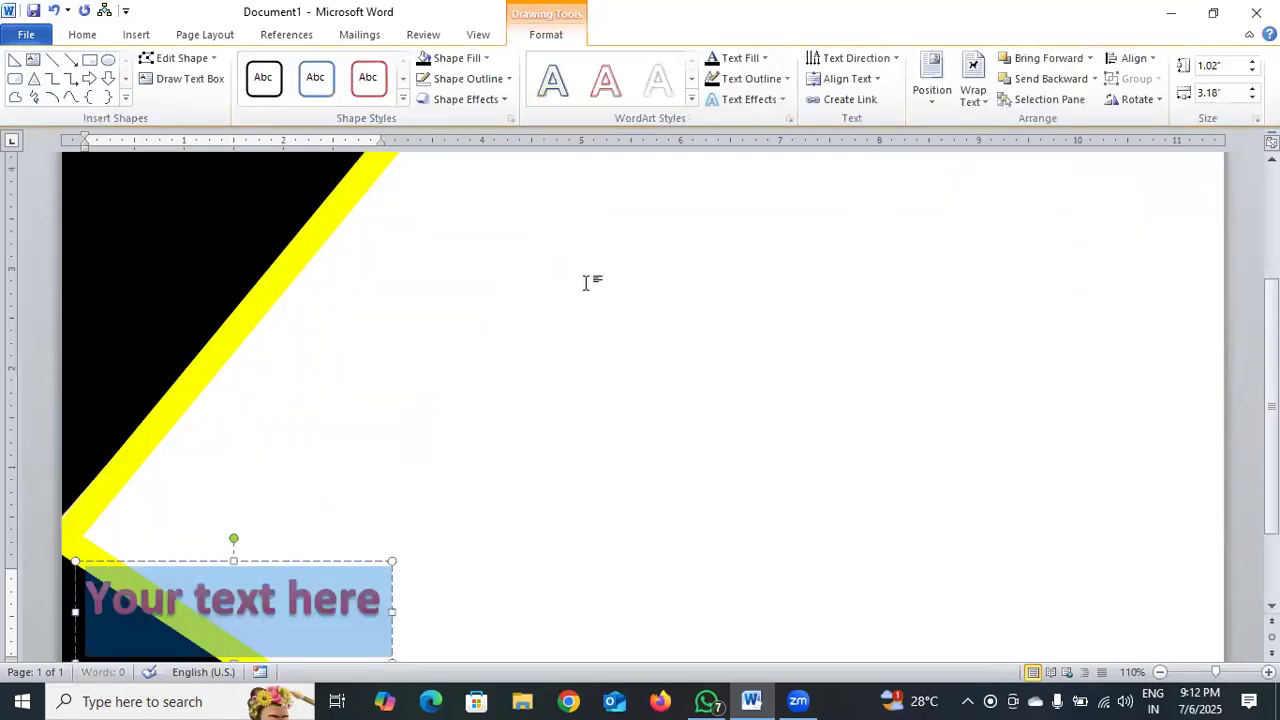
pyautogui.moveTo(281, 562); pyautogui.dragTo(797, 289)
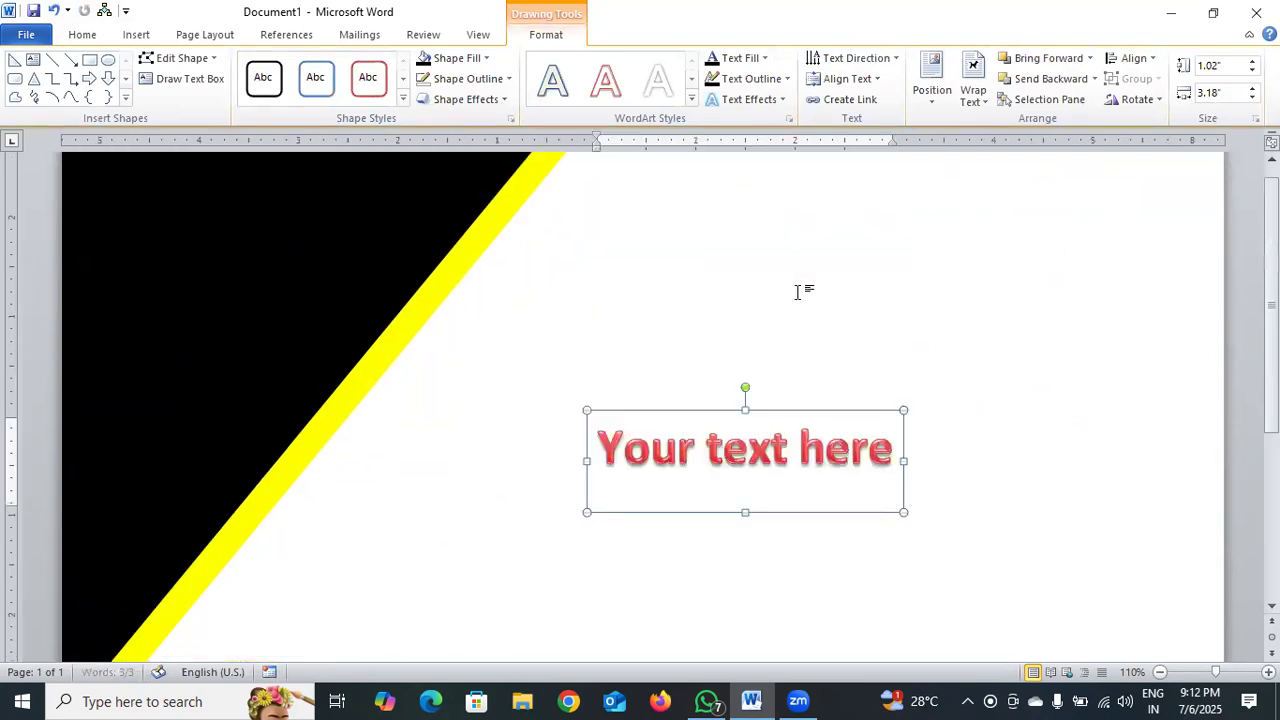
pyautogui.click(814, 323)
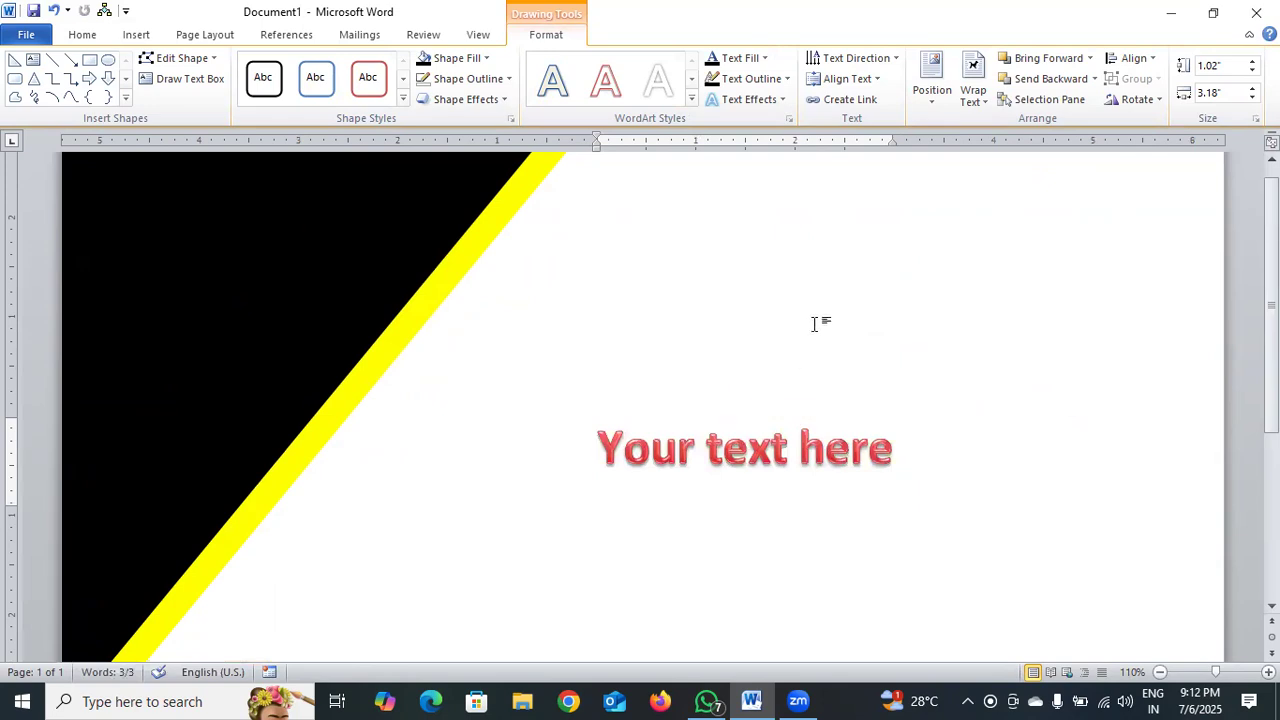
pyautogui.click(797, 422)
pyautogui.moveTo(790, 410); pyautogui.dragTo(812, 222)
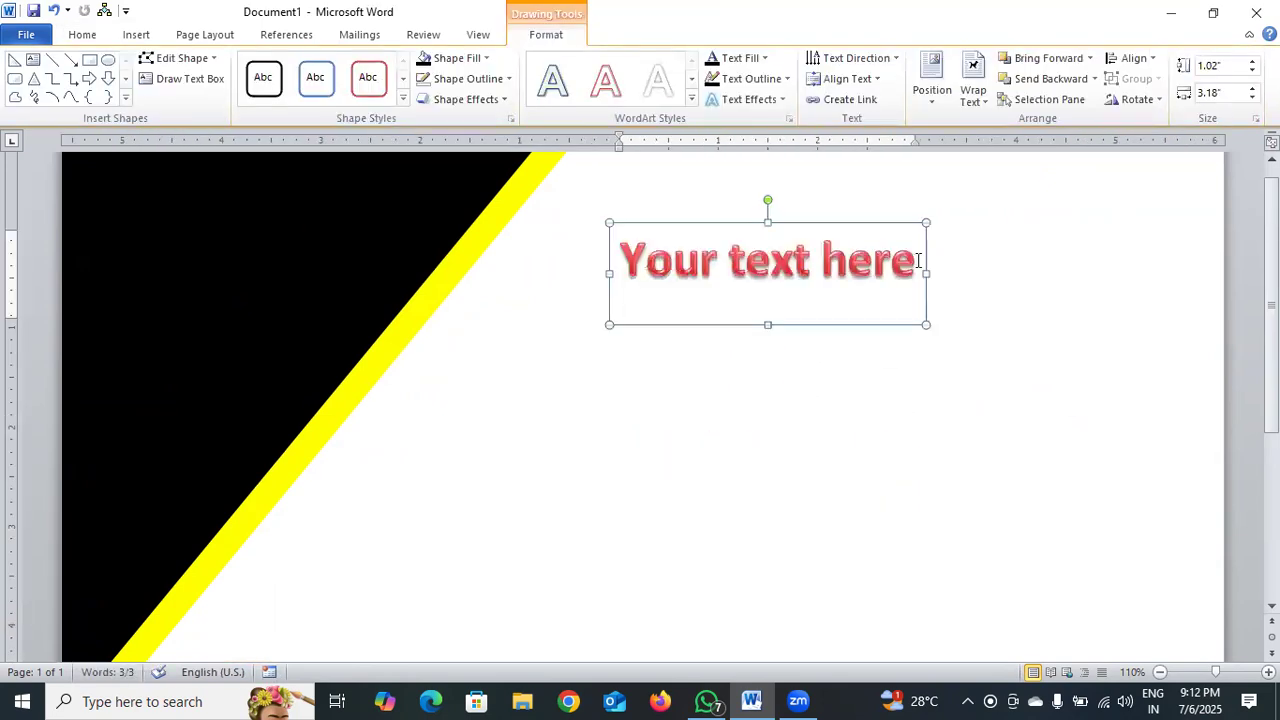
# Widen the WordArt box to about 5.03 inches and replace its placeholder text with "CERTIFICATE".
pyautogui.moveTo(924, 270); pyautogui.dragTo(1110, 266)
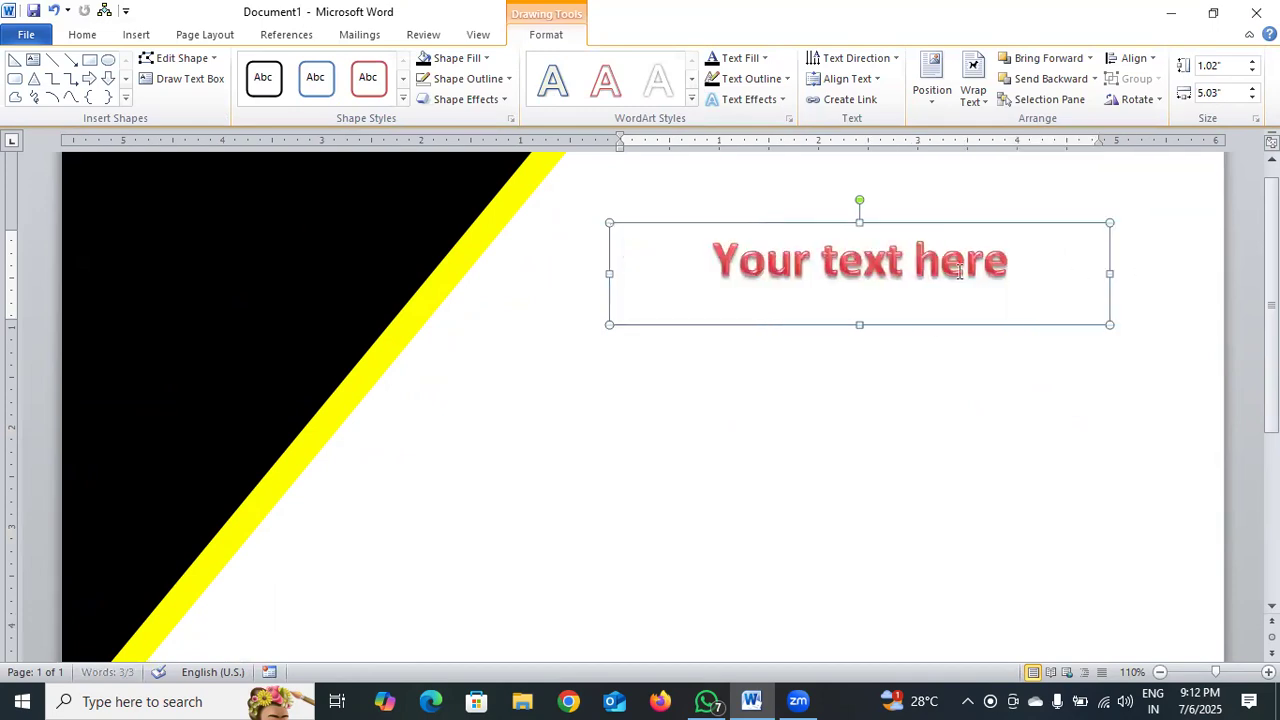
pyautogui.click(1019, 266)
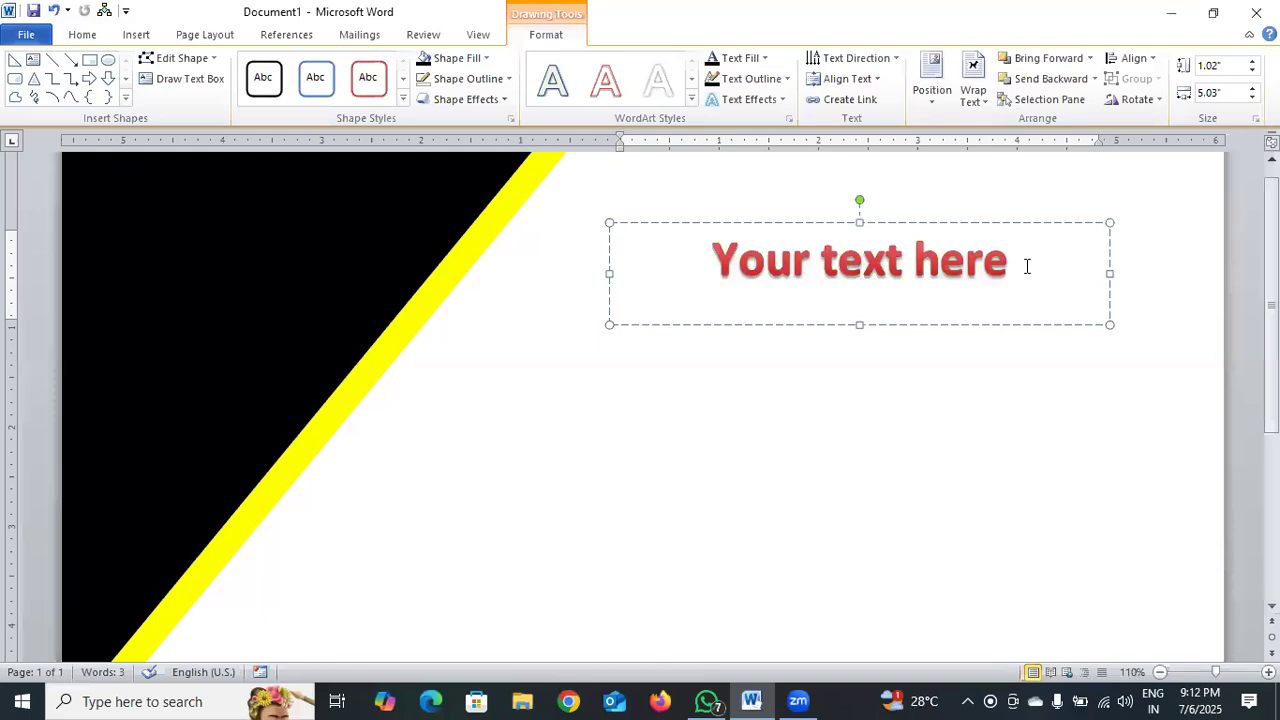
pyautogui.press('BackSpace')
pyautogui.press('BackSpace')
pyautogui.press('BackSpace')
pyautogui.press('BackSpace')
pyautogui.press('BackSpace')
pyautogui.press('BackSpace')
pyautogui.press('BackSpace')
pyautogui.press('BackSpace')
pyautogui.press('BackSpace')
pyautogui.press('BackSpace')
pyautogui.press('BackSpace')
pyautogui.press('BackSpace')
pyautogui.press('BackSpace')
pyautogui.press('BackSpace')
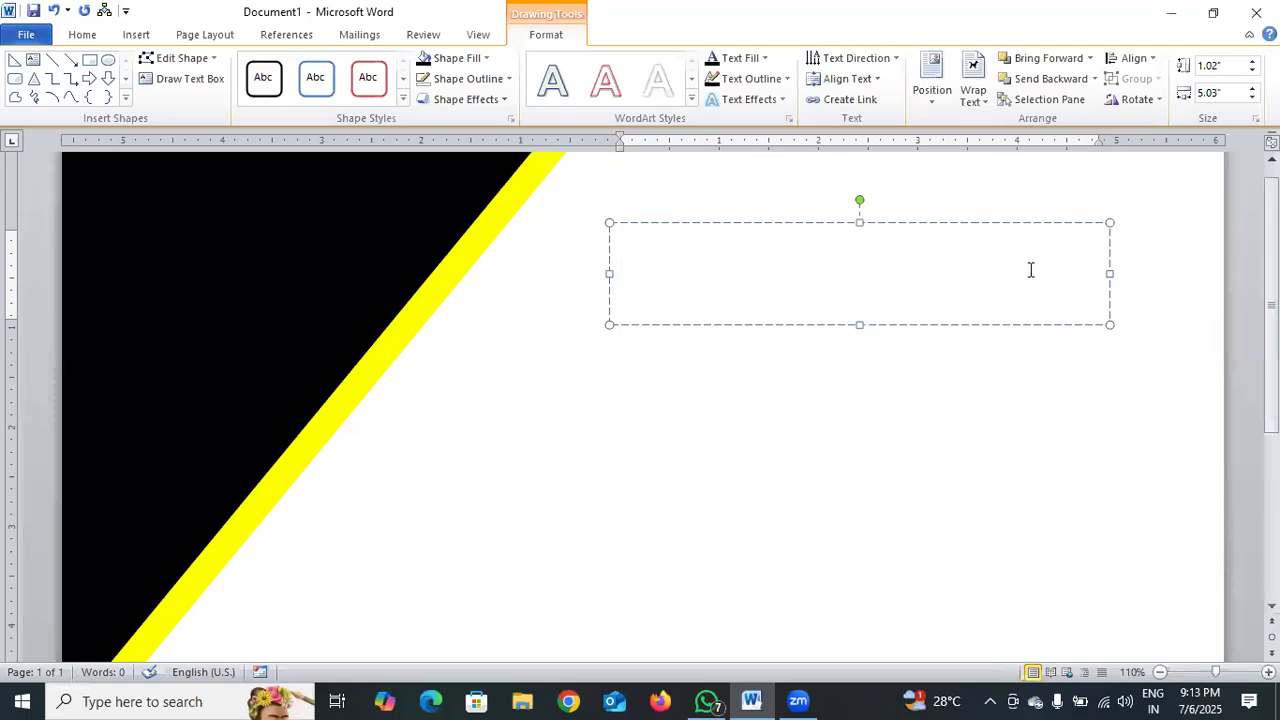
pyautogui.write('CERTIFICATE')
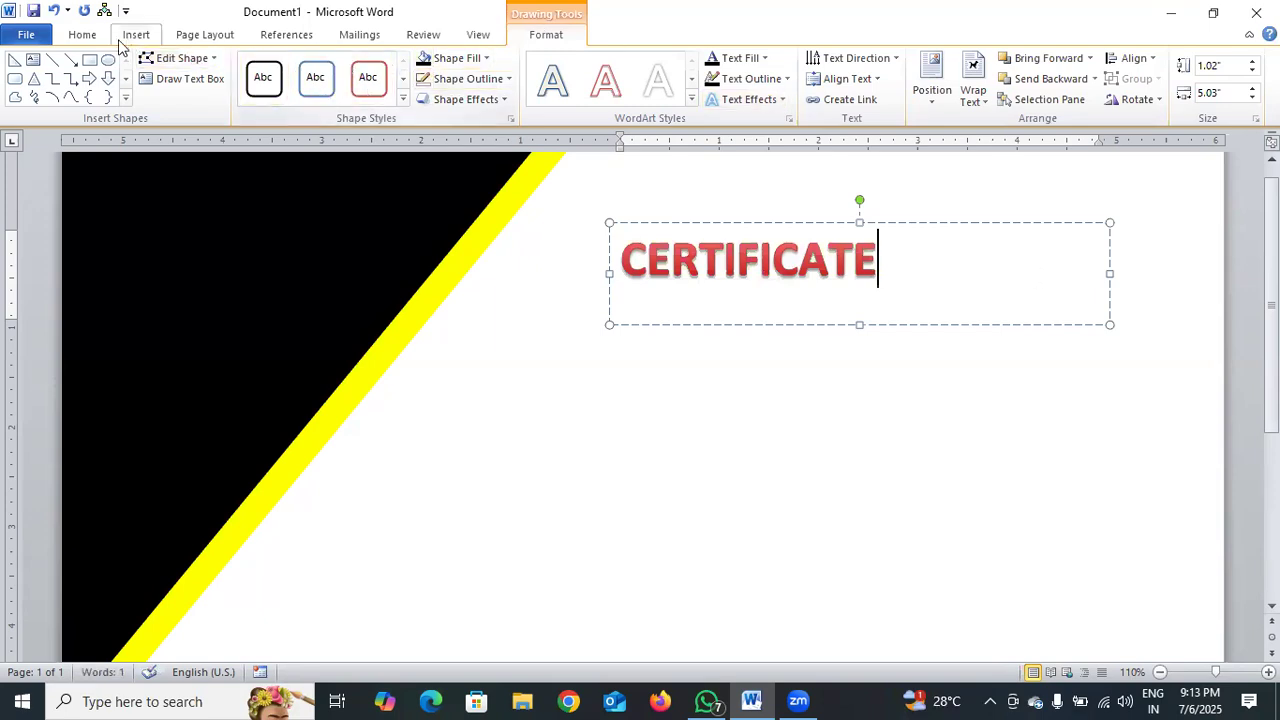
# Centre the CERTIFICATE text in its box and reduce the box height to fit the single line.
pyautogui.click(82, 34)
pyautogui.click(431, 92)
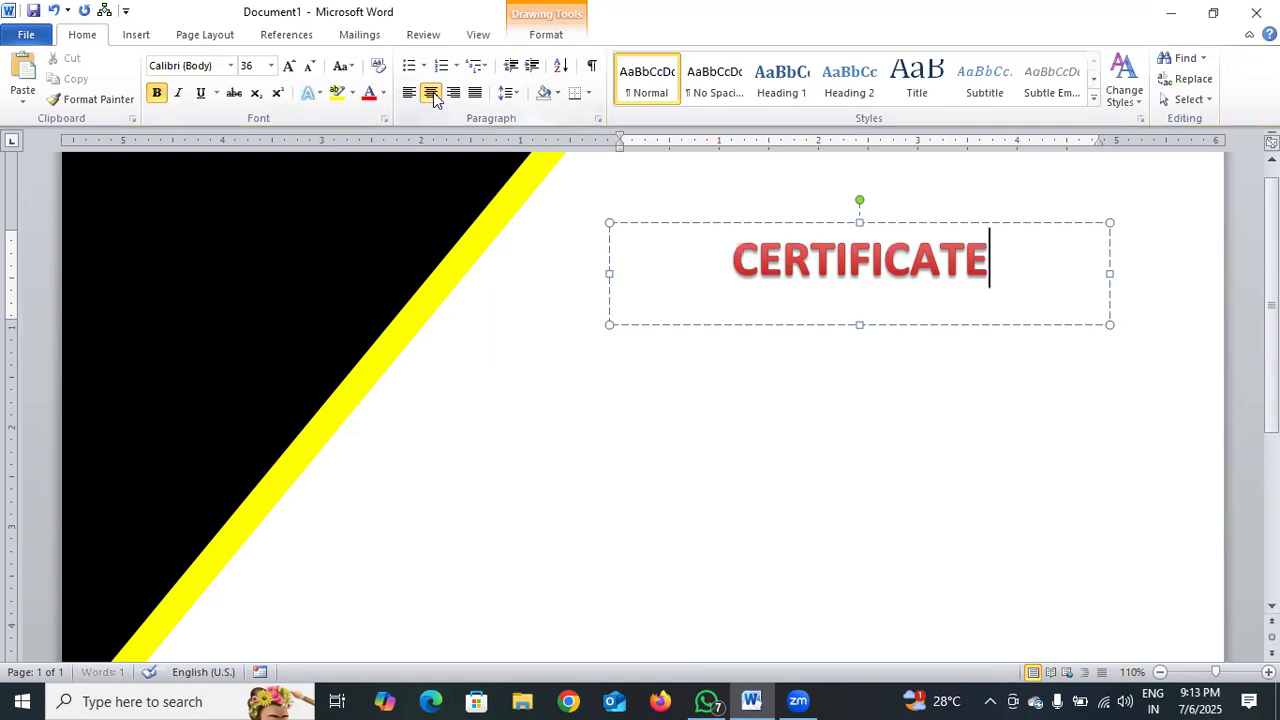
pyautogui.moveTo(859, 324); pyautogui.dragTo(859, 291)
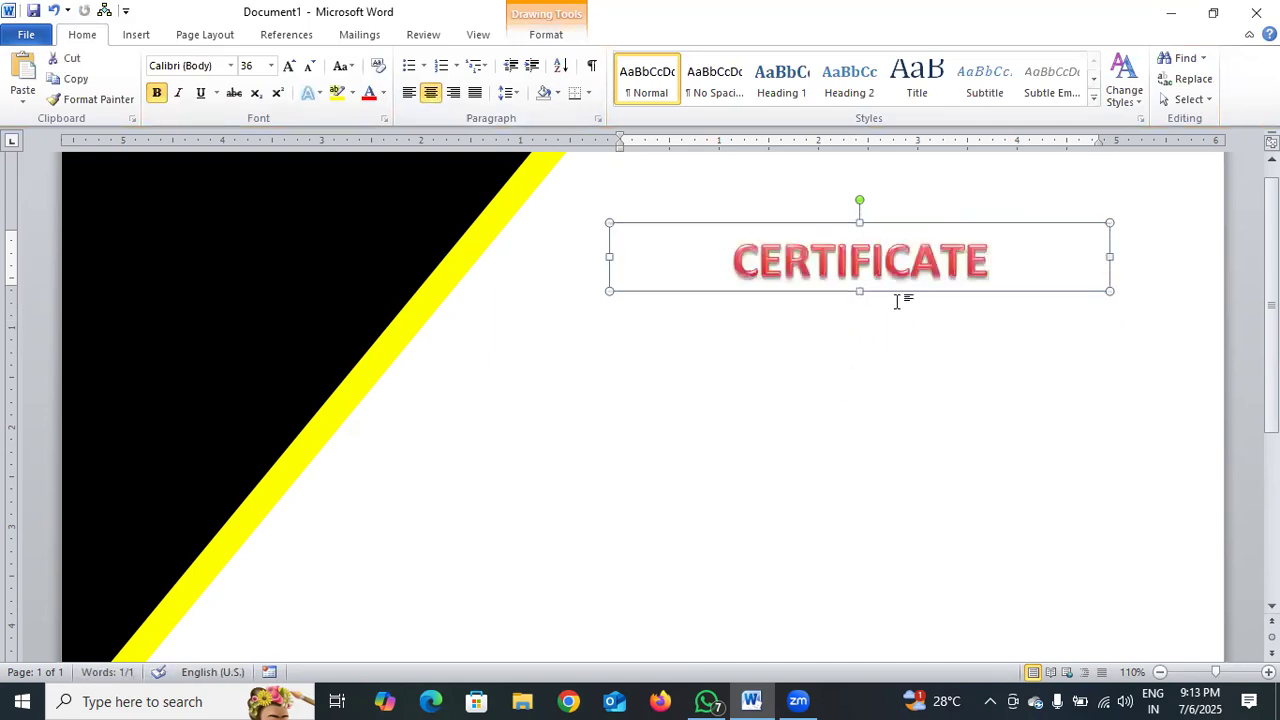
# Draw a rectangle about 2.71 inches wide and 0.51 inches high just below the second half of the CERTIFICATE title.
pyautogui.click(136, 38)
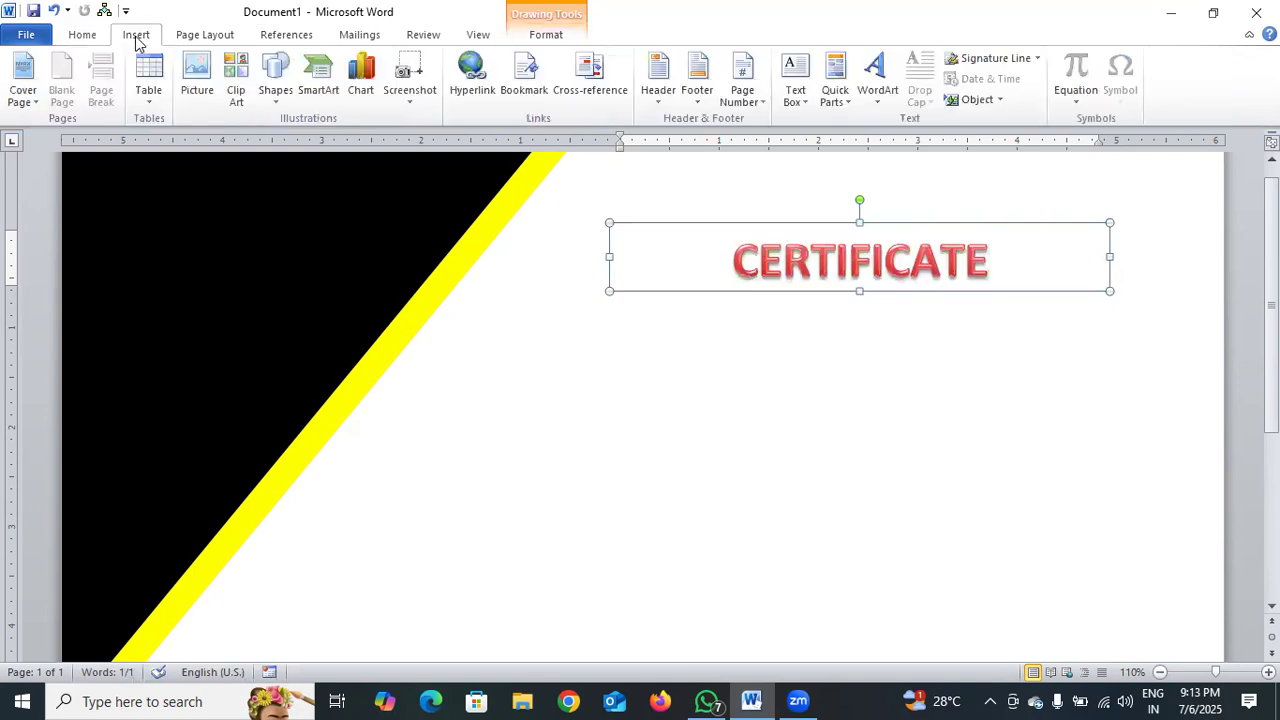
pyautogui.click(276, 88)
pyautogui.click(345, 138)
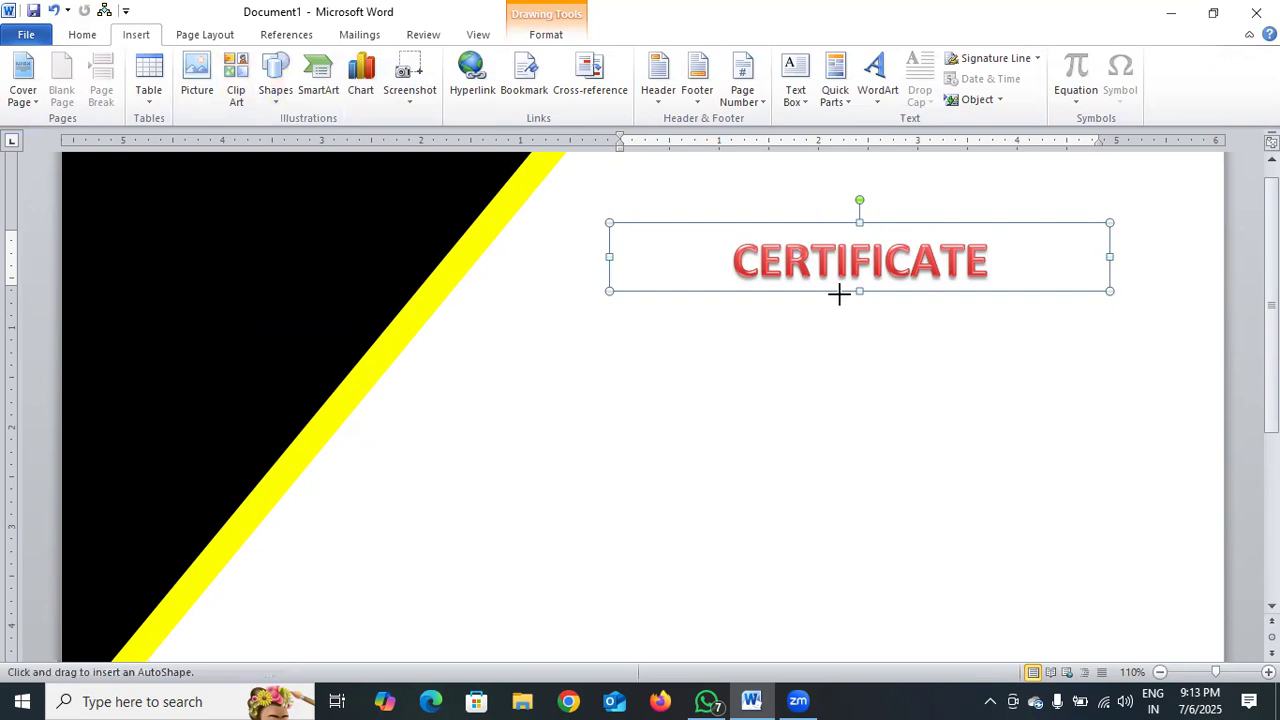
pyautogui.moveTo(840, 290); pyautogui.dragTo(1111, 342)
# Add the text "OF COMPLETATION" inside the blue rectangle and reduce the rectangle's height to about 0.39 inches.
pyautogui.rightClick(1020, 313)
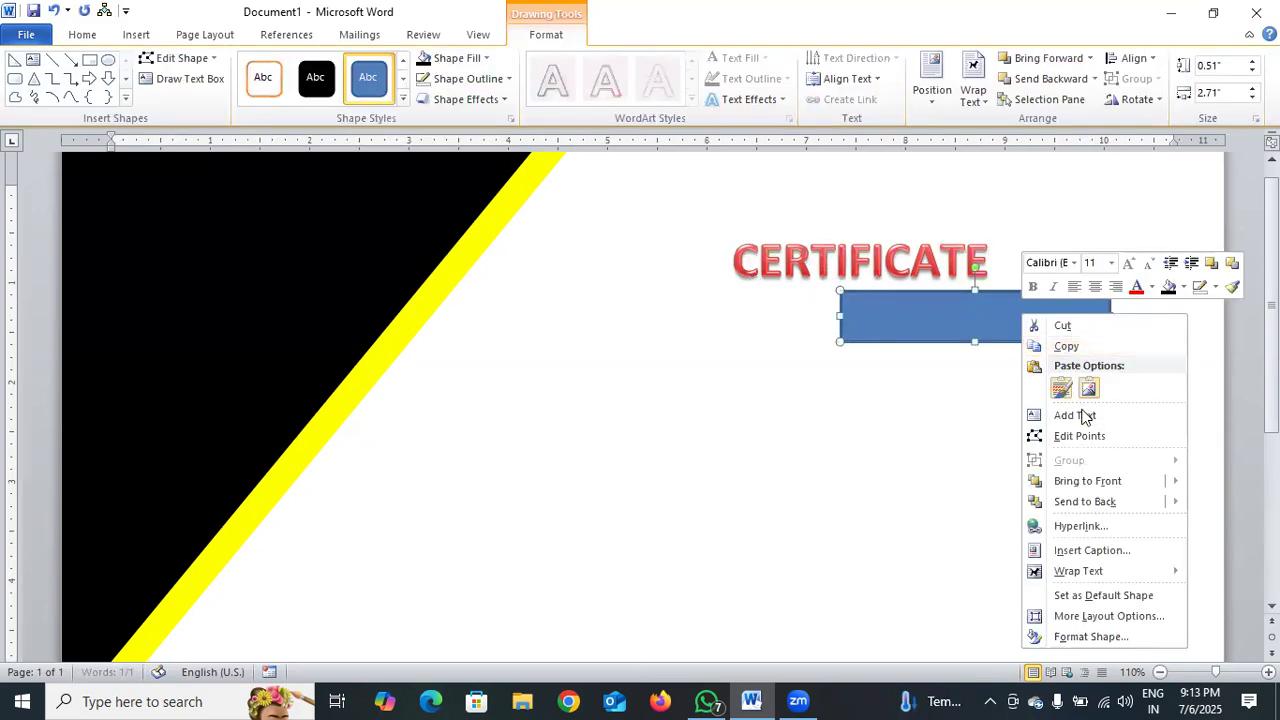
pyautogui.click(1085, 416)
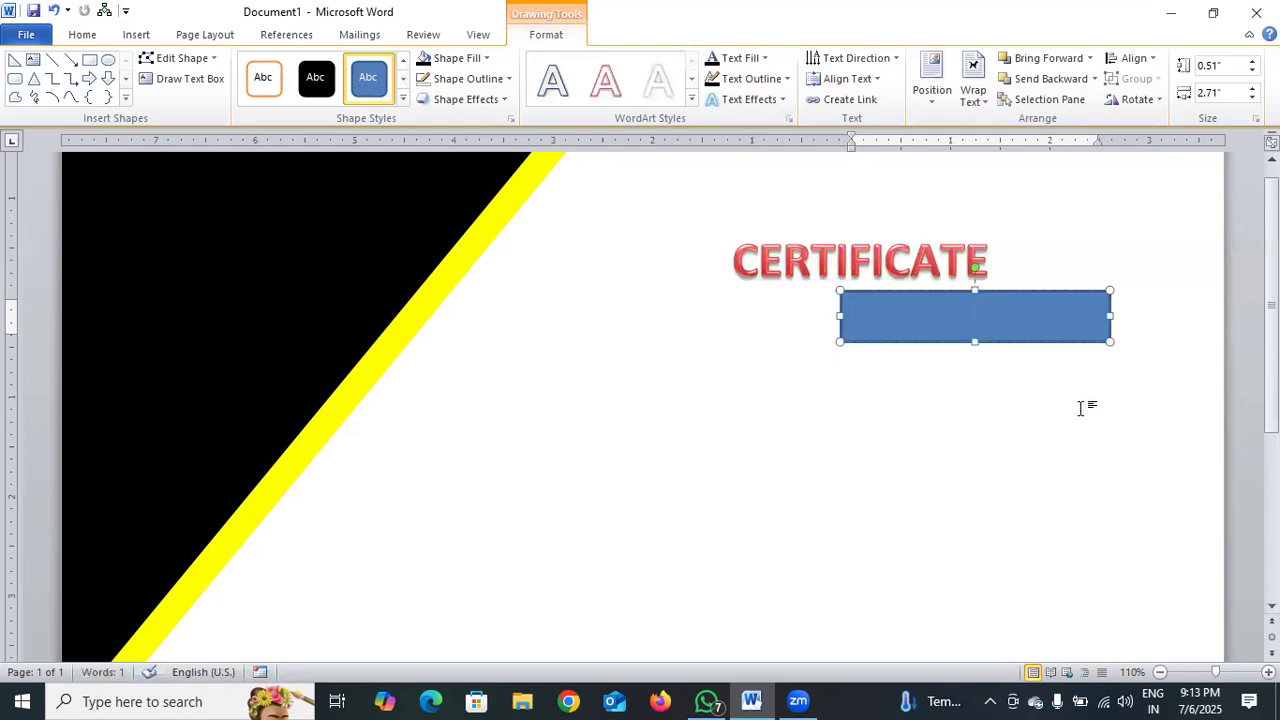
pyautogui.write('OF COMPLETATION')
pyautogui.moveTo(975, 342); pyautogui.dragTo(1040, 306)
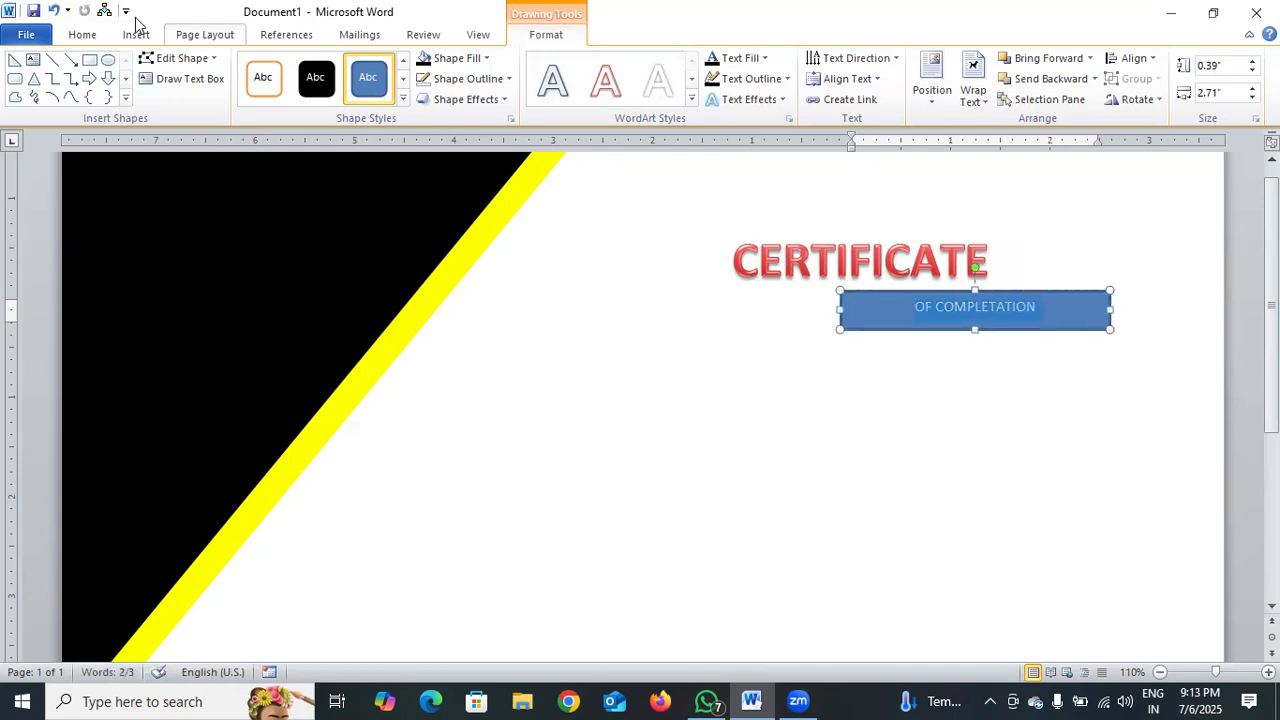
# Open the font colour choices for the selected OF COMPLETATION text.
pyautogui.click(95, 35)
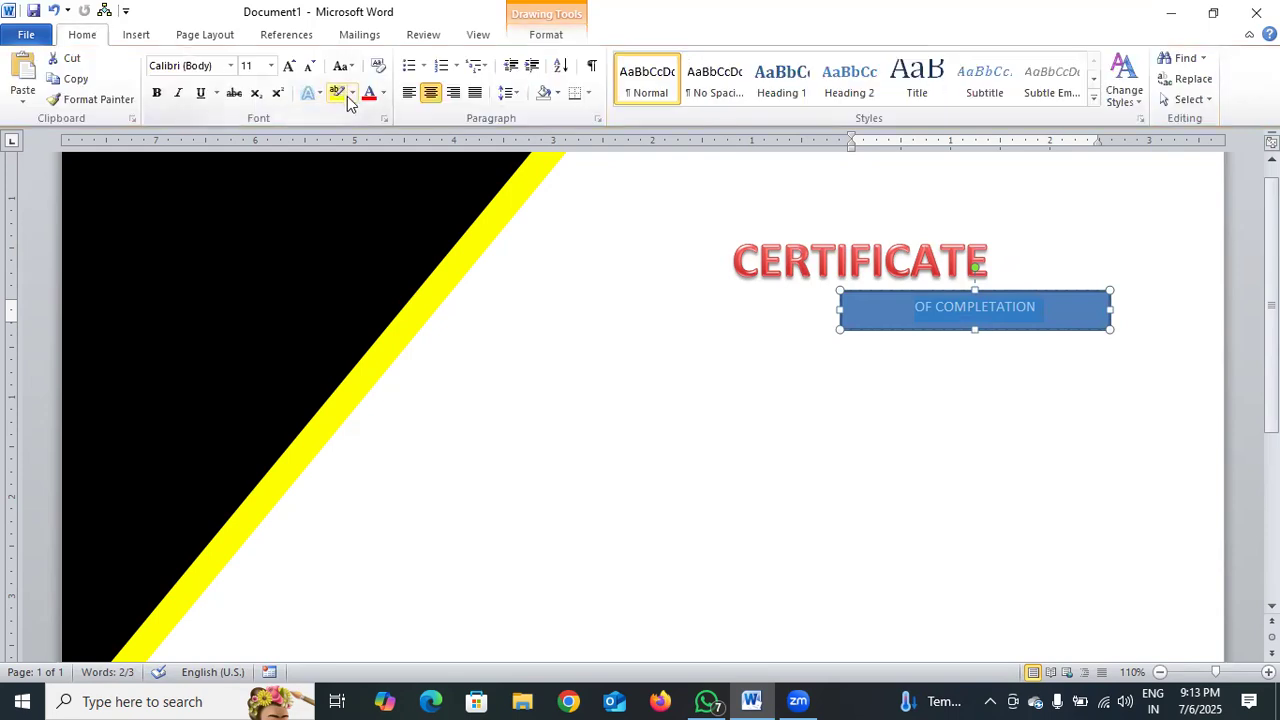
pyautogui.click(384, 93)
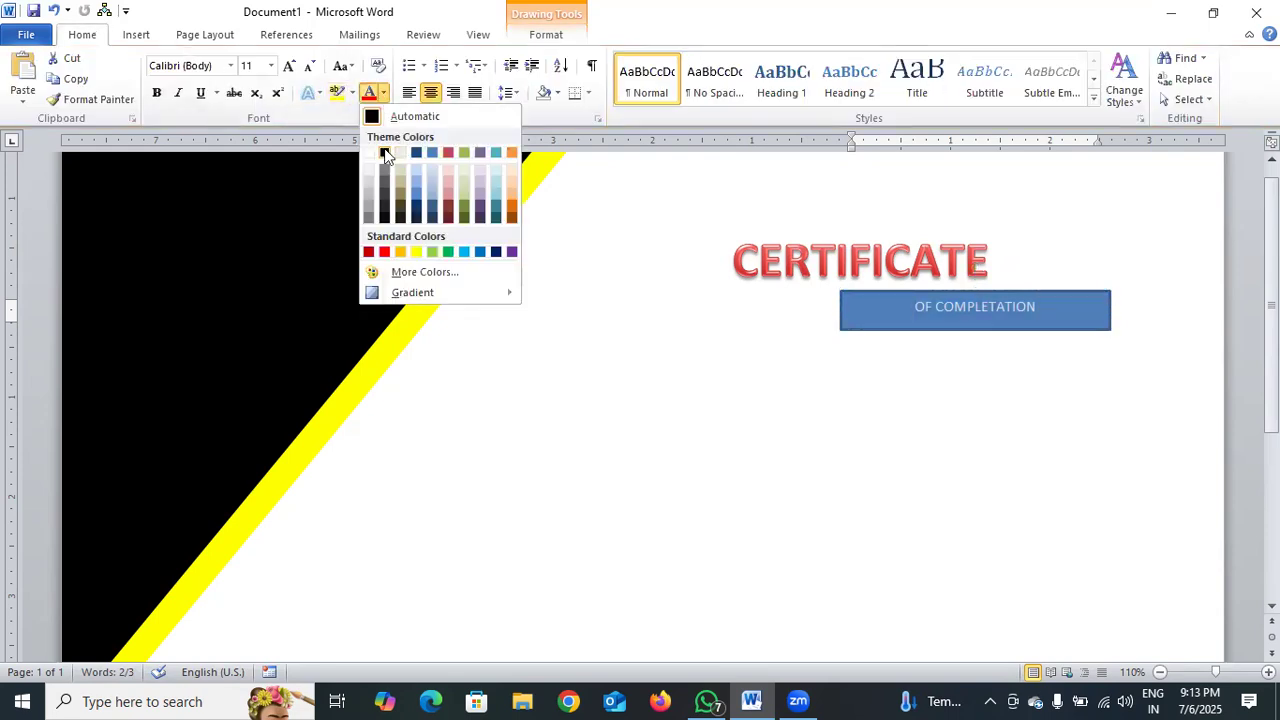
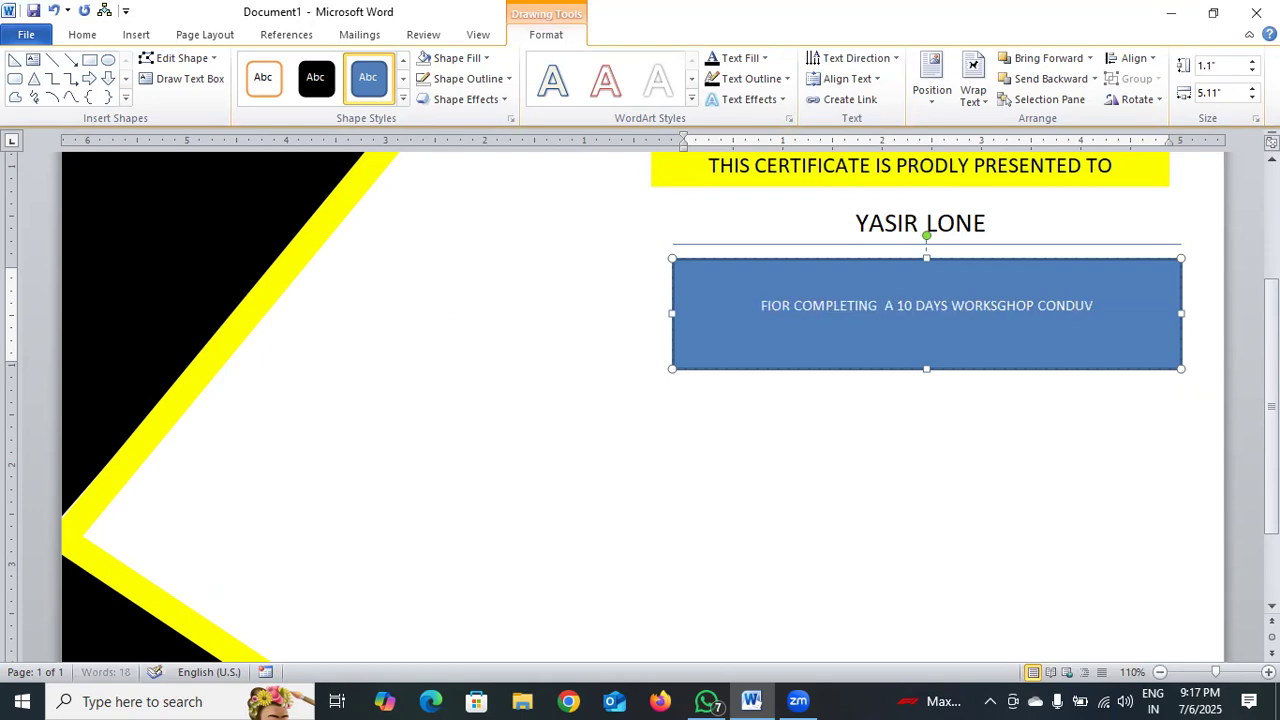
# Complete the text below the name with "CONDUCTED BY OFFICE MASTER ON POWER BI" and correct its first word to "FOR".
pyautogui.write('E')
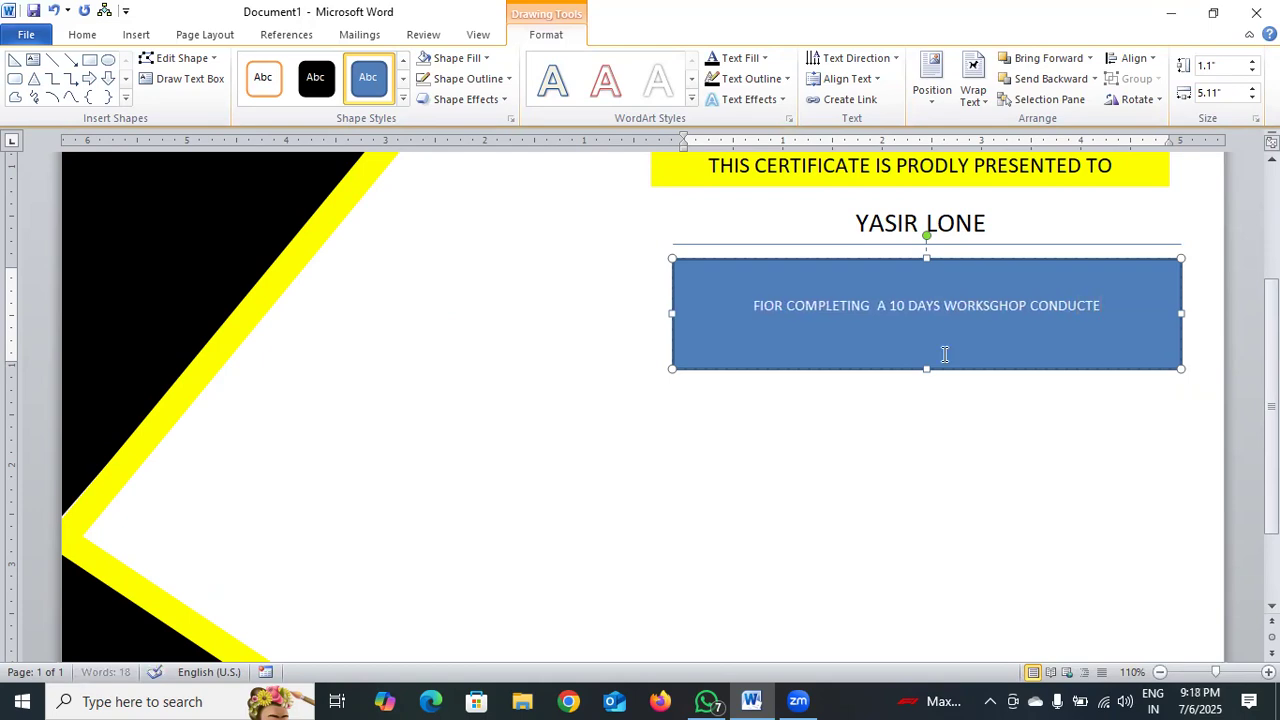
pyautogui.write('D')
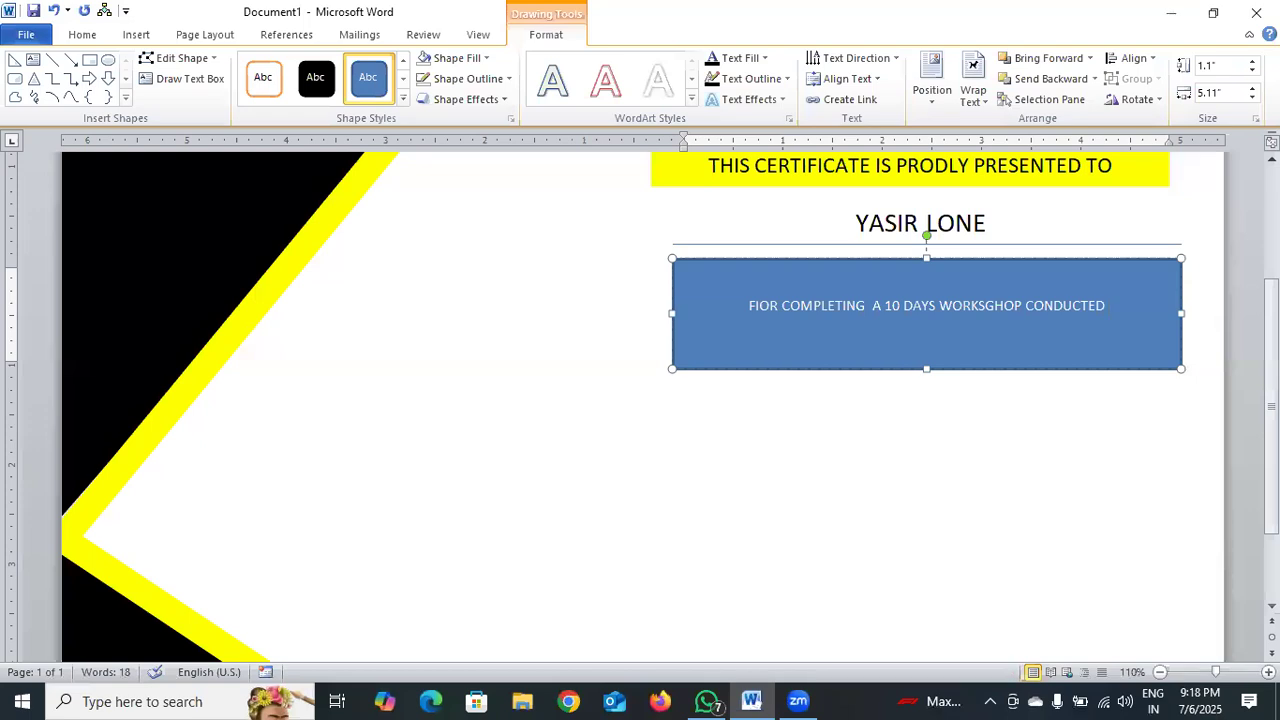
pyautogui.write('BY')
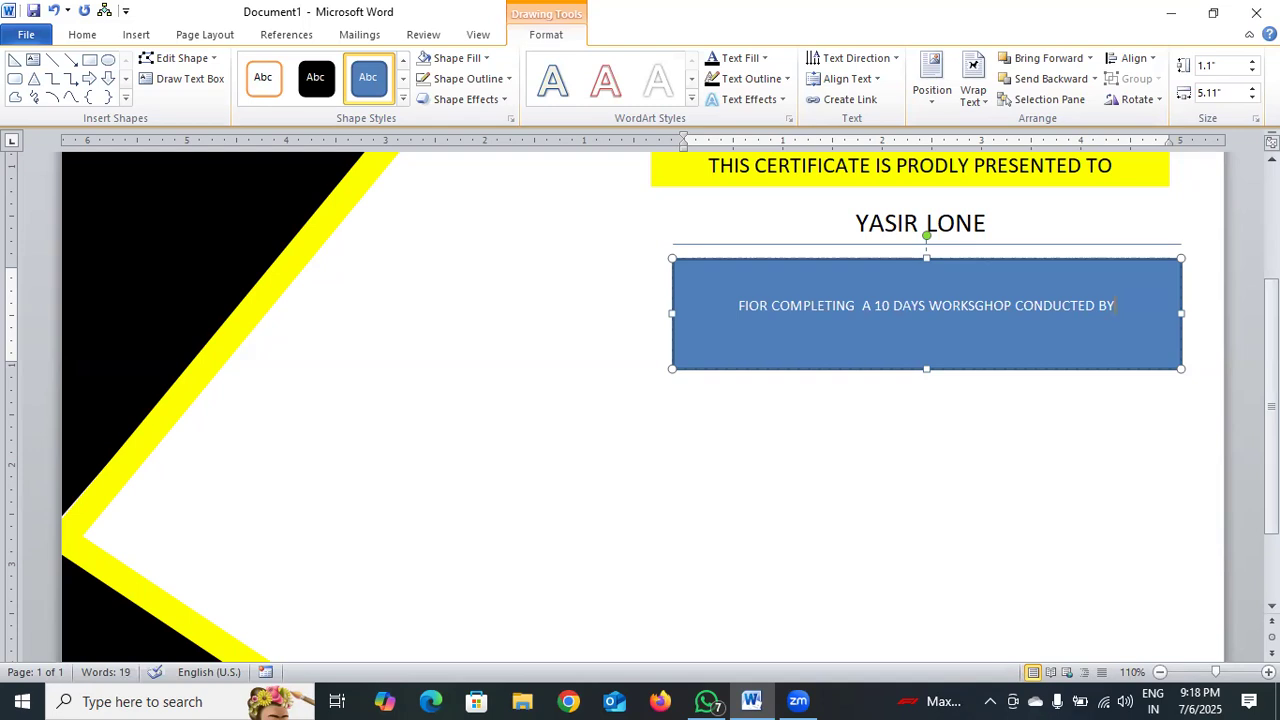
pyautogui.write(' OFFICE MASTER')
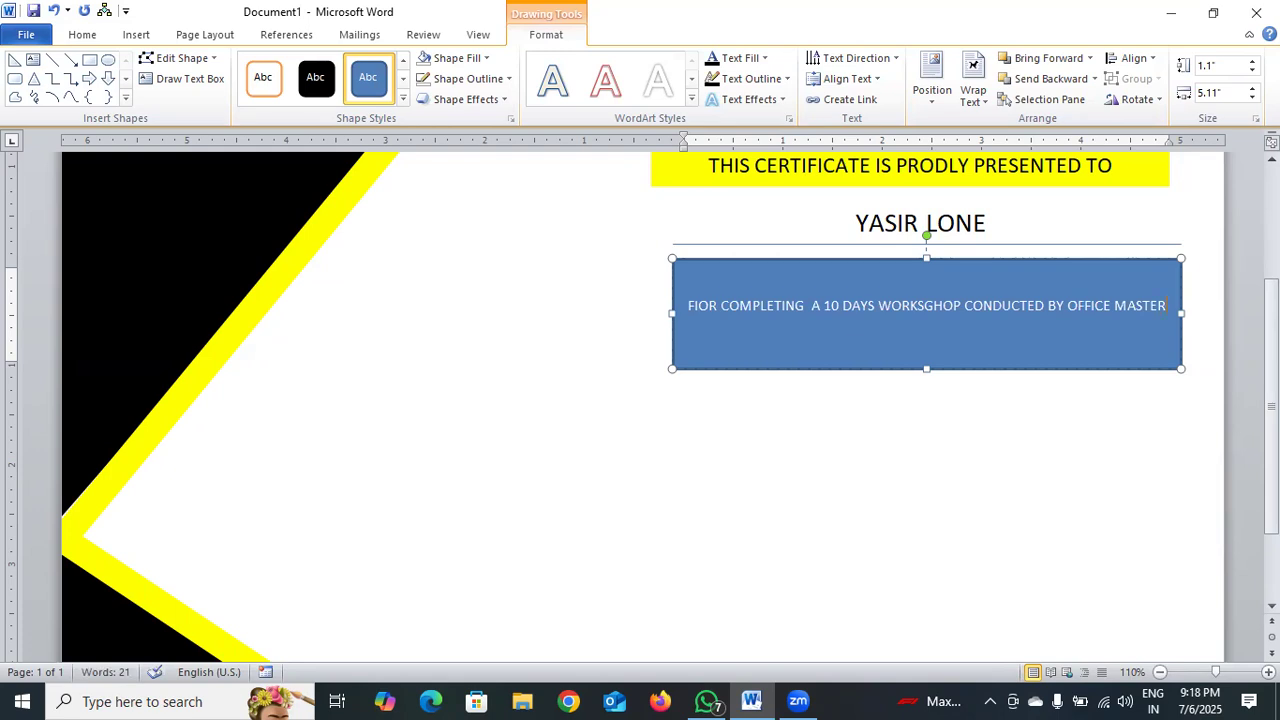
pyautogui.write('ON PO')
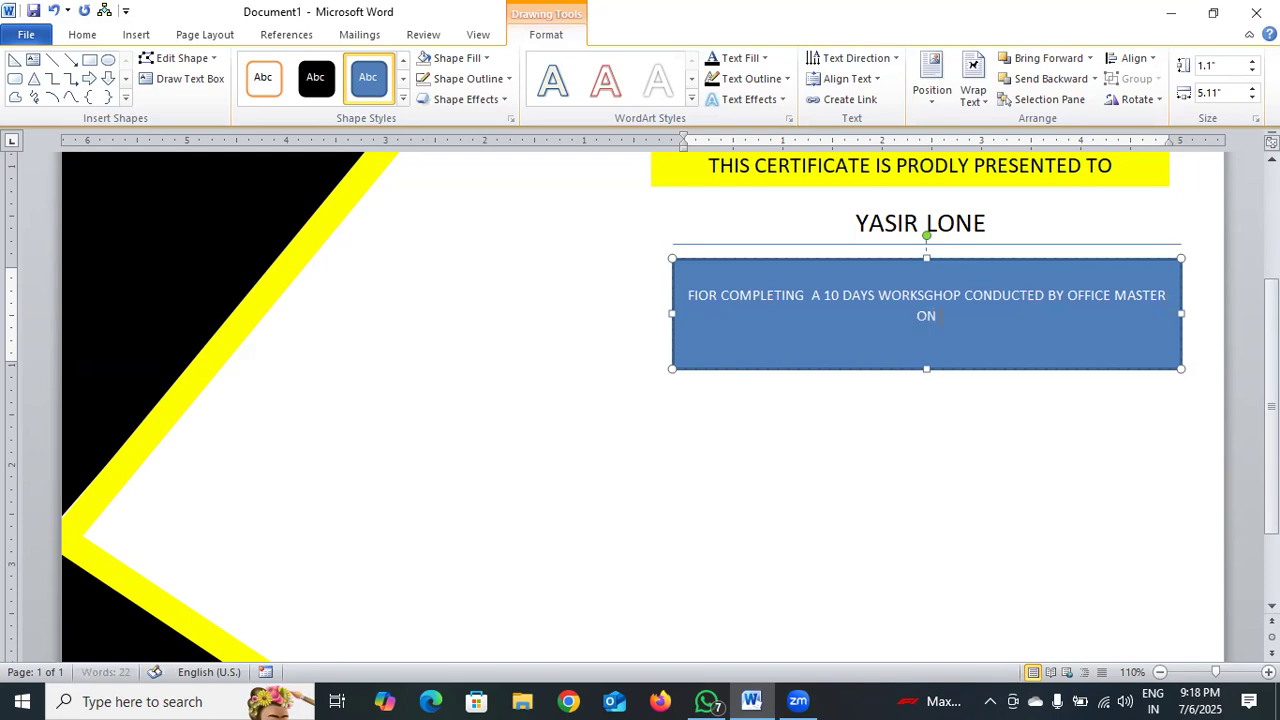
pyautogui.write('WER')
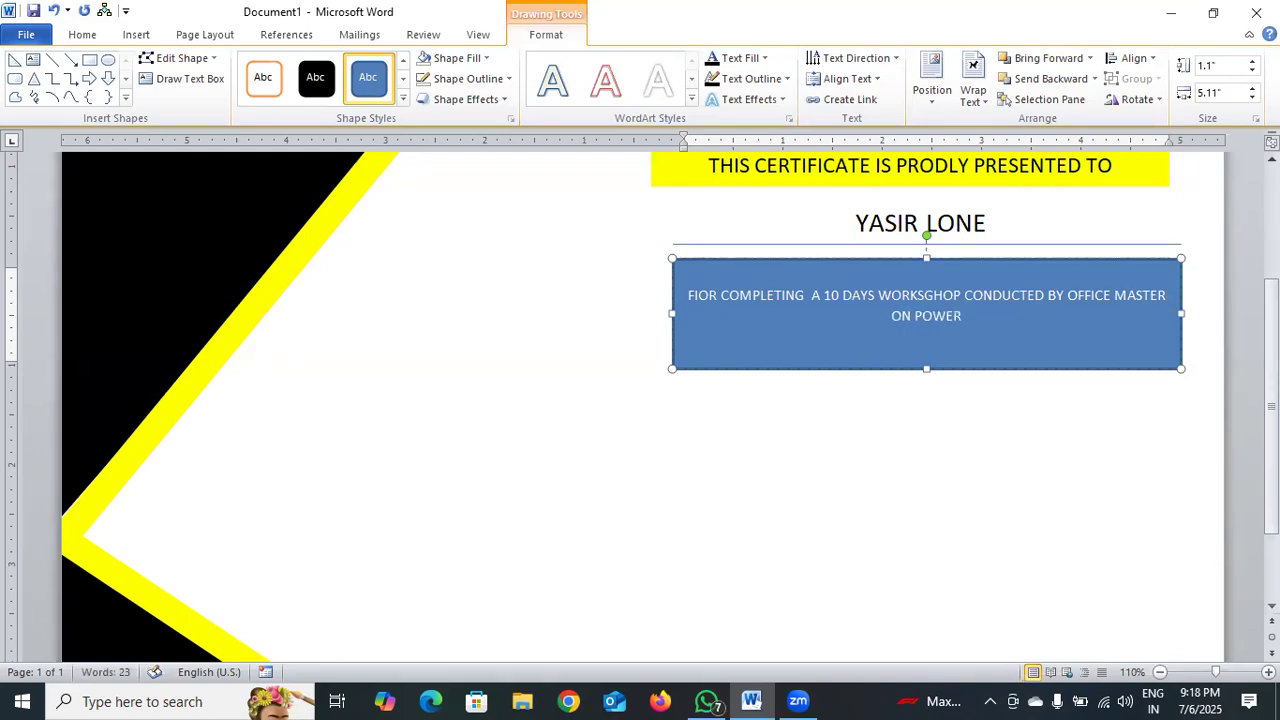
pyautogui.write(' BI')
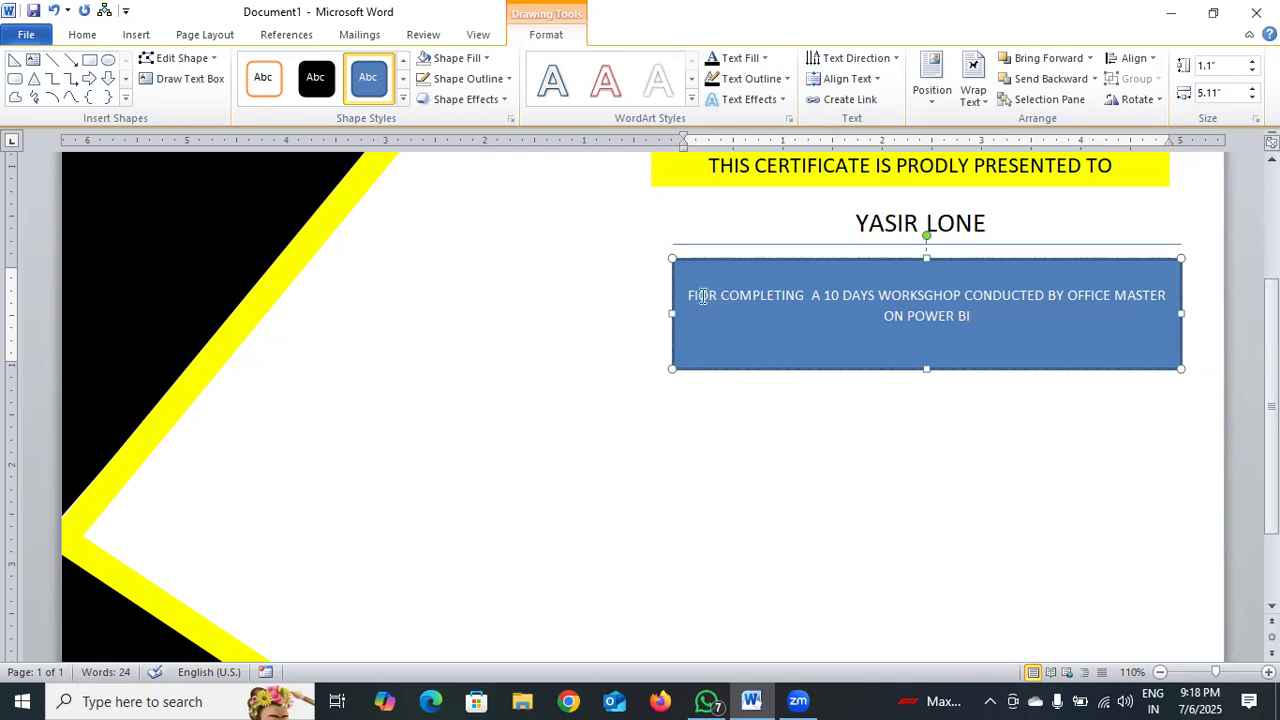
pyautogui.press('Delete')
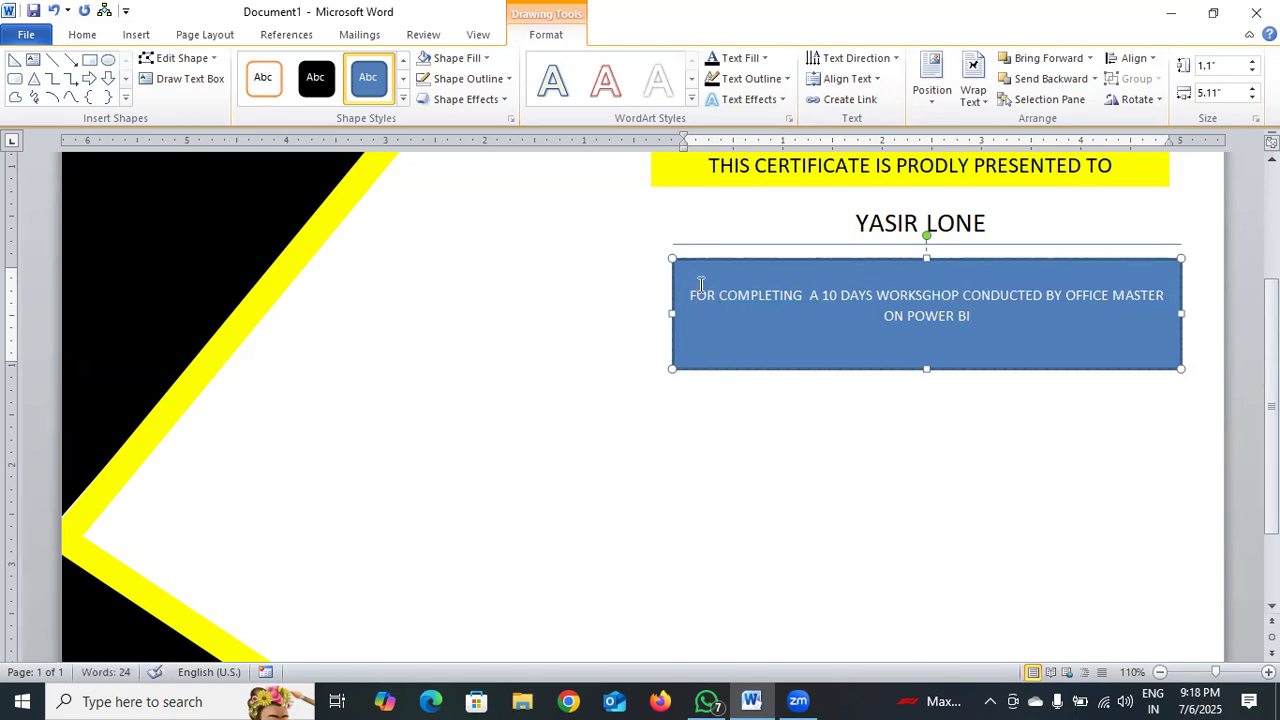
# Format the whole workshop text as 14 pt, bold and black.
pyautogui.moveTo(697, 293); pyautogui.dragTo(991, 323)
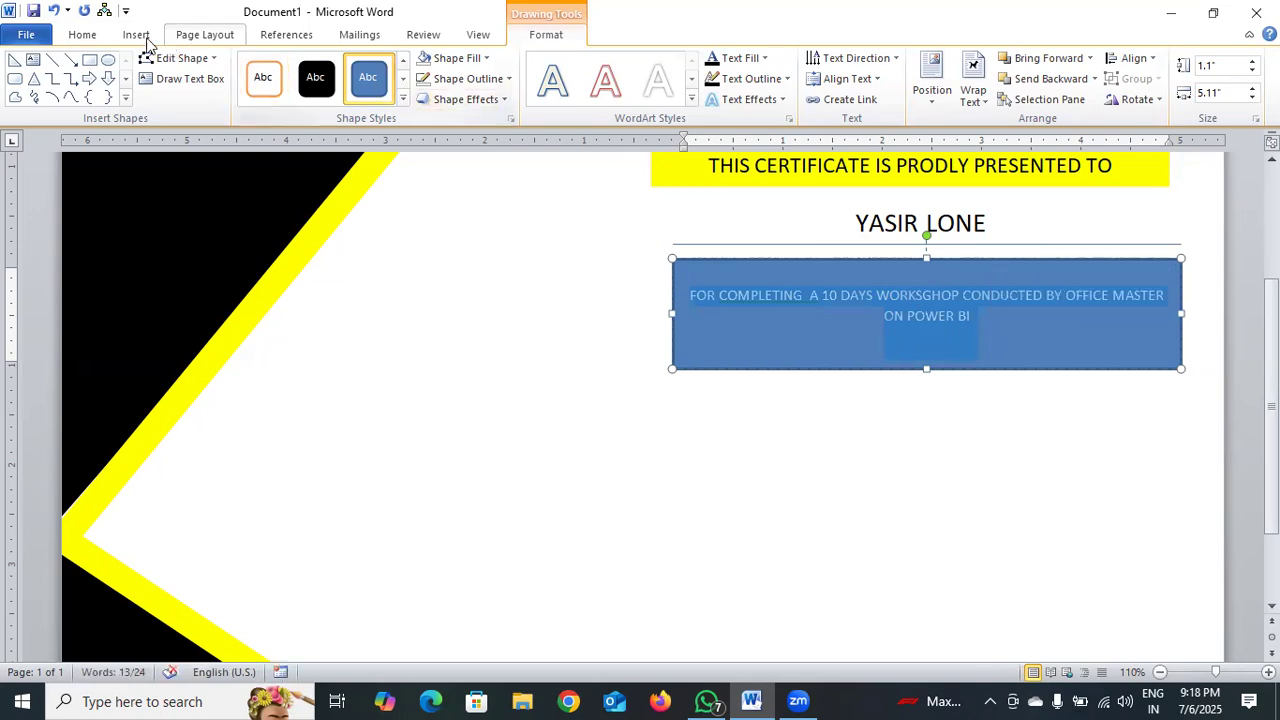
pyautogui.click(84, 35)
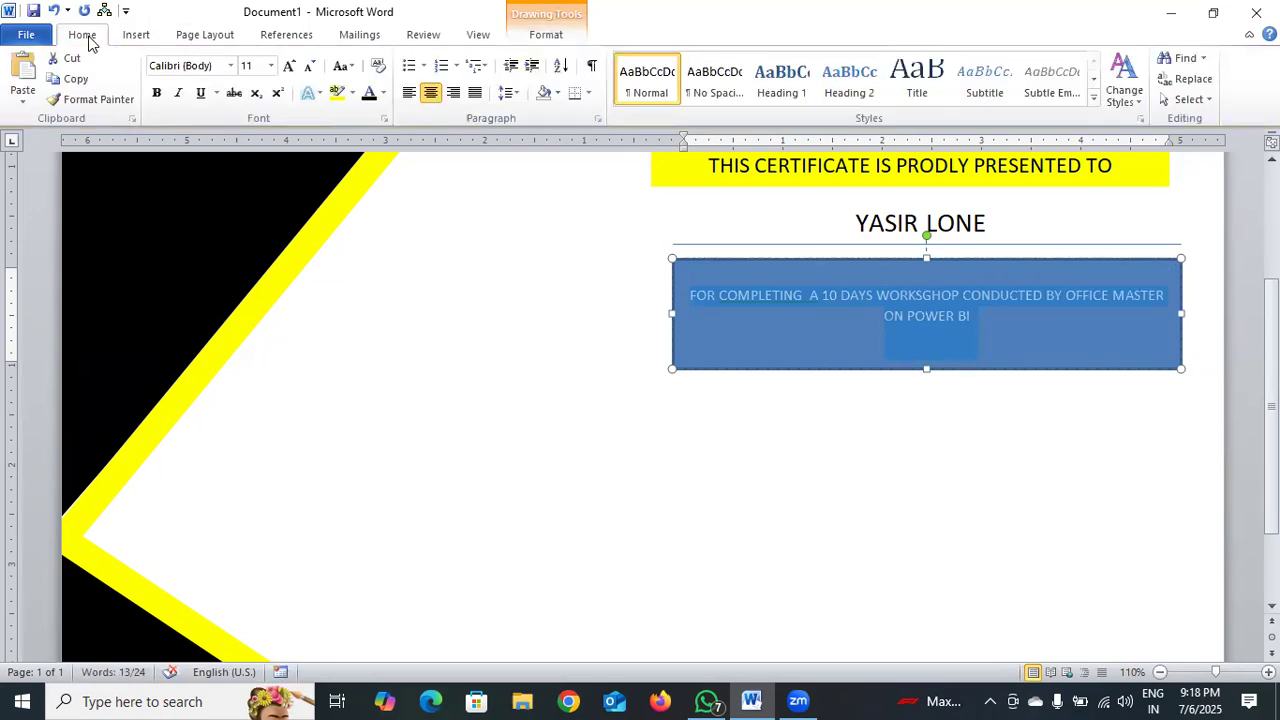
pyautogui.click(287, 66)
pyautogui.click(287, 66)
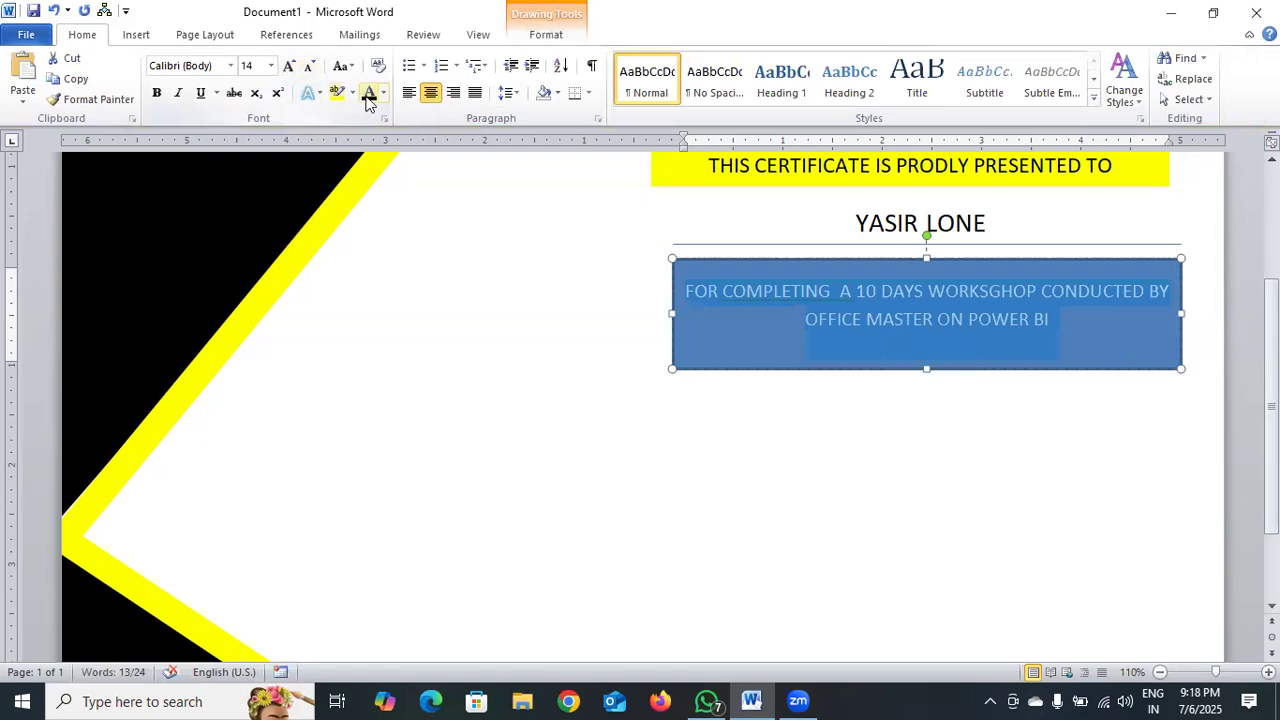
pyautogui.click(156, 92)
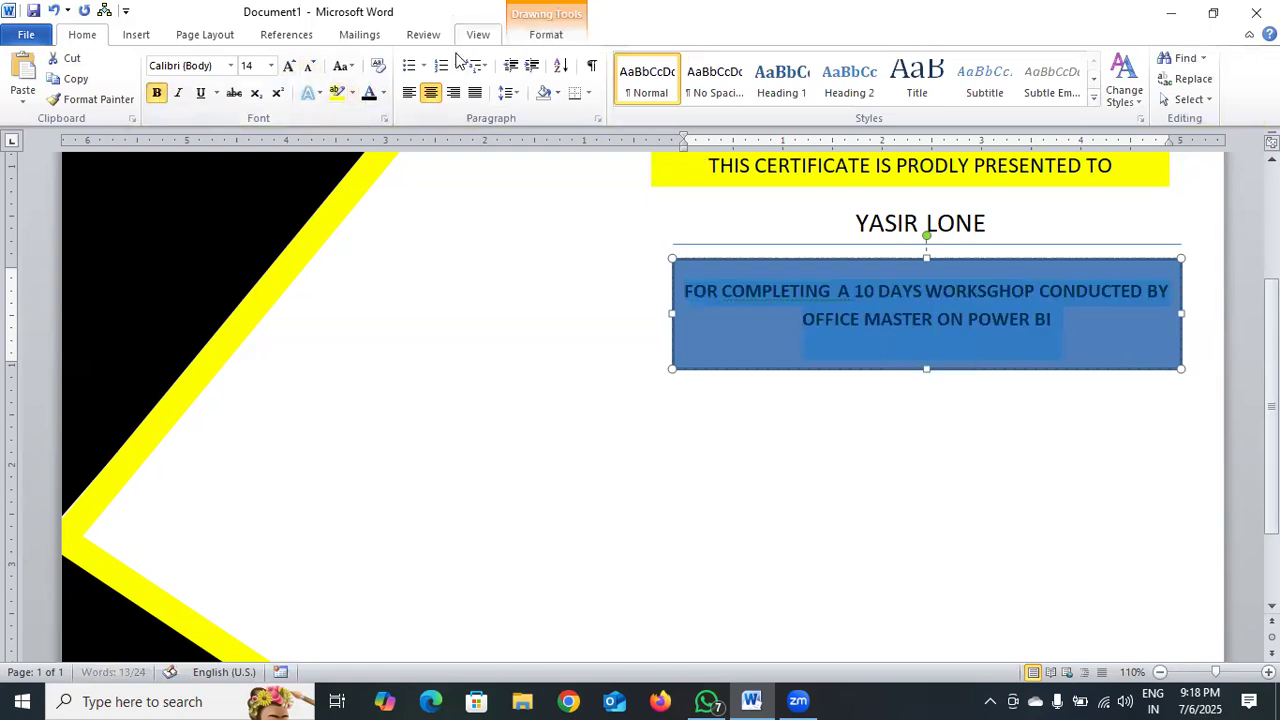
# Remove the fill and the outline from the workshop text's rectangle.
pyautogui.click(545, 36)
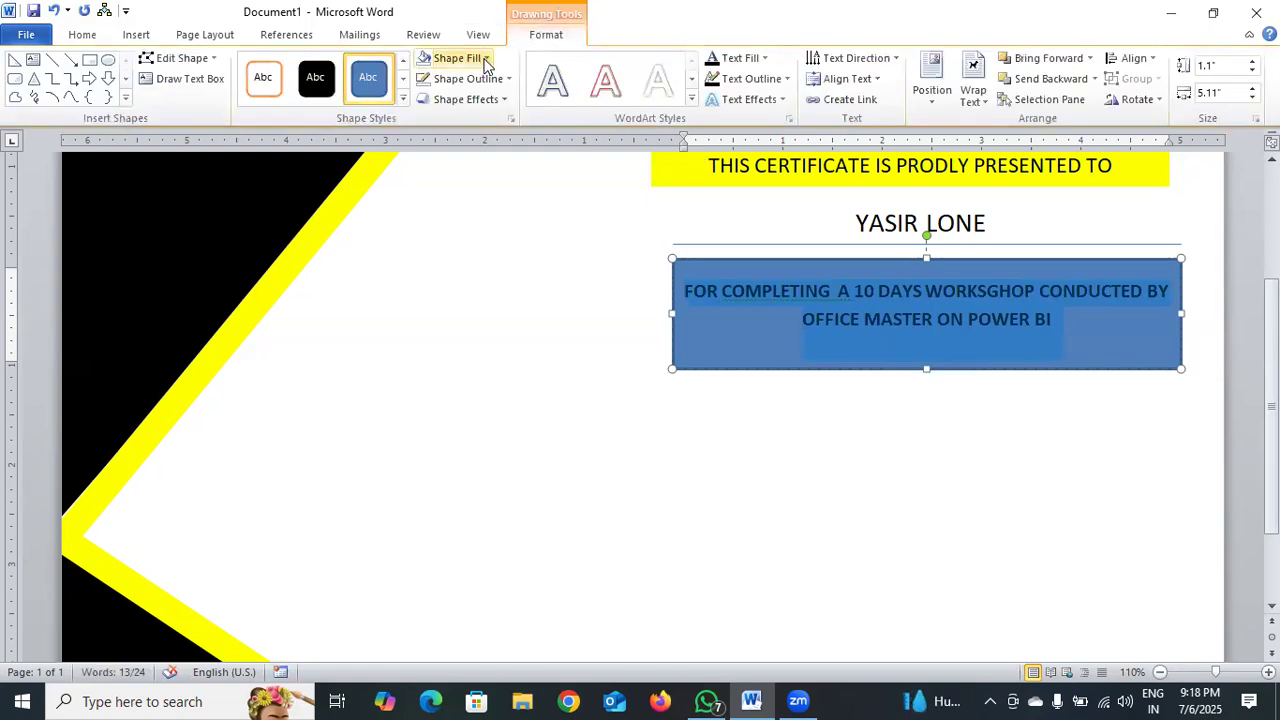
pyautogui.click(484, 59)
pyautogui.click(472, 212)
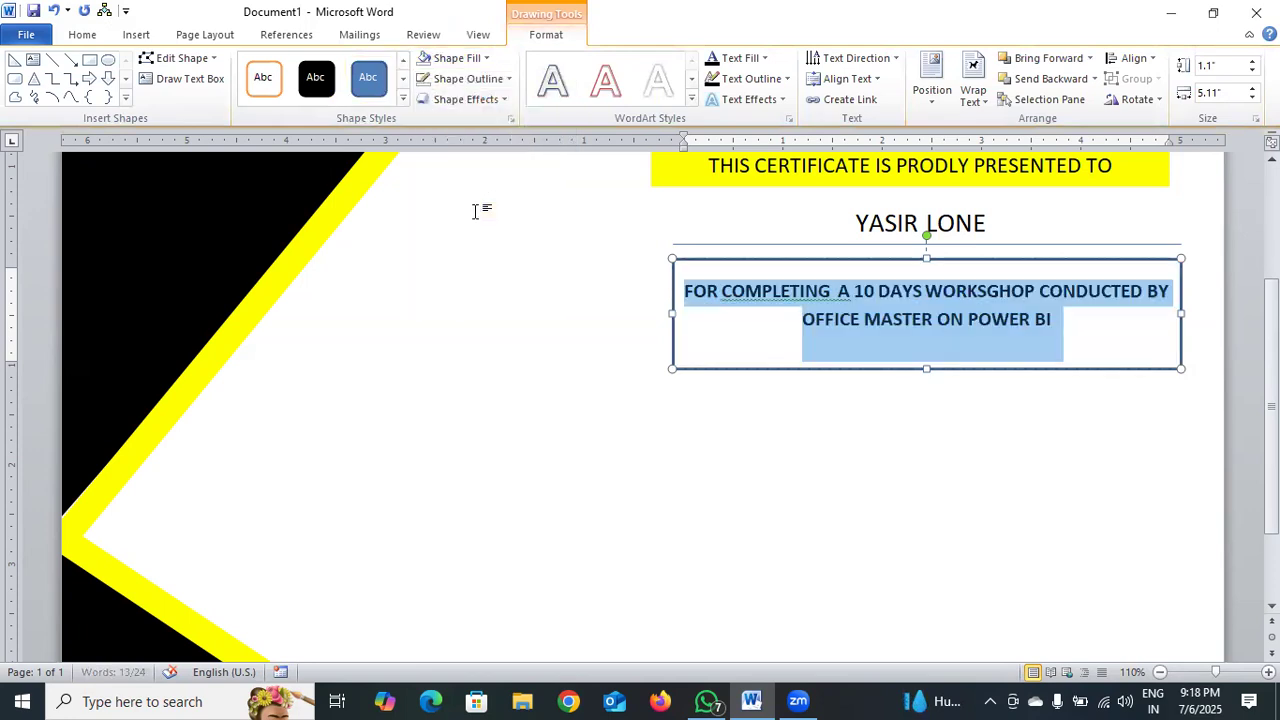
pyautogui.click(504, 84)
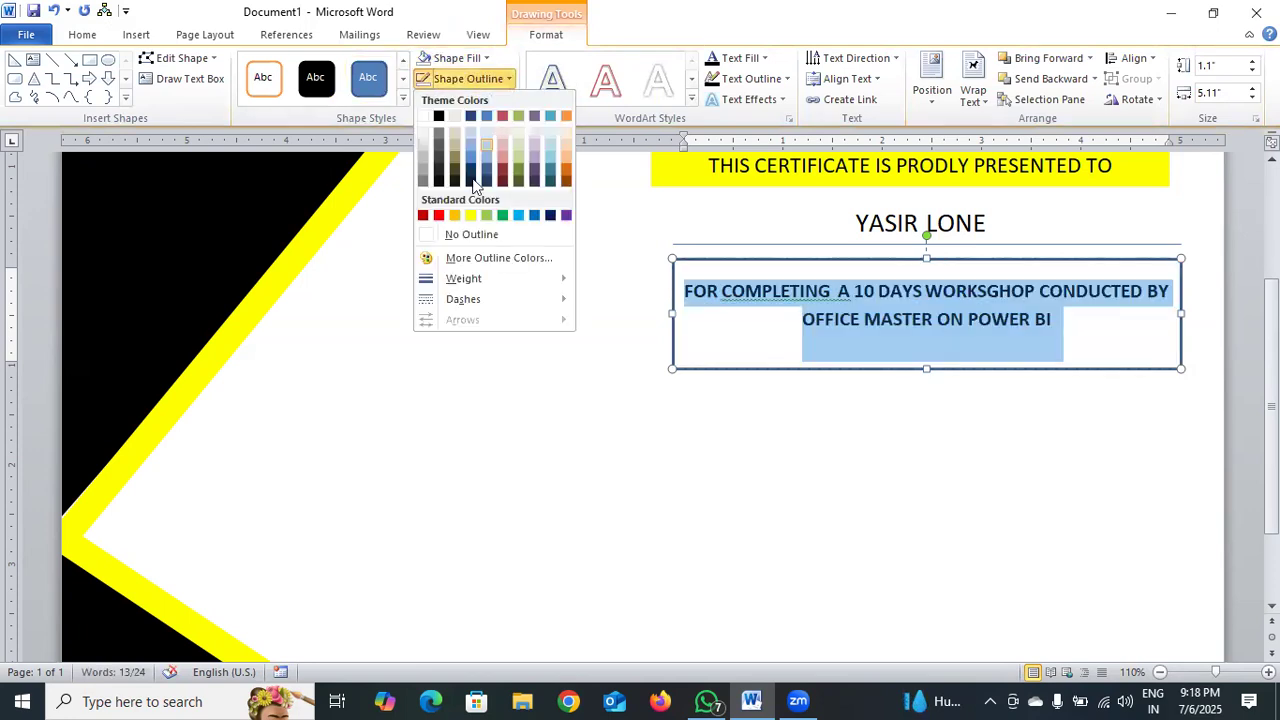
pyautogui.click(480, 236)
pyautogui.click(783, 447)
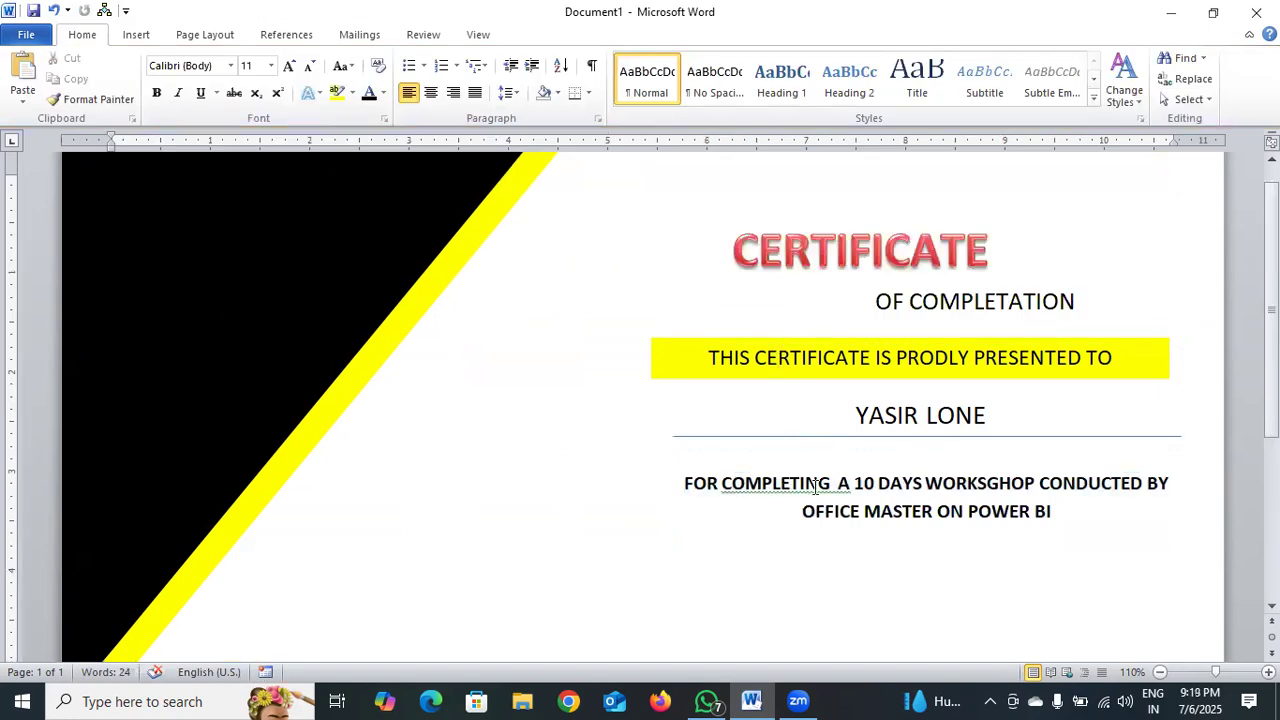
# Draw a rectangle about 3.23 inches wide and 0.46 inches high below the workshop text and fill it with black.
pyautogui.scroll(-5, 990, 452)
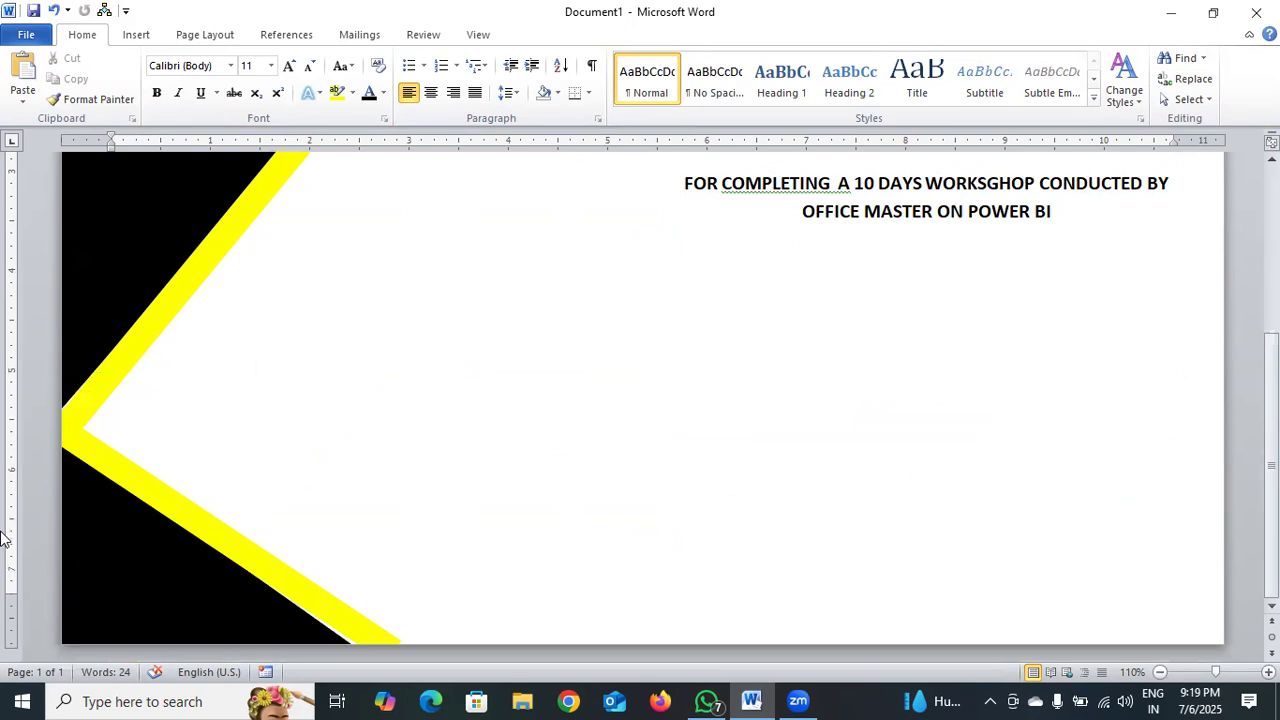
pyautogui.click(136, 34)
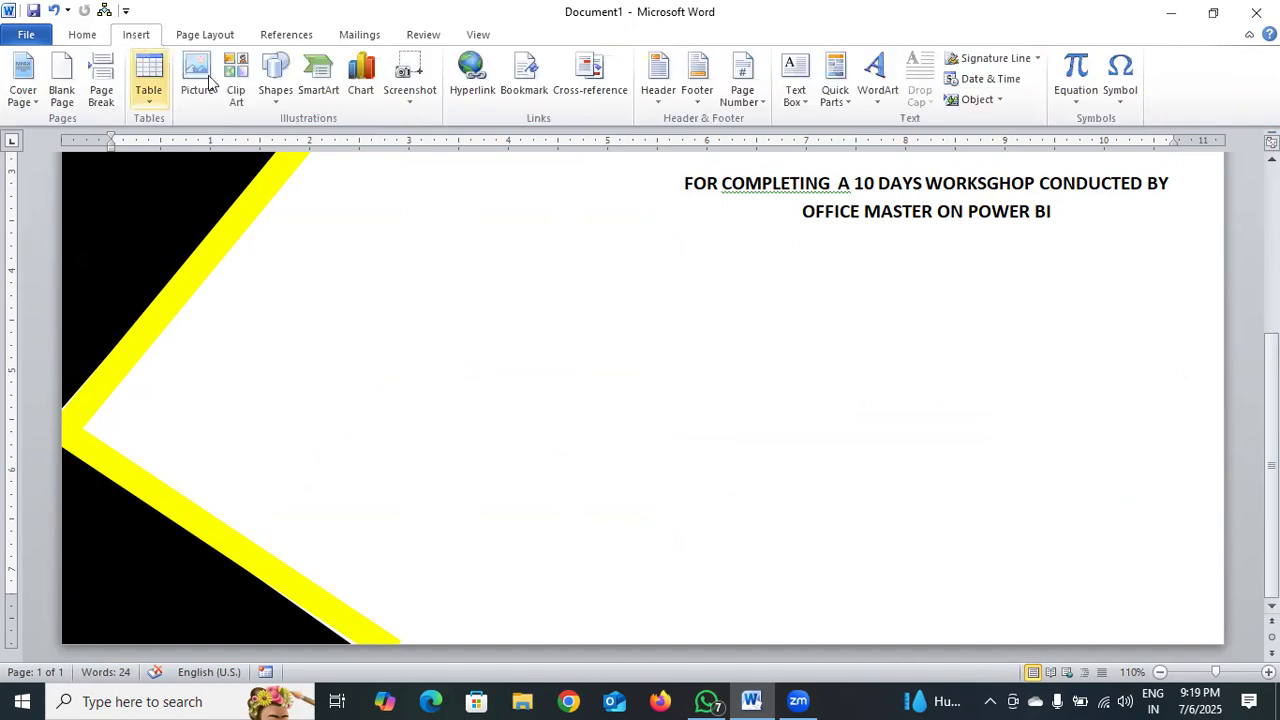
pyautogui.click(268, 104)
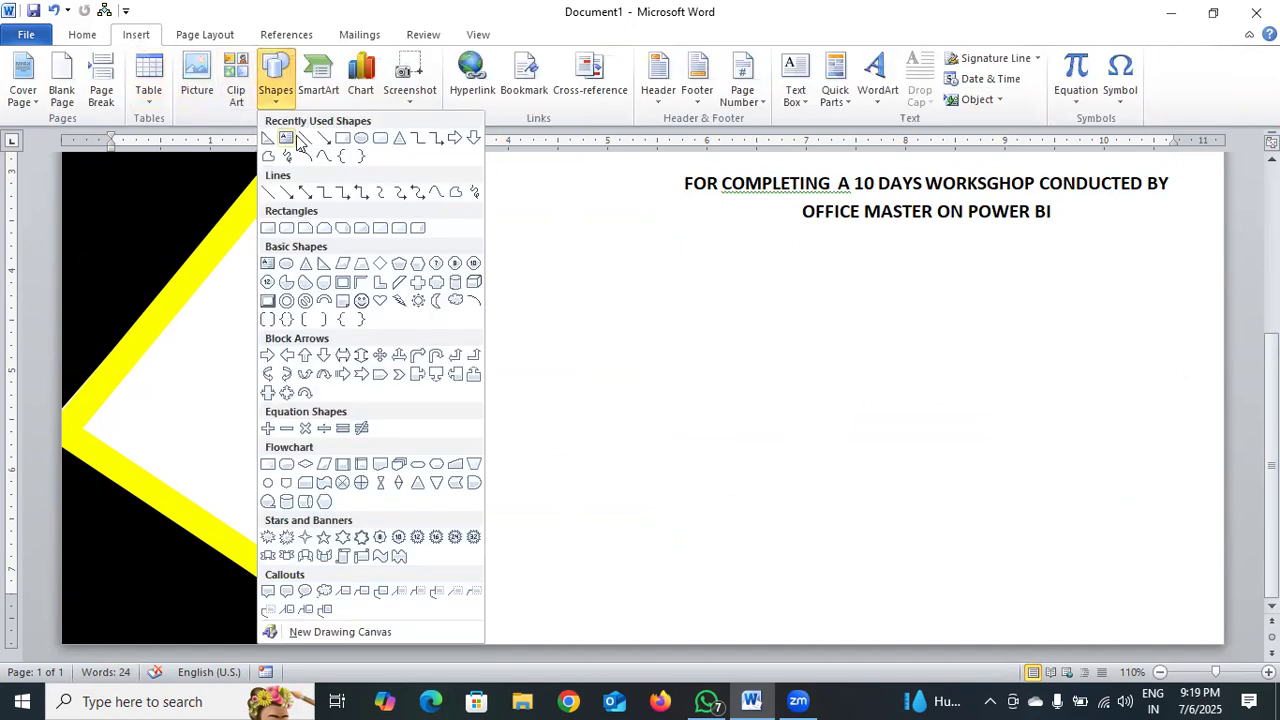
pyautogui.click(346, 138)
pyautogui.moveTo(744, 270); pyautogui.dragTo(1067, 318)
pyautogui.rightClick(942, 295)
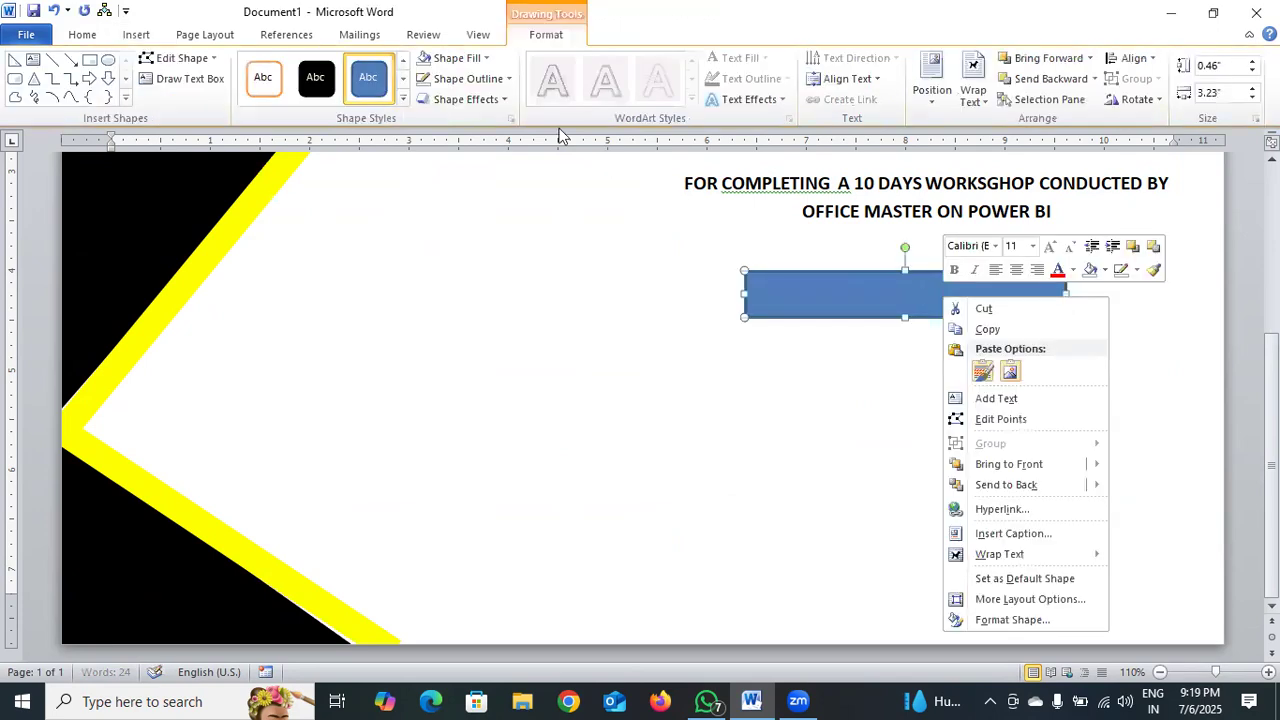
pyautogui.click(487, 62)
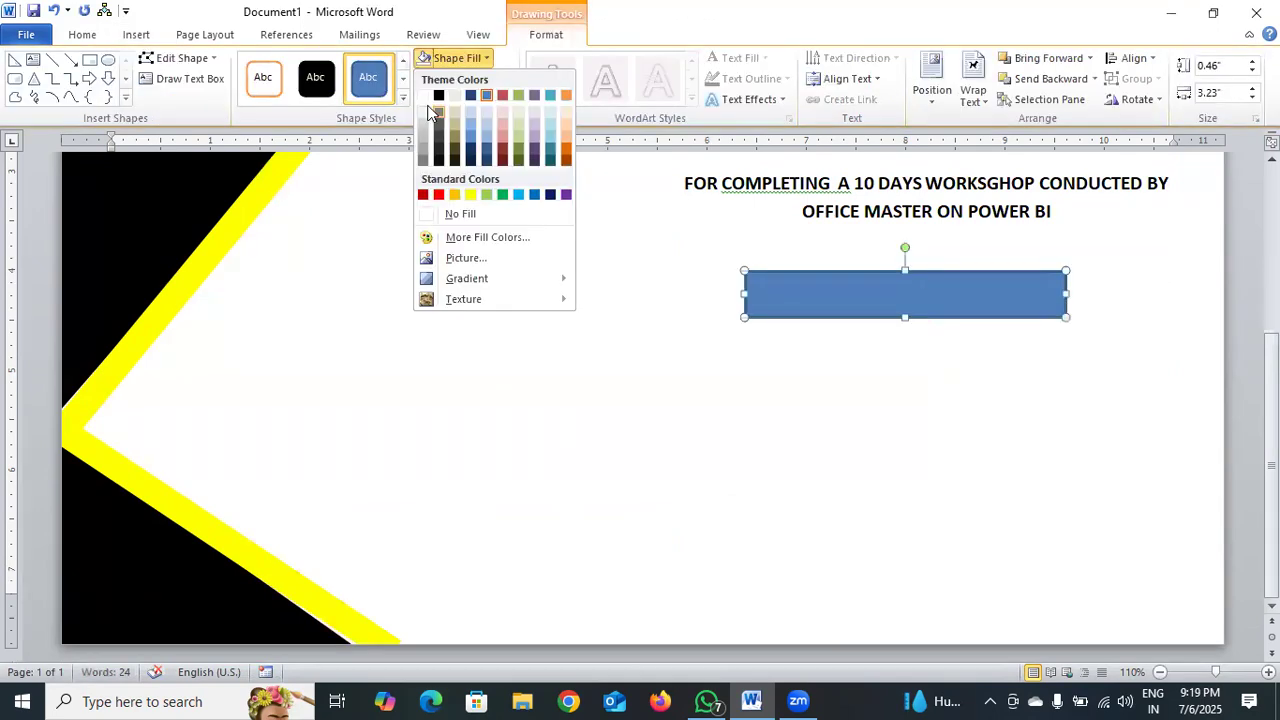
pyautogui.click(463, 113)
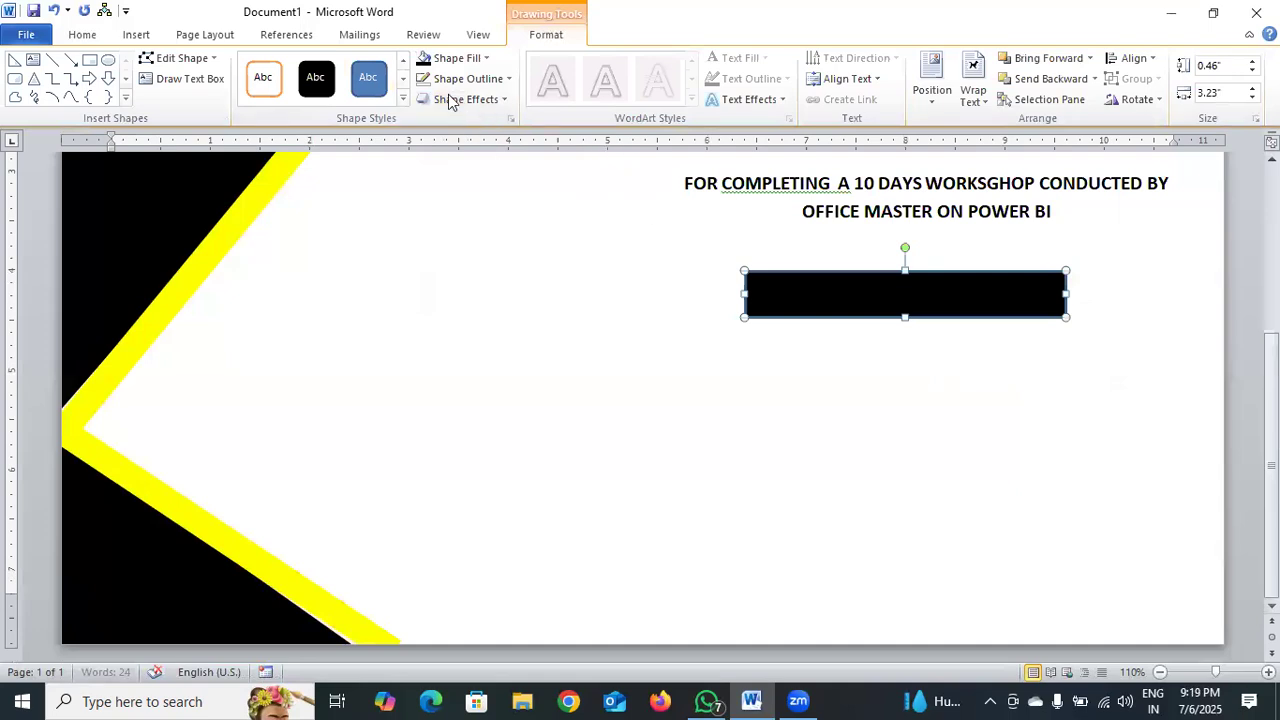
# Add the text "DATE:-" inside the black rectangle.
pyautogui.rightClick(835, 290)
pyautogui.click(890, 393)
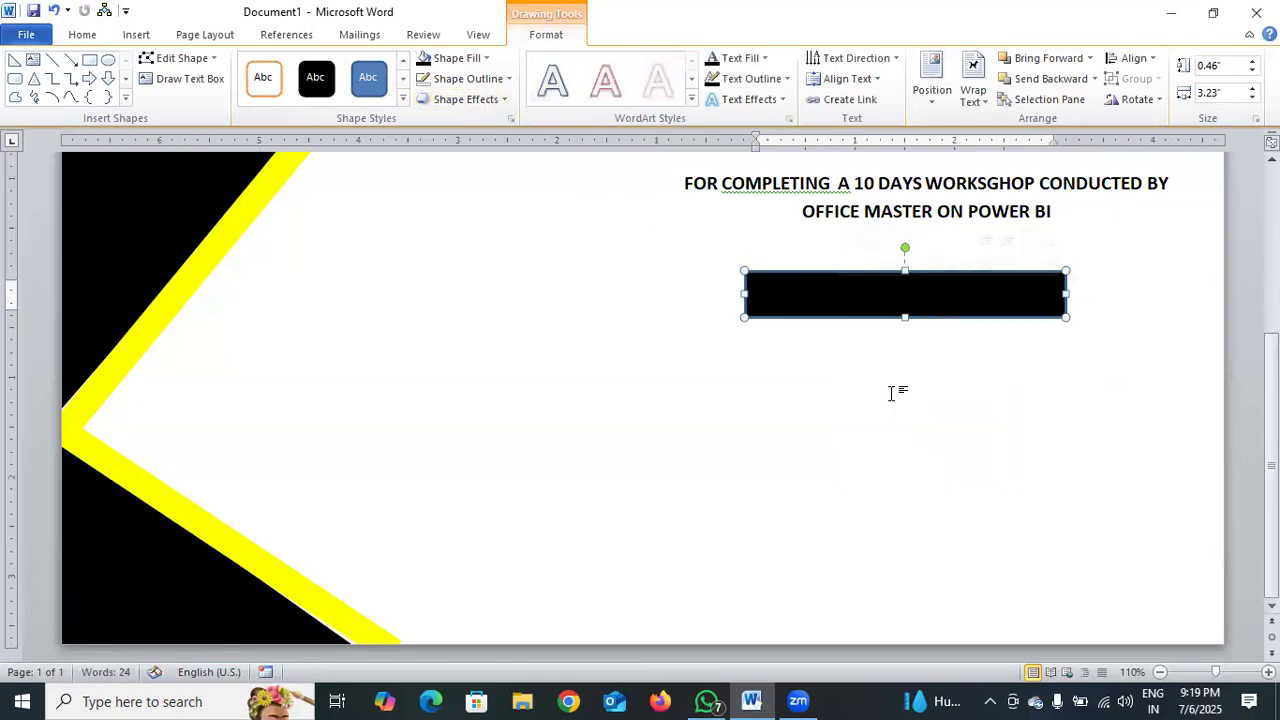
pyautogui.write('DAT')
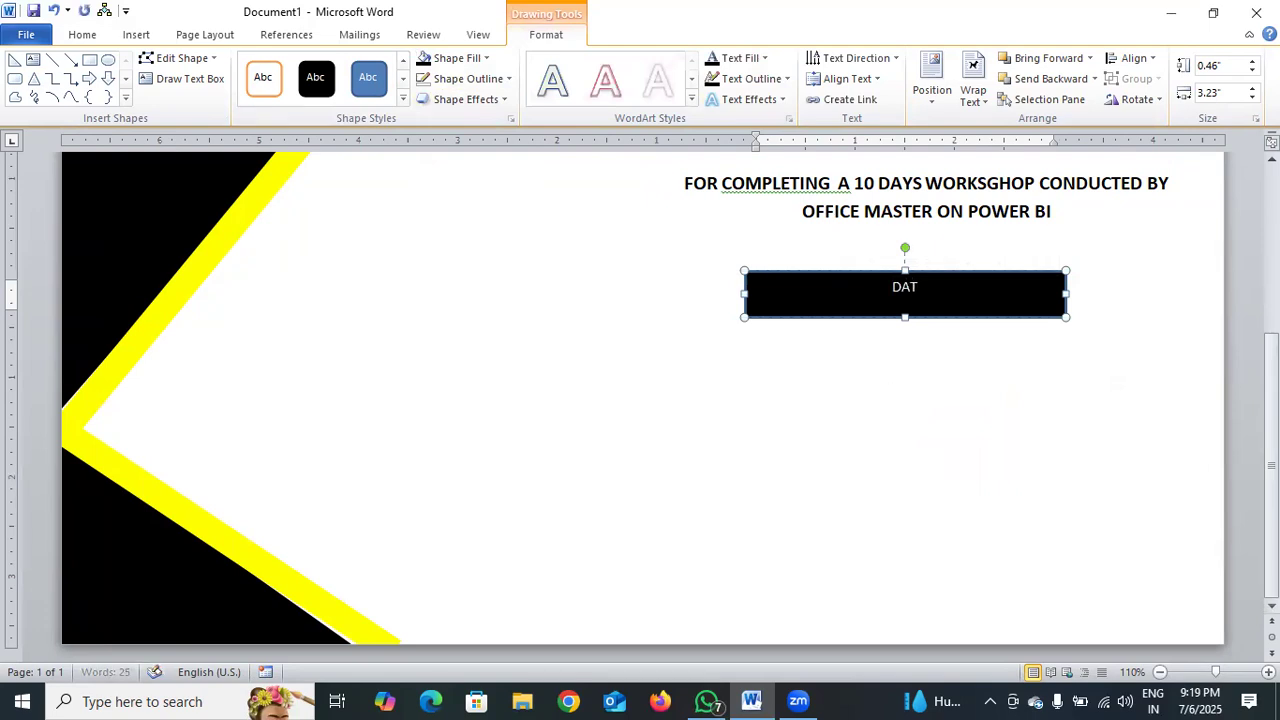
pyautogui.write('E:-')
# Make the DATE label bold, enlarge it to 20 pt and align it left in the black rectangle.
pyautogui.moveTo(884, 287); pyautogui.dragTo(950, 306)
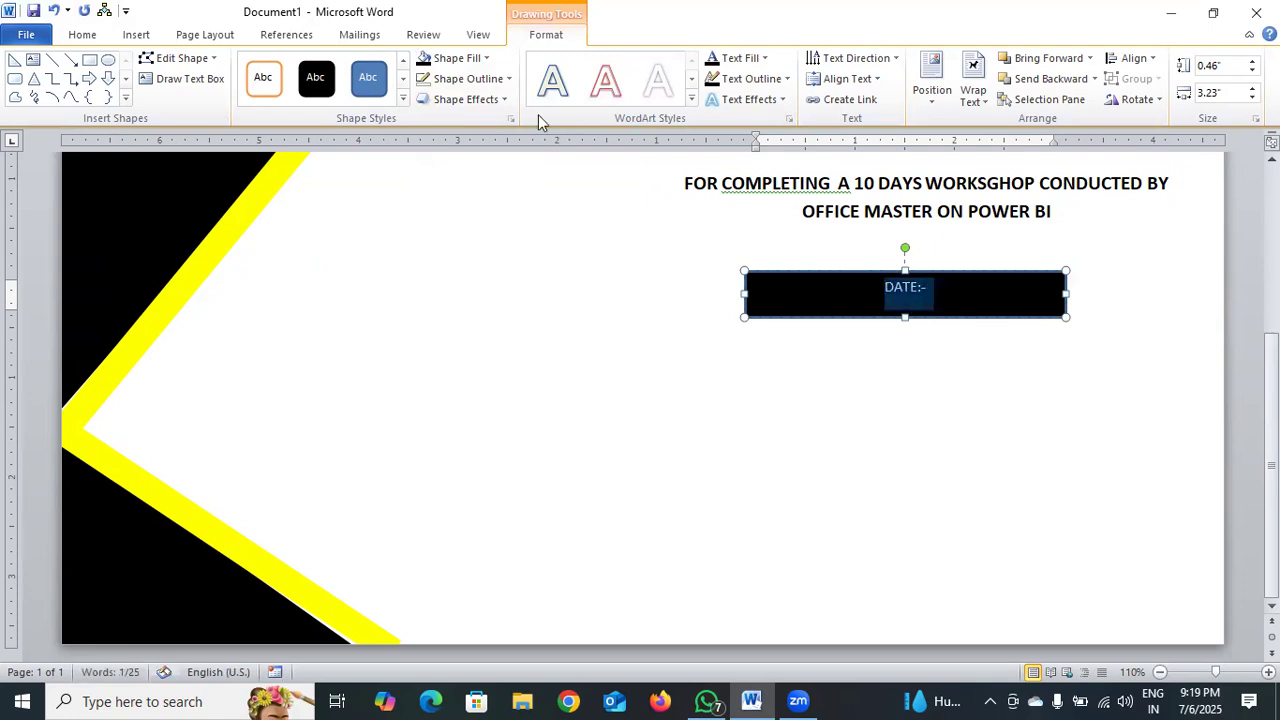
pyautogui.click(67, 36)
pyautogui.click(157, 93)
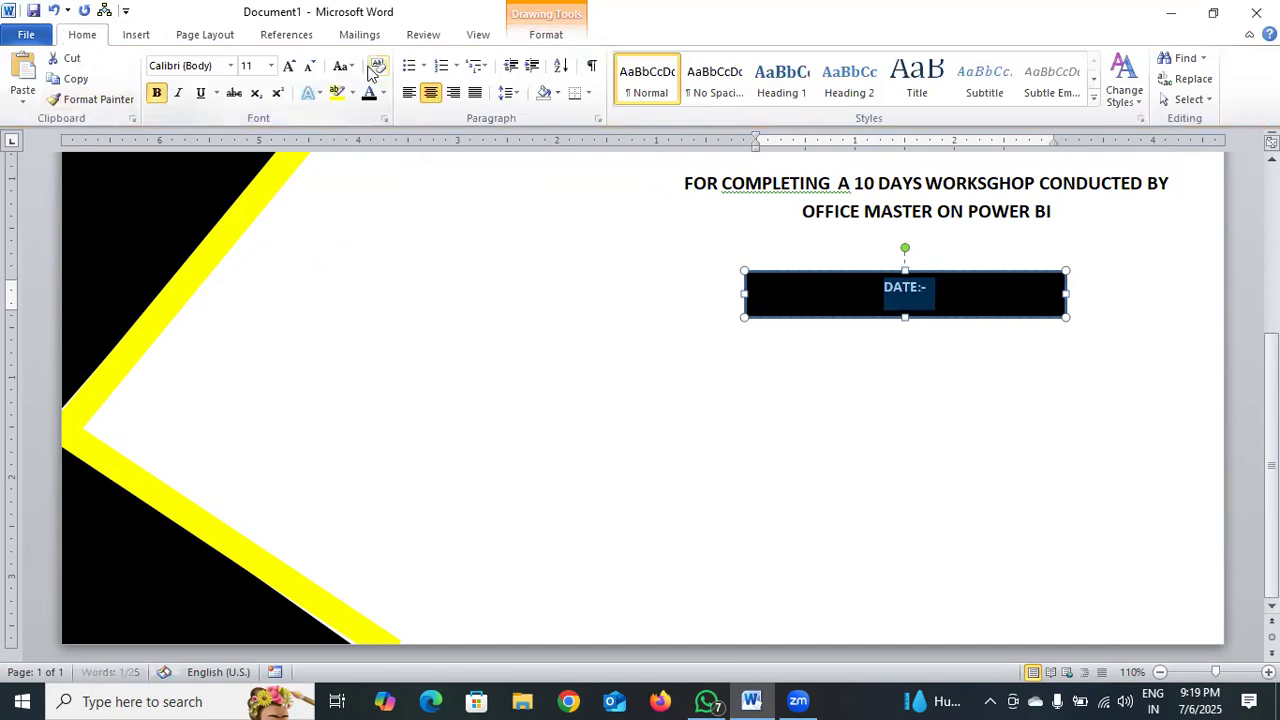
pyautogui.click(290, 66)
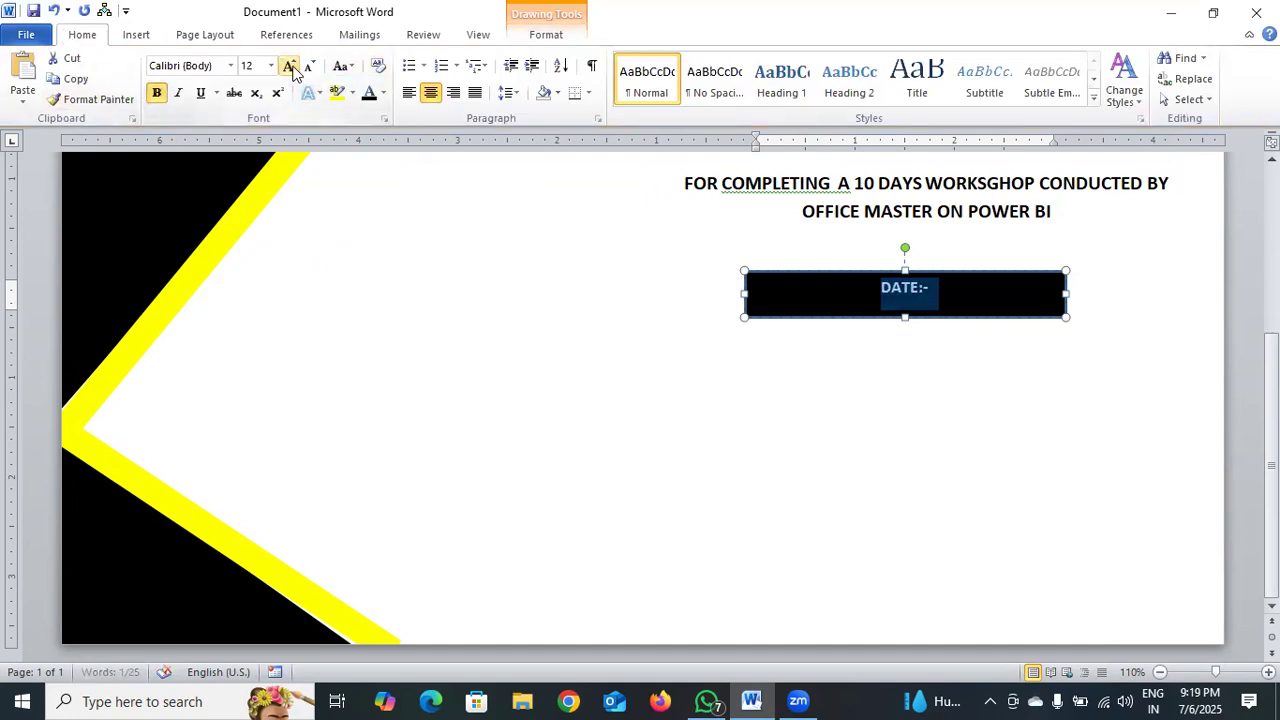
pyautogui.click(290, 66)
pyautogui.click(290, 66)
pyautogui.click(290, 66)
pyautogui.click(290, 66)
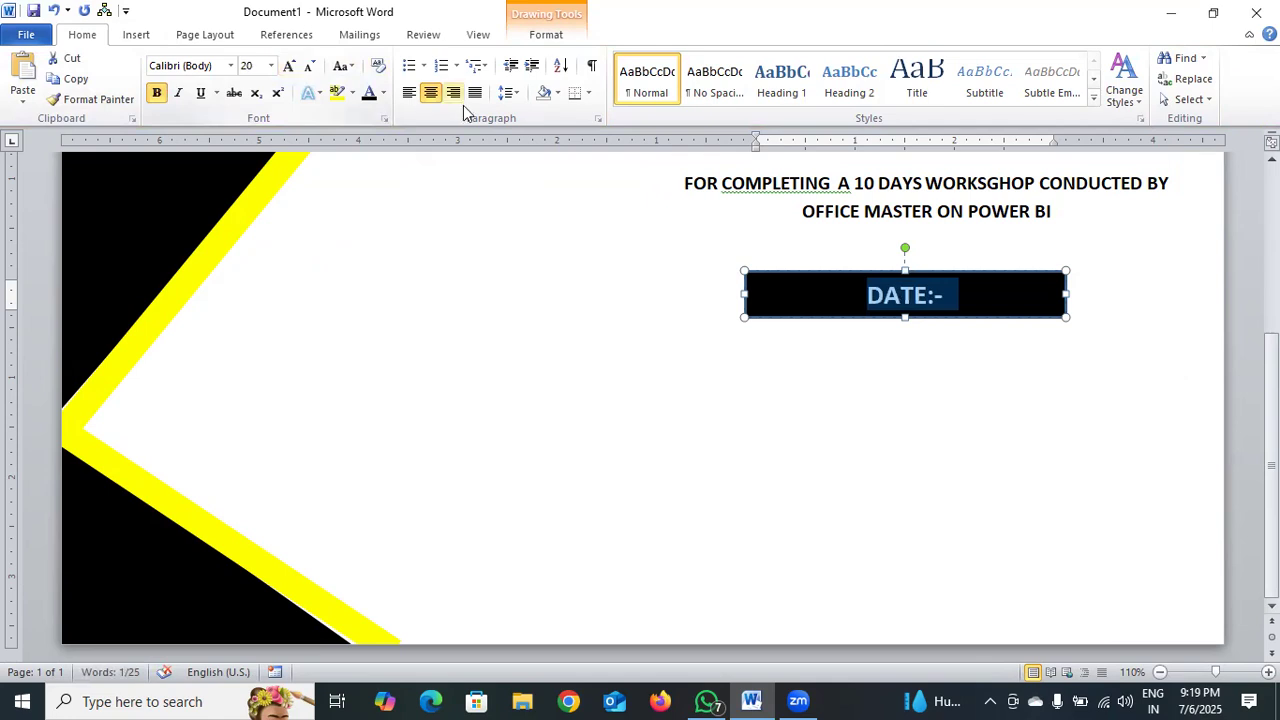
pyautogui.click(409, 92)
pyautogui.scroll(3, 752, 446)
pyautogui.click(808, 417)
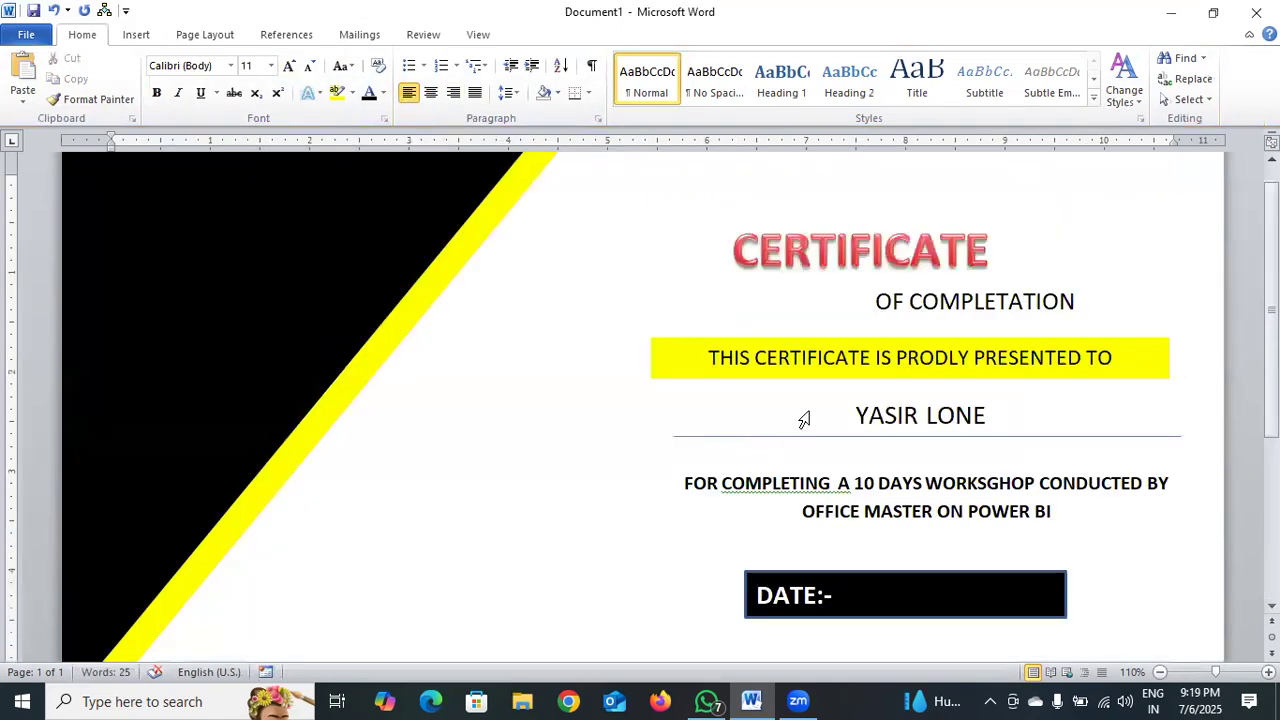
# Change the label in the black rectangle from "DATE:-" to "DATE :".
pyautogui.scroll(-3, 928, 390)
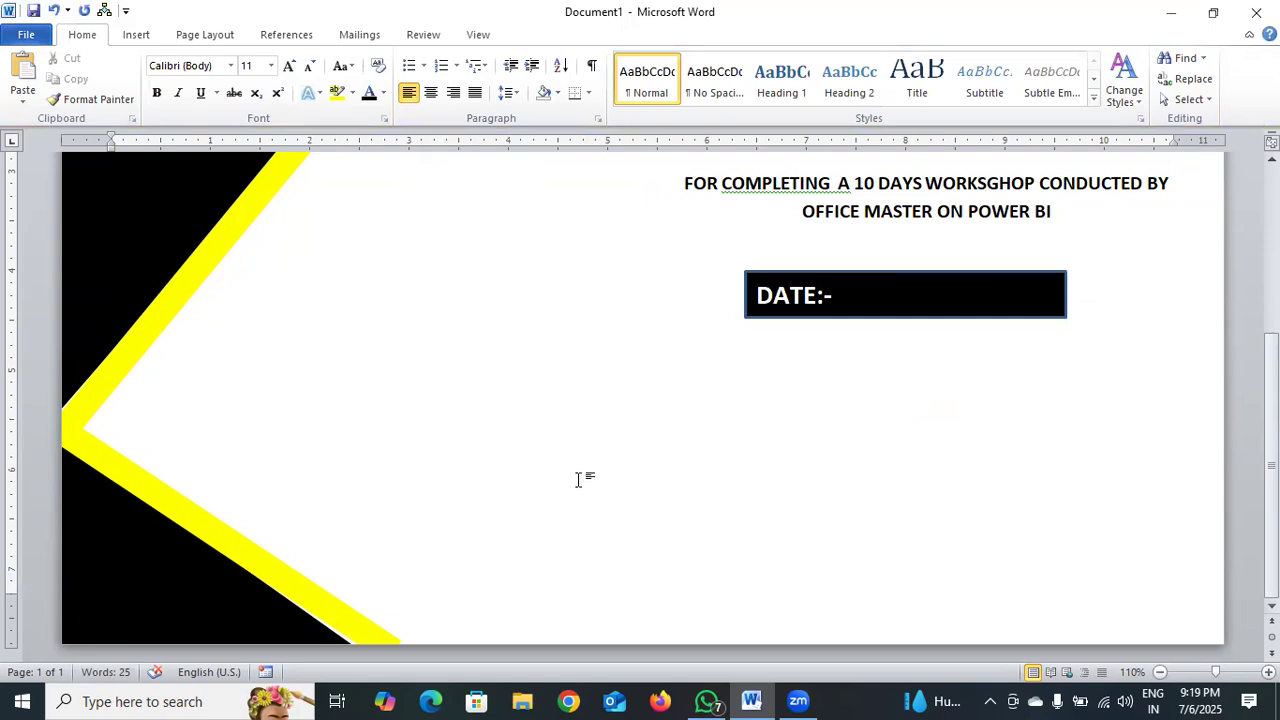
pyautogui.click(843, 300)
pyautogui.press('BackSpace')
pyautogui.press('Left')
pyautogui.write(':')
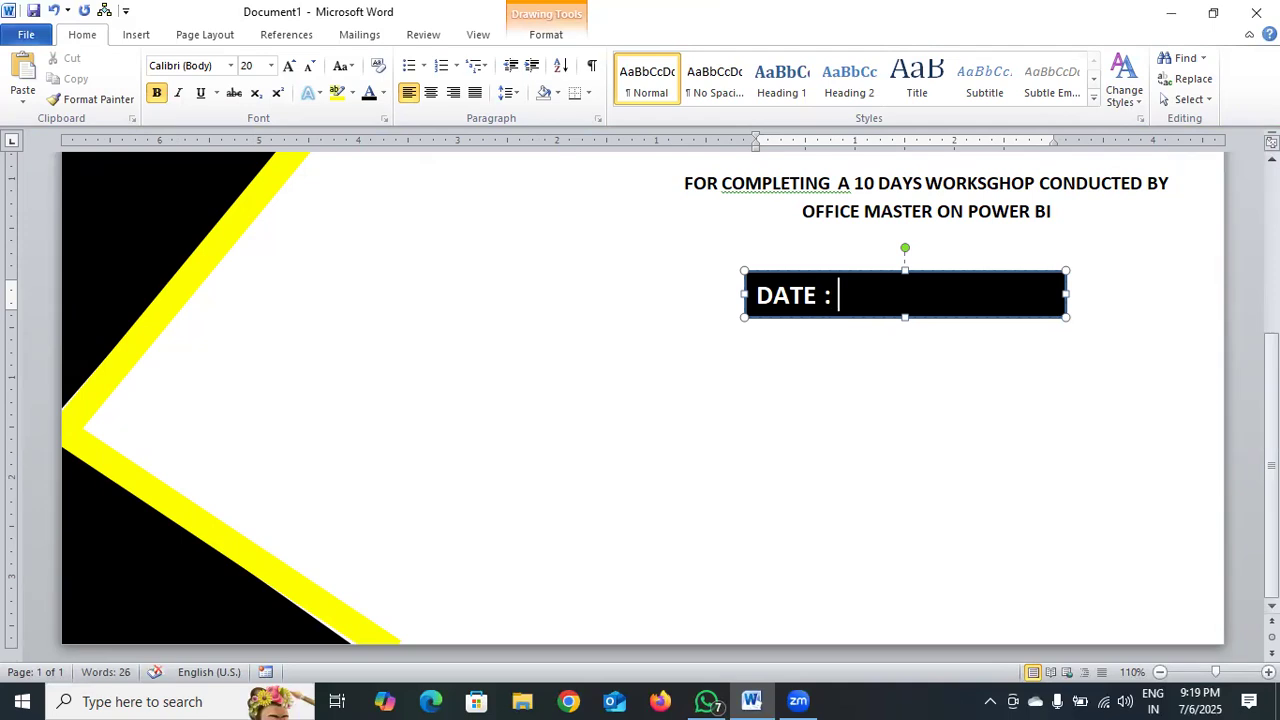
pyautogui.write(' 01')
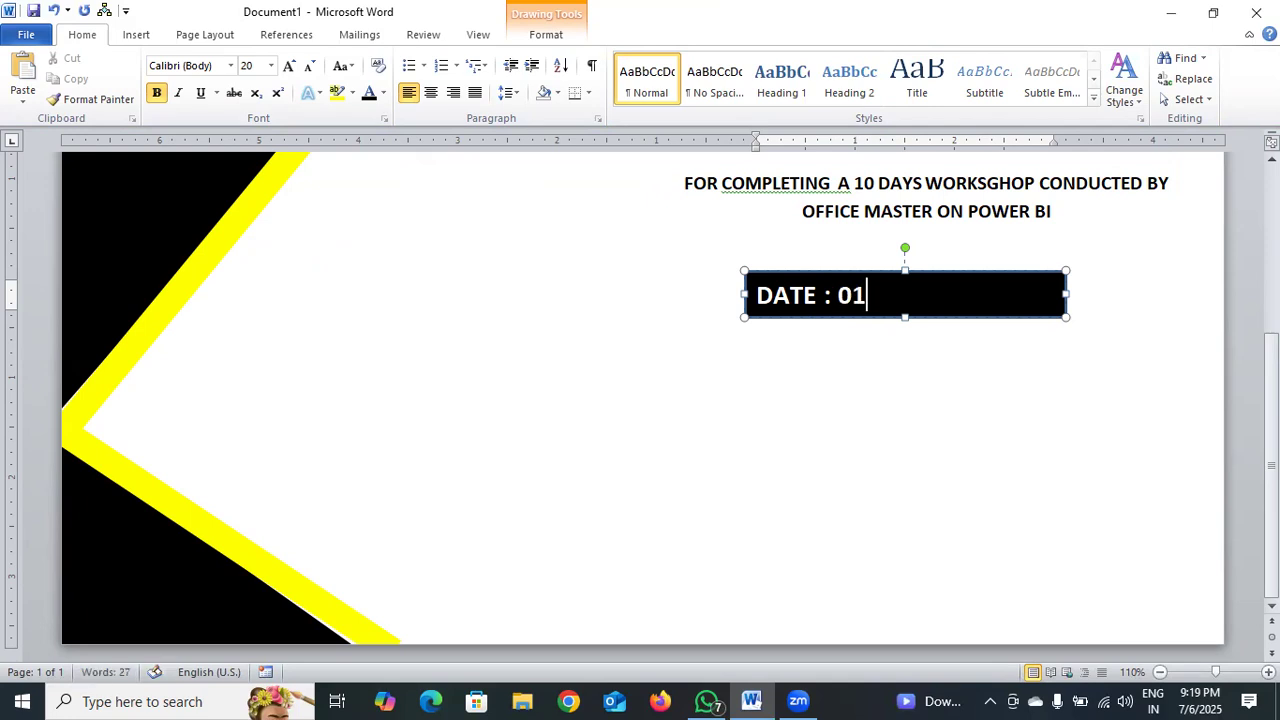
pyautogui.write('/05/25 TO')
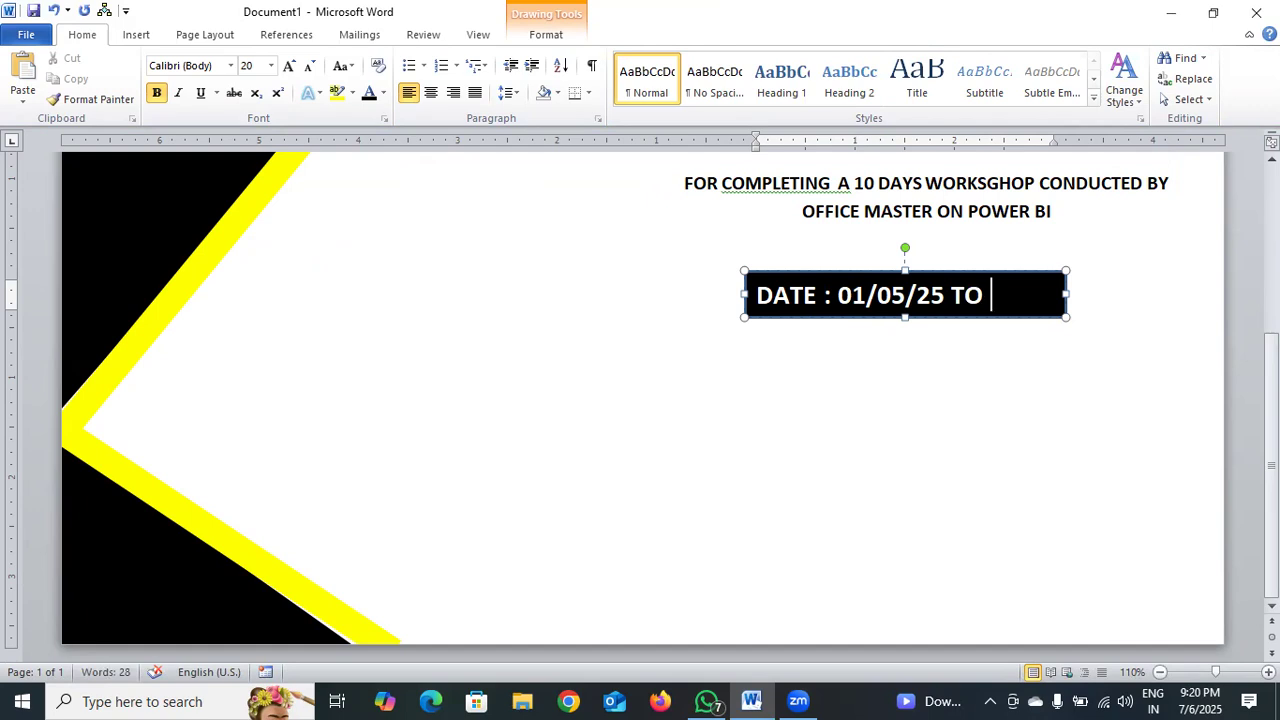
pyautogui.write(' 10/0')
# Enter the workshop period "01/05/25 TO 10/05/25" after the DATE label.
pyautogui.press('BackSpace')
pyautogui.press('BackSpace')
pyautogui.press('BackSpace')
pyautogui.press('BackSpace')
# Widen the black rectangle to fit the date range on one line and reduce its text to 18 pt.
pyautogui.moveTo(1066, 294); pyautogui.dragTo(782, 313)
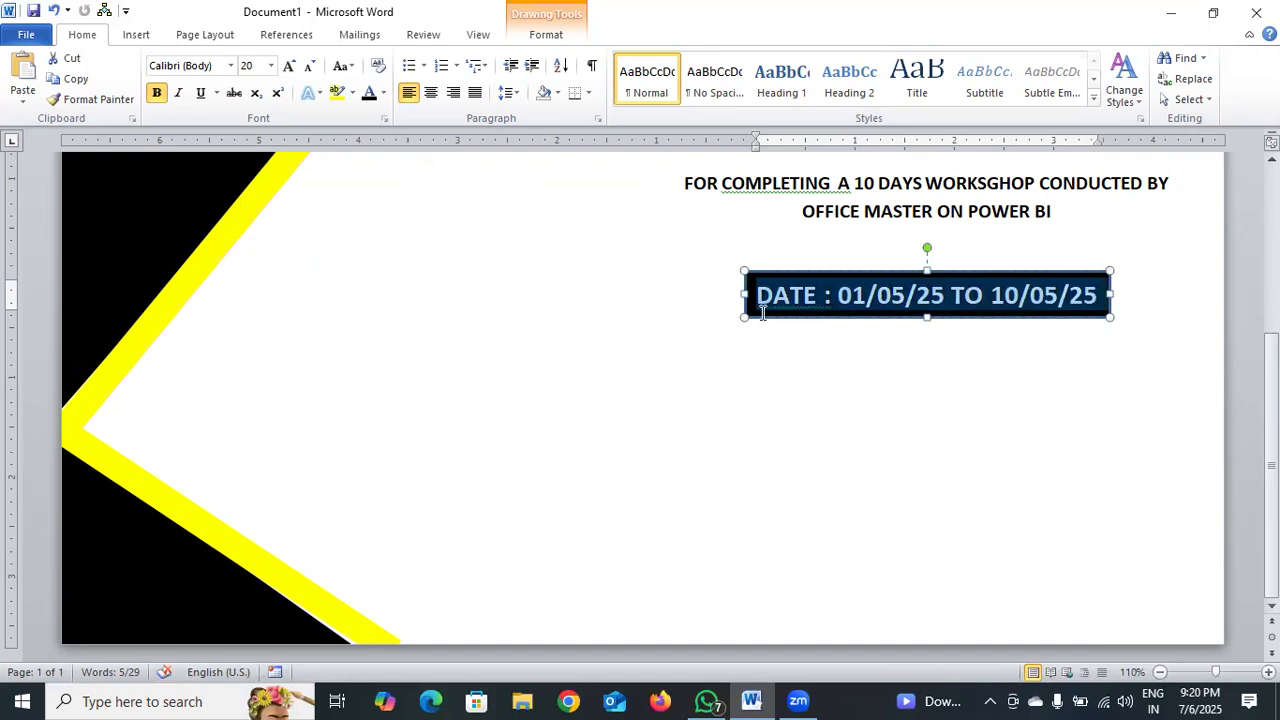
pyautogui.click(307, 71)
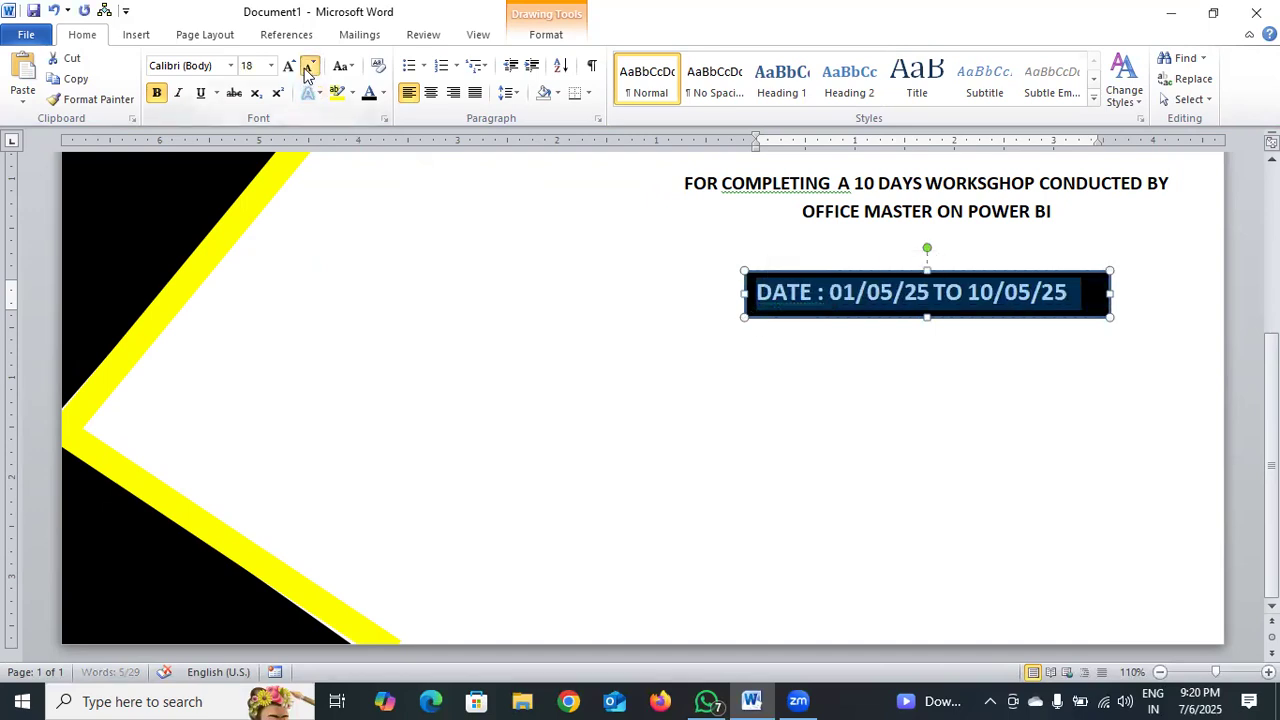
# Reduce the date range text to 16 pt and narrow the black rectangle to fit it closely.
pyautogui.click(307, 71)
pyautogui.click(924, 311)
pyautogui.moveTo(924, 311); pyautogui.dragTo(928, 305)
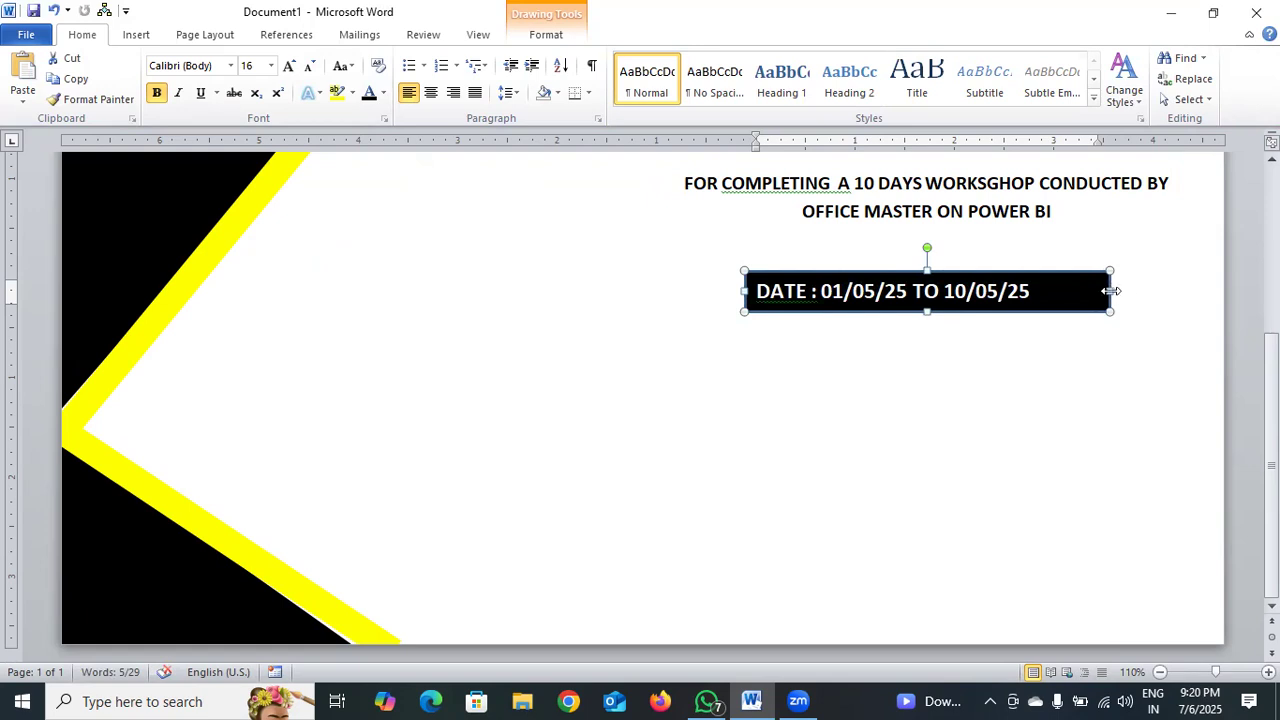
pyautogui.moveTo(1111, 291); pyautogui.dragTo(1043, 294)
pyautogui.click(1023, 412)
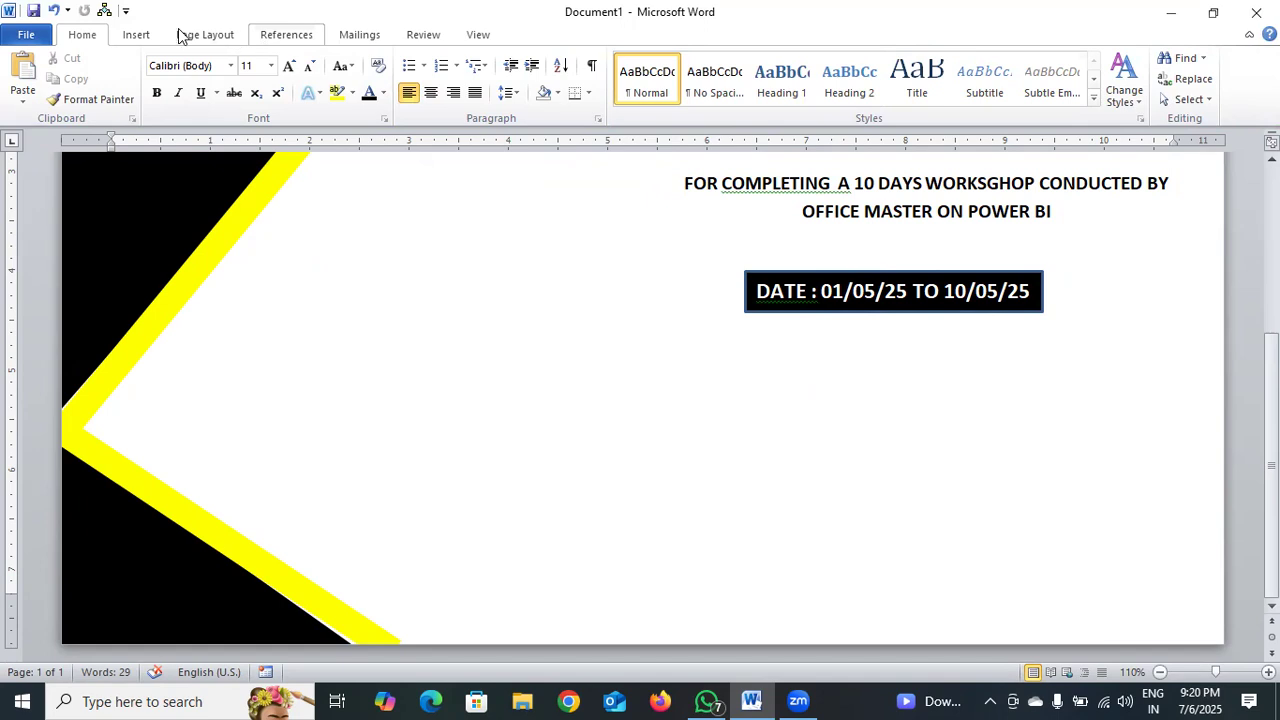
# Draw a rectangle about 1.78" wide and 0.8" high below and to the left of the date bar, and make it ready for text.
pyautogui.click(137, 35)
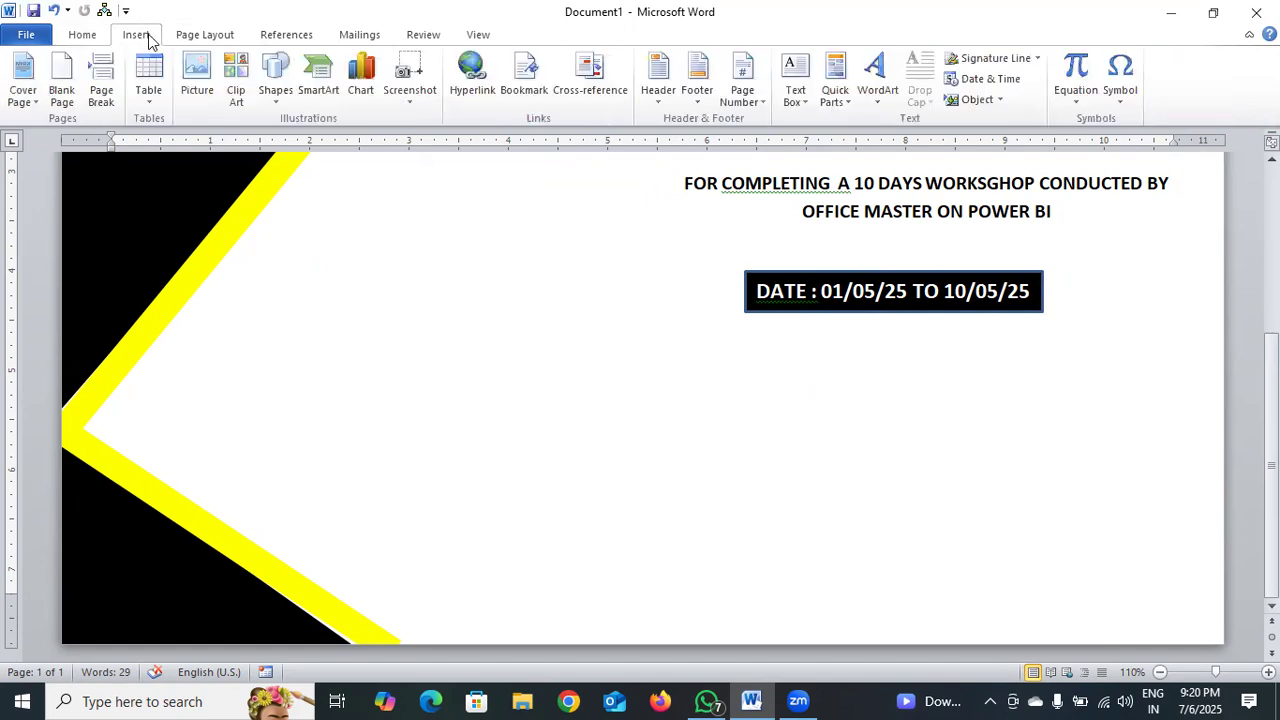
pyautogui.click(274, 100)
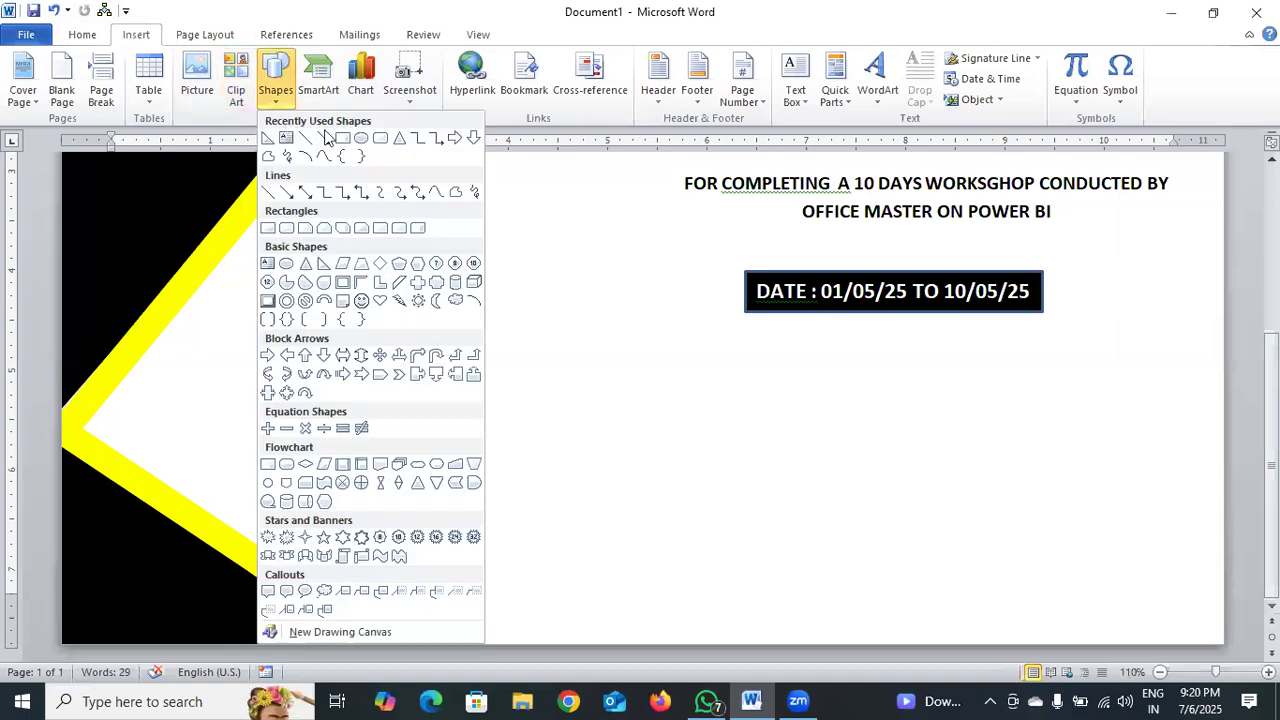
pyautogui.click(348, 141)
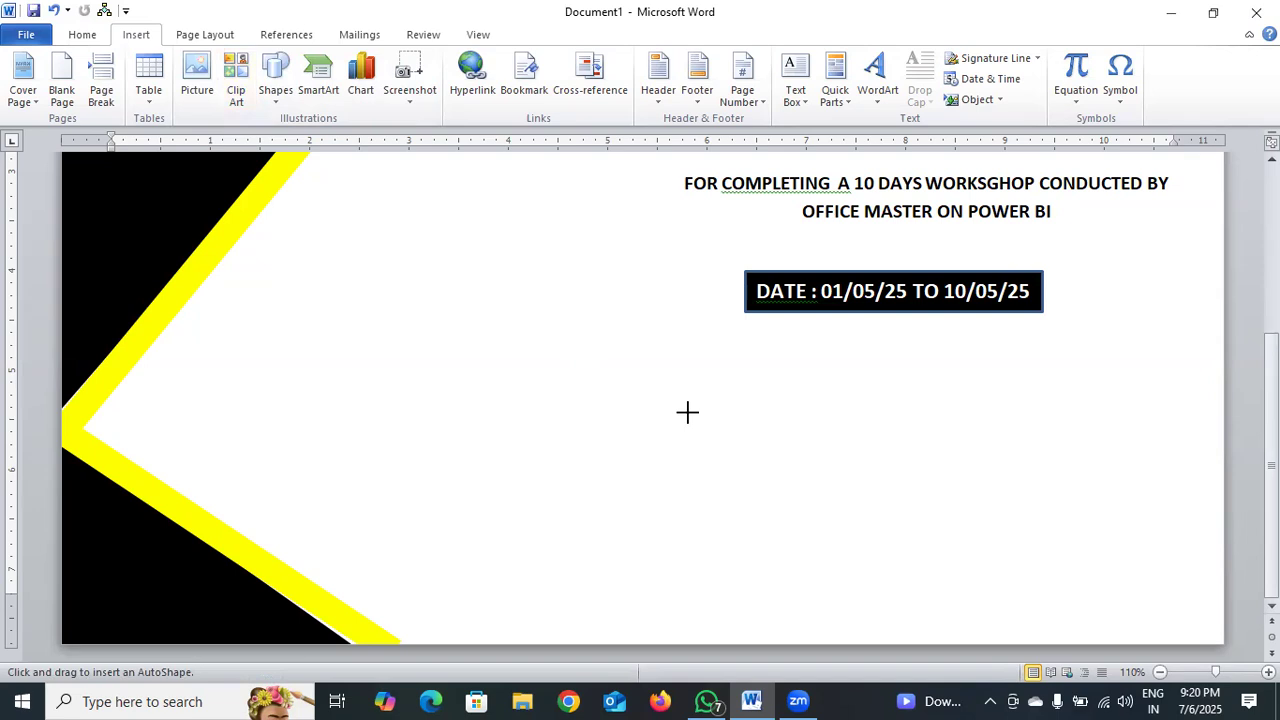
pyautogui.moveTo(597, 437); pyautogui.dragTo(777, 517)
pyautogui.rightClick(700, 494)
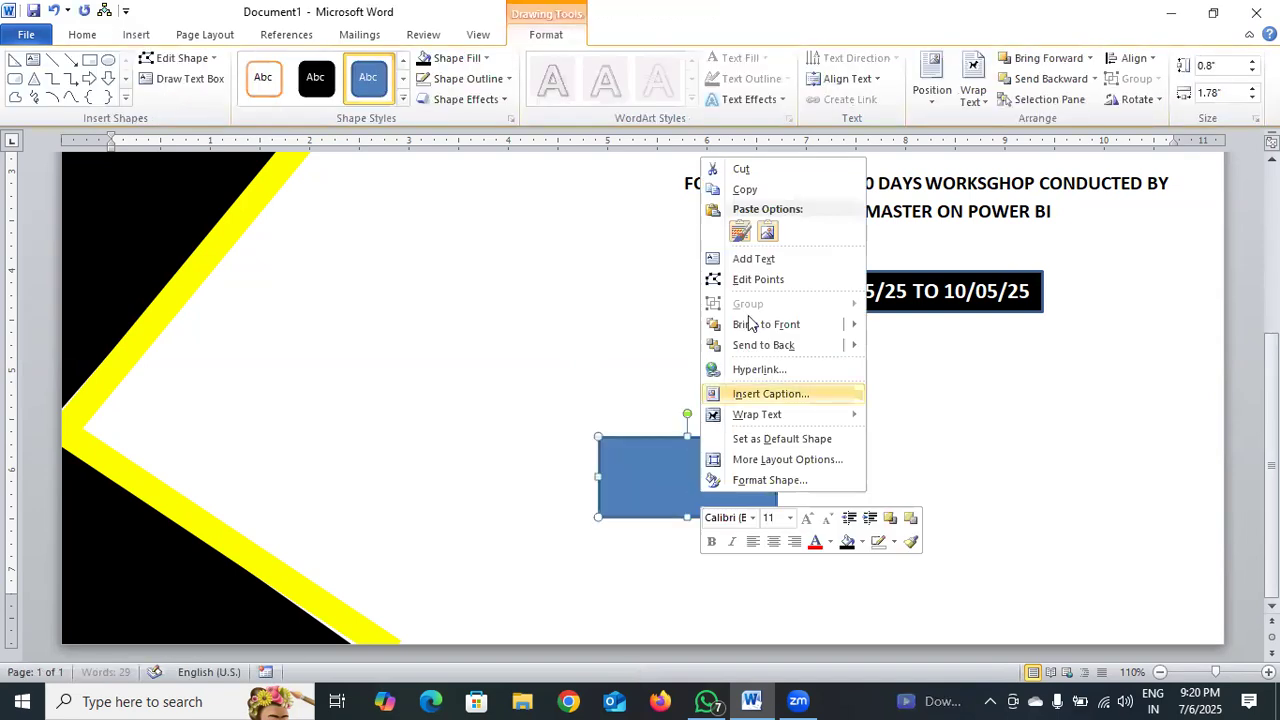
pyautogui.click(755, 258)
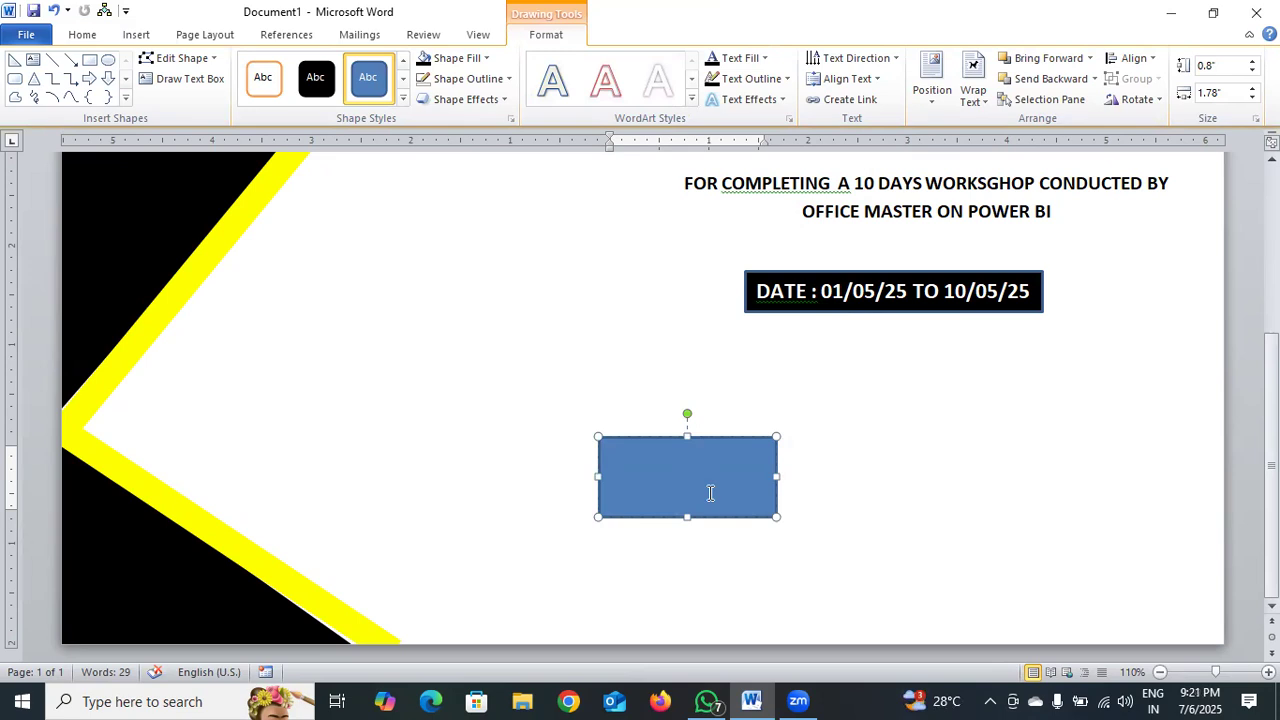
# Enter the signatory's full name in the blue rectangle with "CO-FOUNDER" on the line below.
pyautogui.press('Return')
pyautogui.write('CO-FOUNDER')
# Duplicate the signatory box straight across to the right side of the certificate and change the copy's title to "INSTRUCTOR".
pyautogui.click(744, 516)
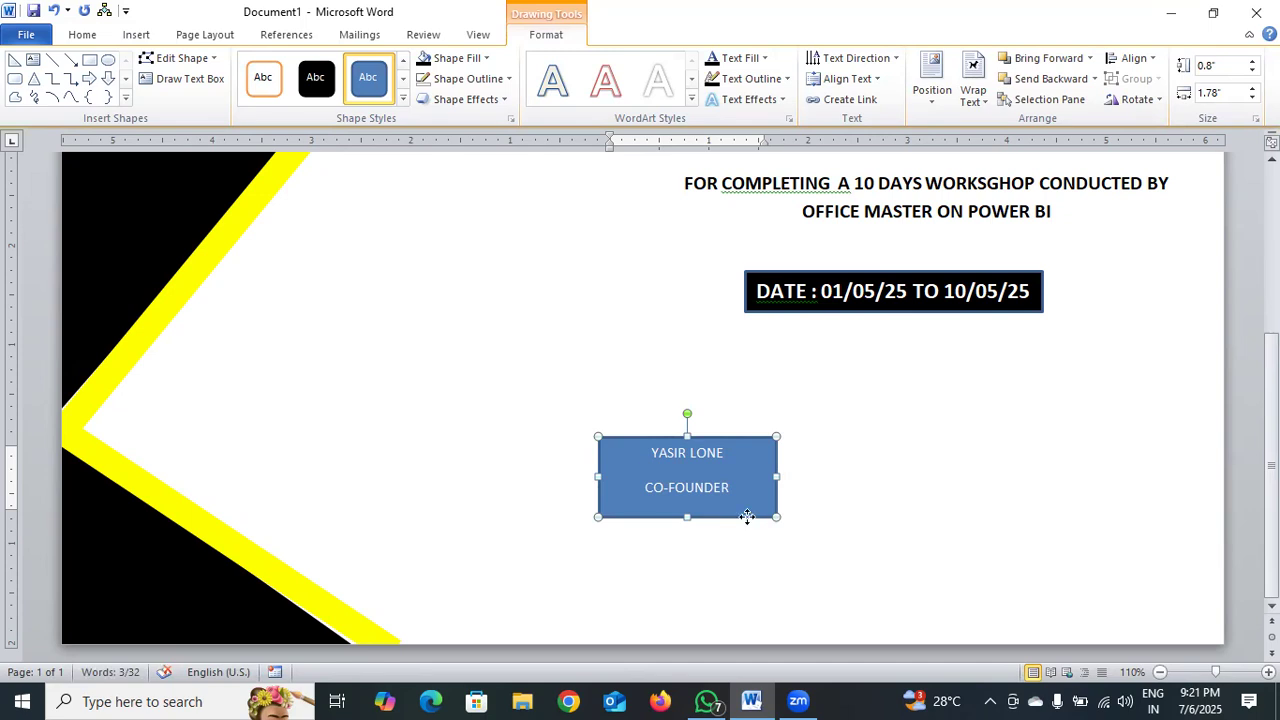
pyautogui.moveTo(755, 516); pyautogui.dragTo(1137, 515)
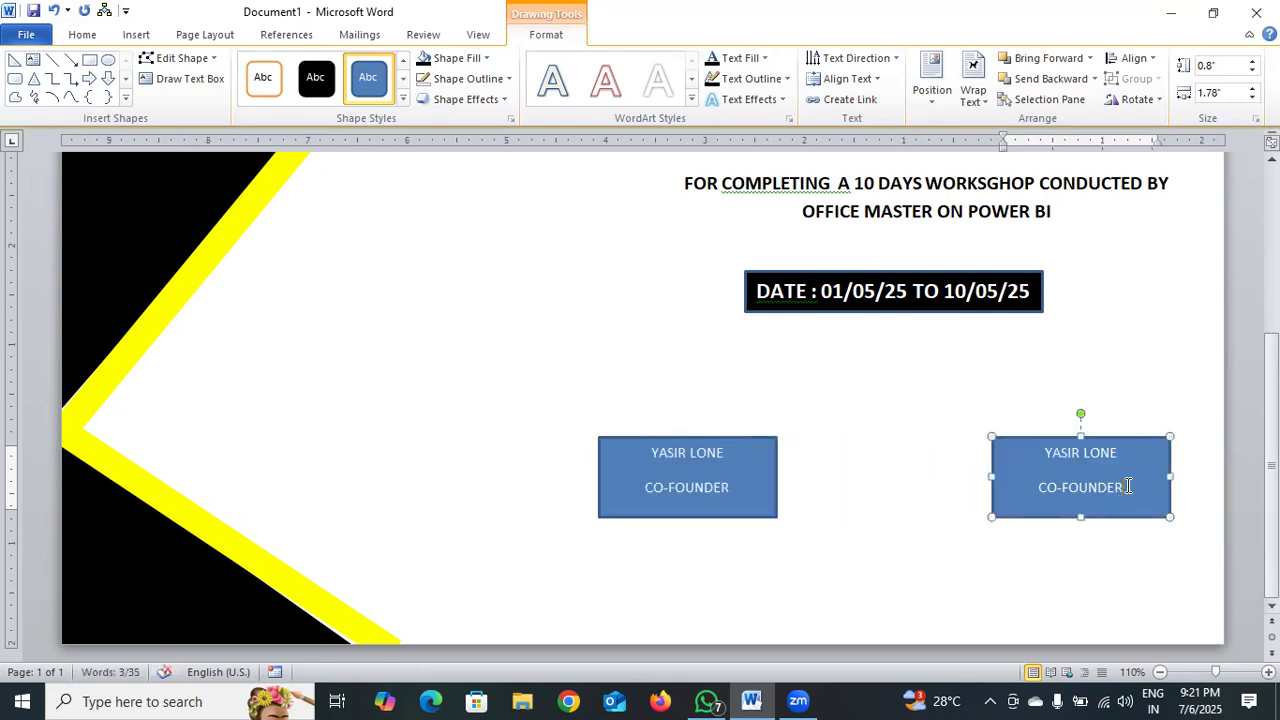
pyautogui.click(1128, 486)
pyautogui.press('BackSpace')
pyautogui.press('BackSpace')
pyautogui.press('BackSpace')
pyautogui.press('BackSpace')
pyautogui.press('BackSpace')
pyautogui.press('BackSpace')
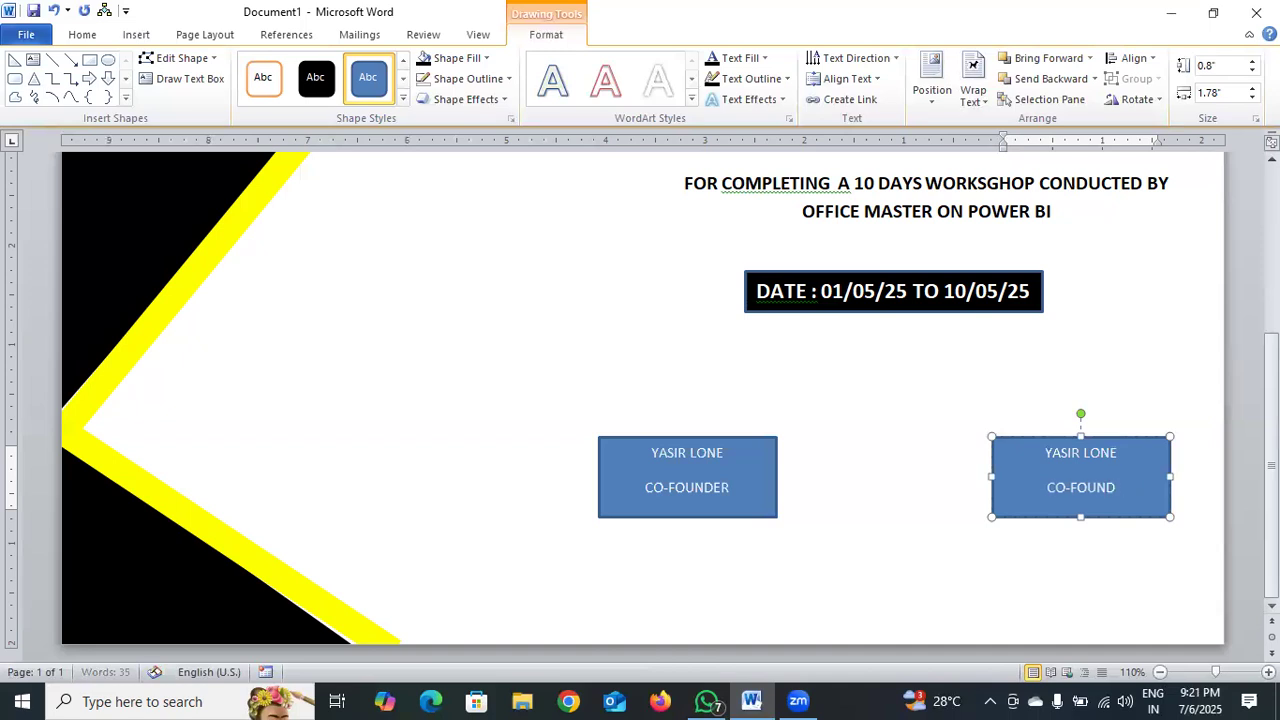
pyautogui.press('BackSpace')
pyautogui.press('BackSpace')
pyautogui.press('BackSpace')
pyautogui.press('BackSpace')
pyautogui.write('INSTRUC')
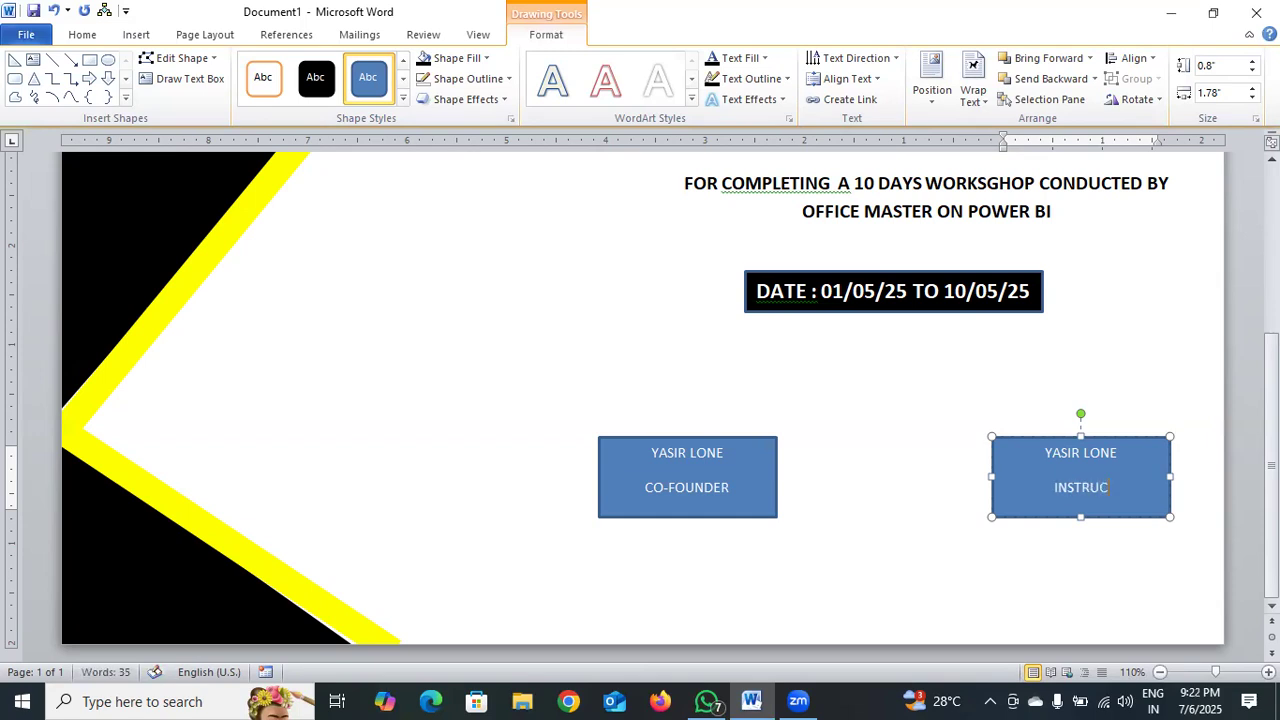
pyautogui.write('TOR')
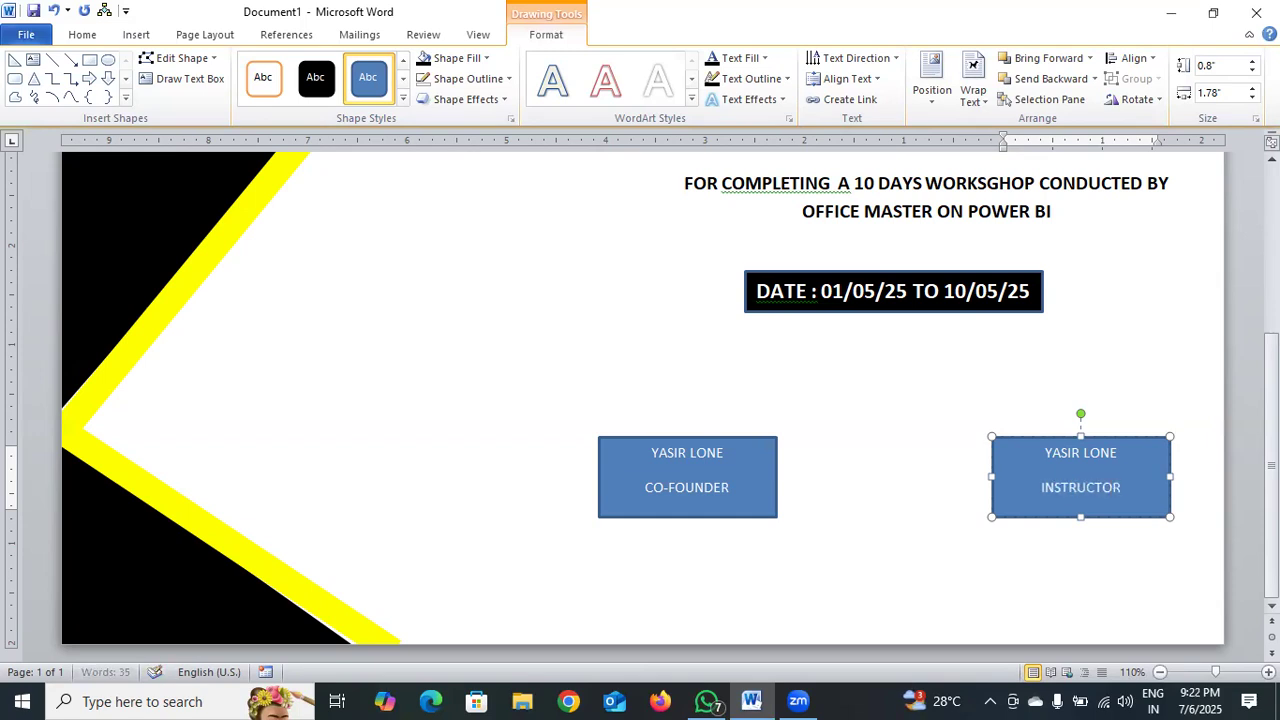
# Make the signatory's name in the CO-FOUNDER box bold and 18 pt.
pyautogui.moveTo(654, 458); pyautogui.dragTo(731, 458)
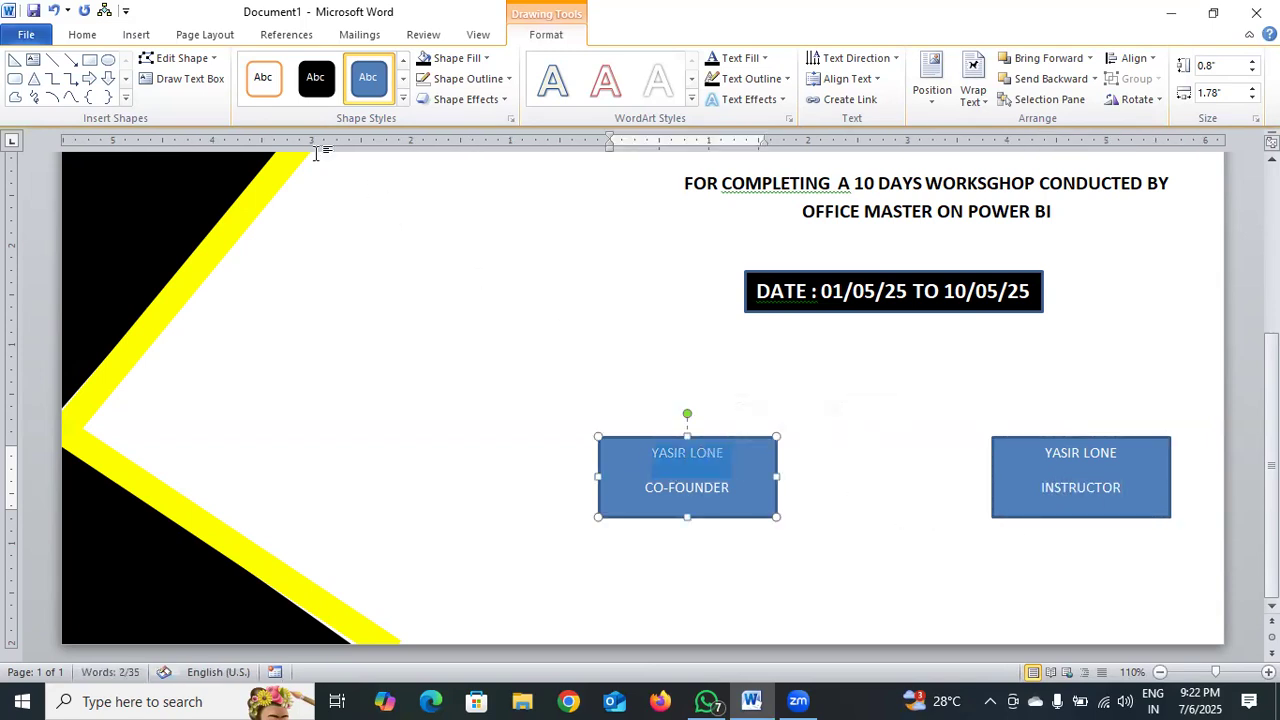
pyautogui.click(84, 35)
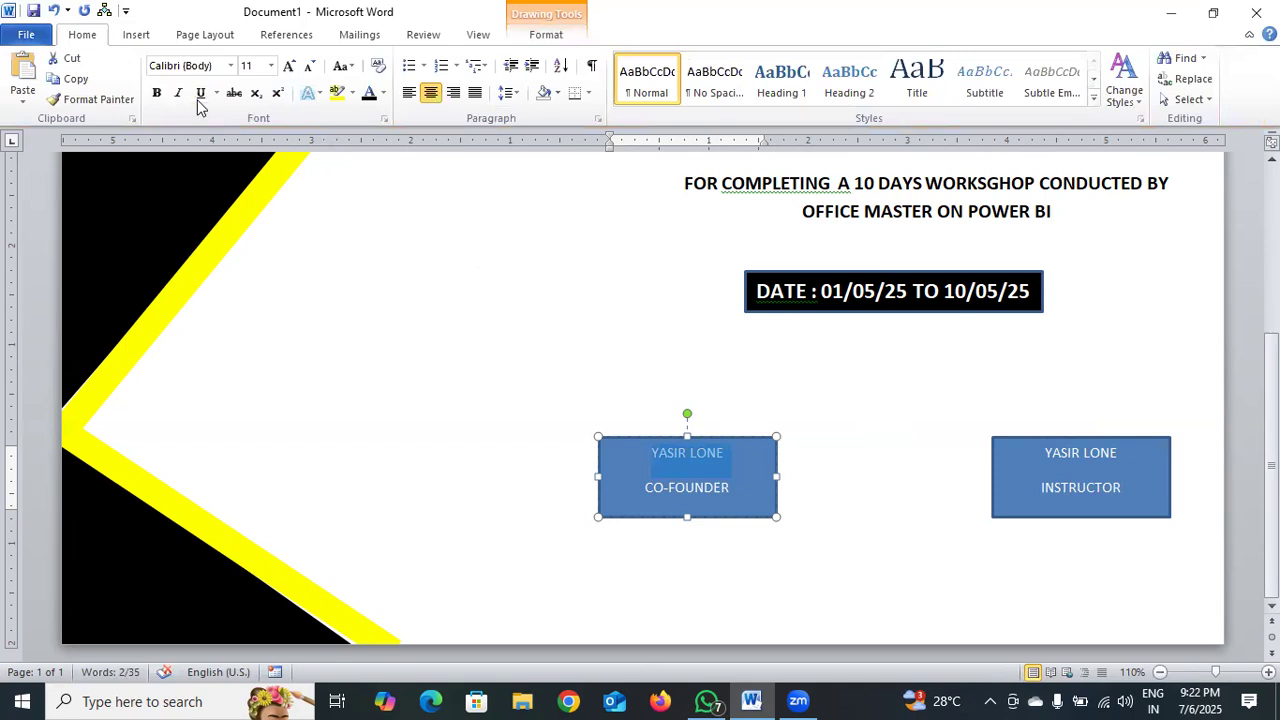
pyautogui.click(157, 94)
pyautogui.click(287, 68)
pyautogui.click(287, 68)
pyautogui.click(287, 68)
pyautogui.click(287, 68)
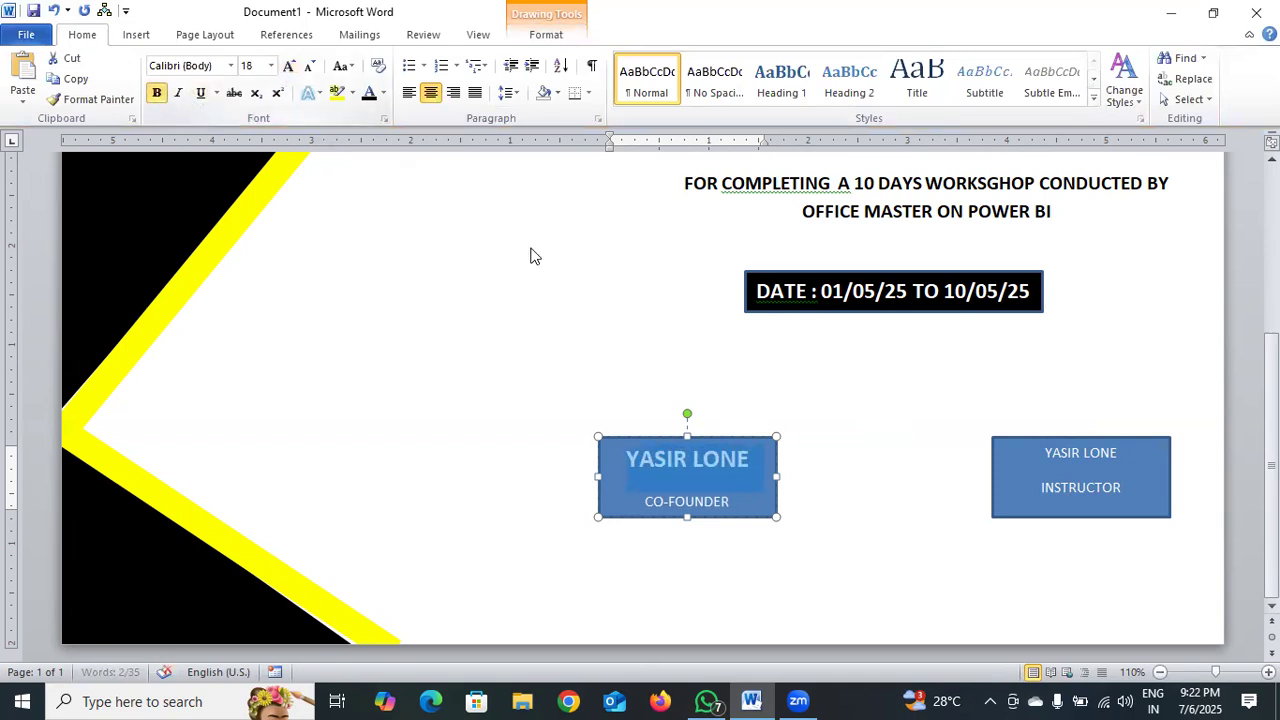
# Enlarge the signatory's name in the INSTRUCTOR box to 18 pt and make it bold.
pyautogui.moveTo(1047, 453); pyautogui.dragTo(1132, 450)
pyautogui.click(288, 68)
pyautogui.click(288, 68)
pyautogui.click(288, 68)
pyautogui.click(288, 68)
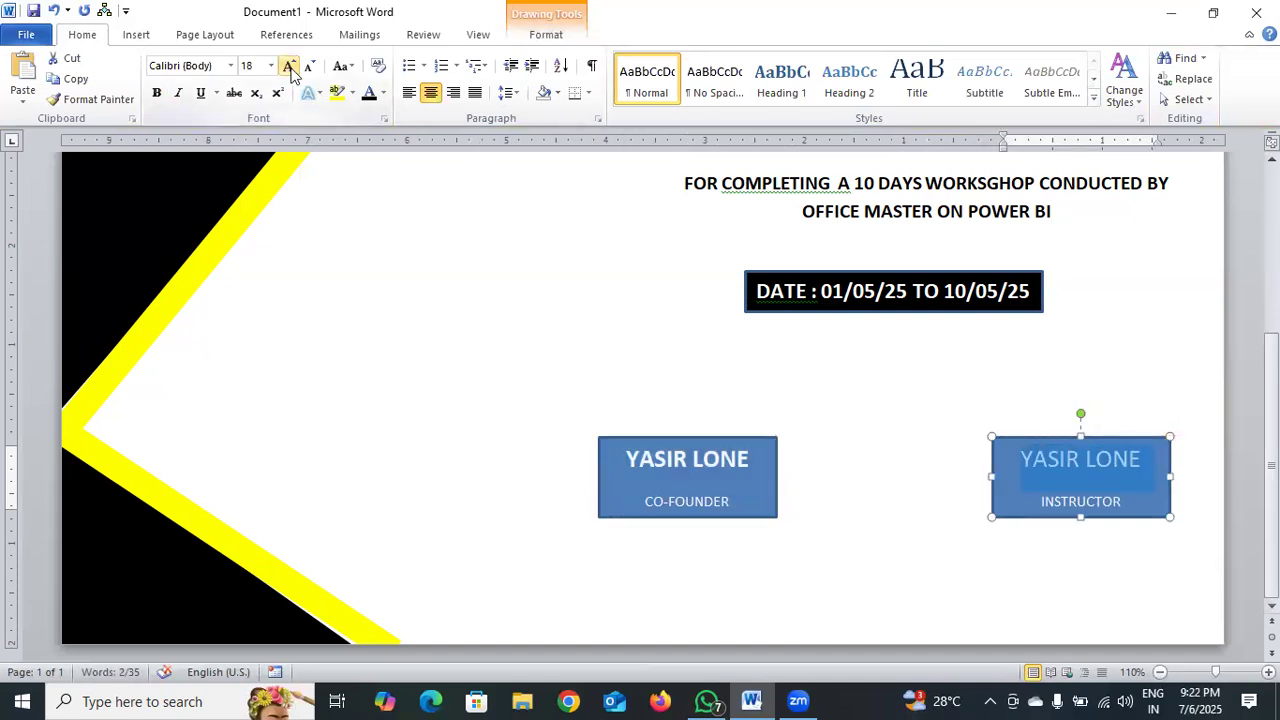
pyautogui.click(156, 92)
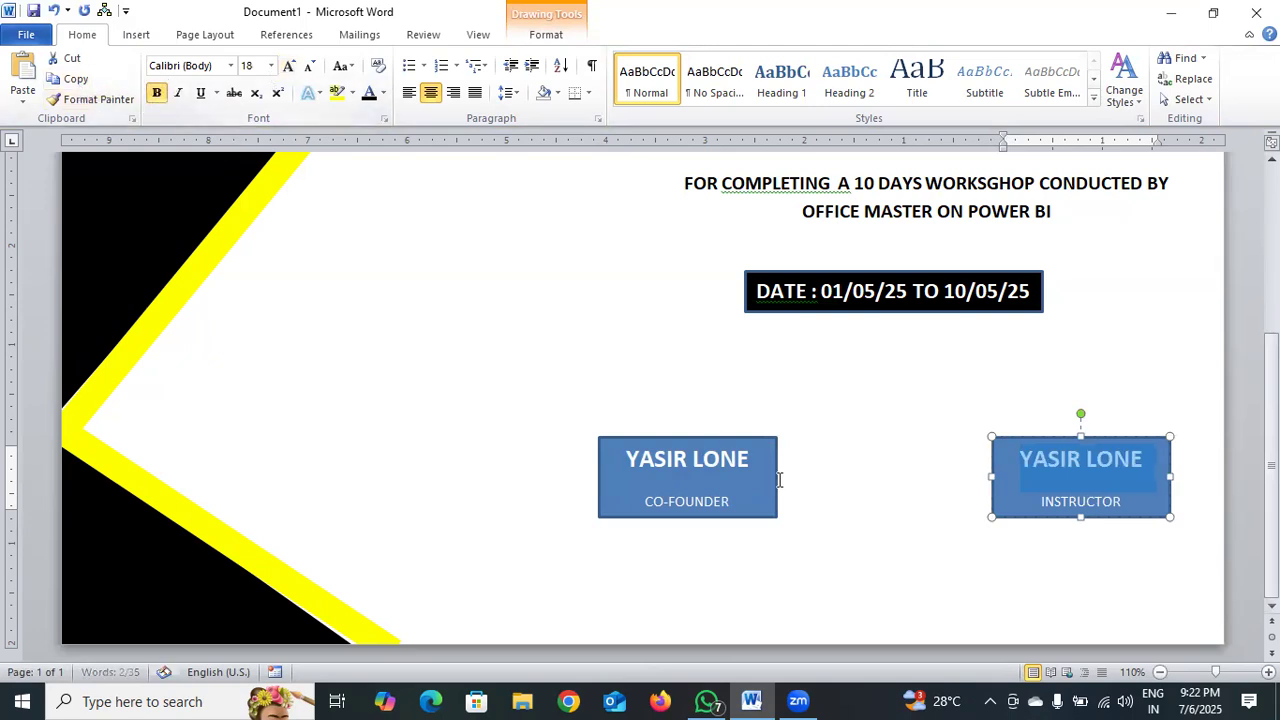
# Remove the fill and outline from the INSTRUCTOR box and color its signatory name black.
pyautogui.click(555, 36)
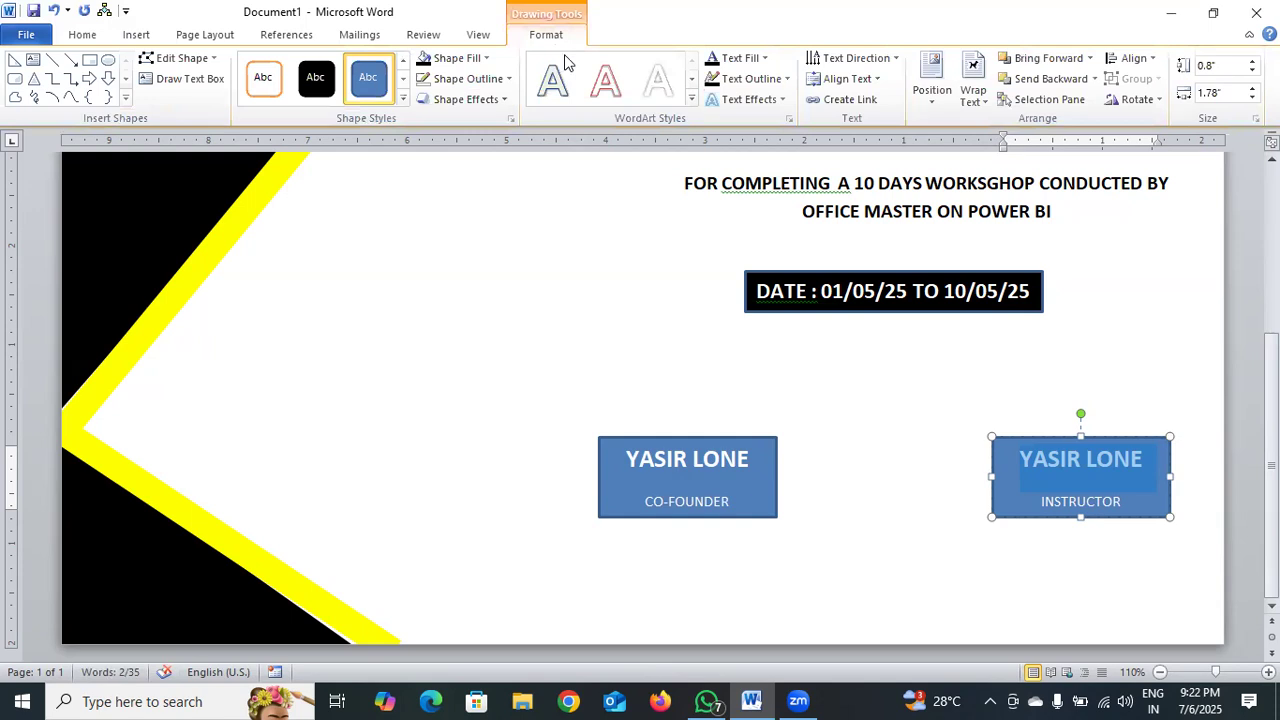
pyautogui.click(470, 58)
pyautogui.click(506, 216)
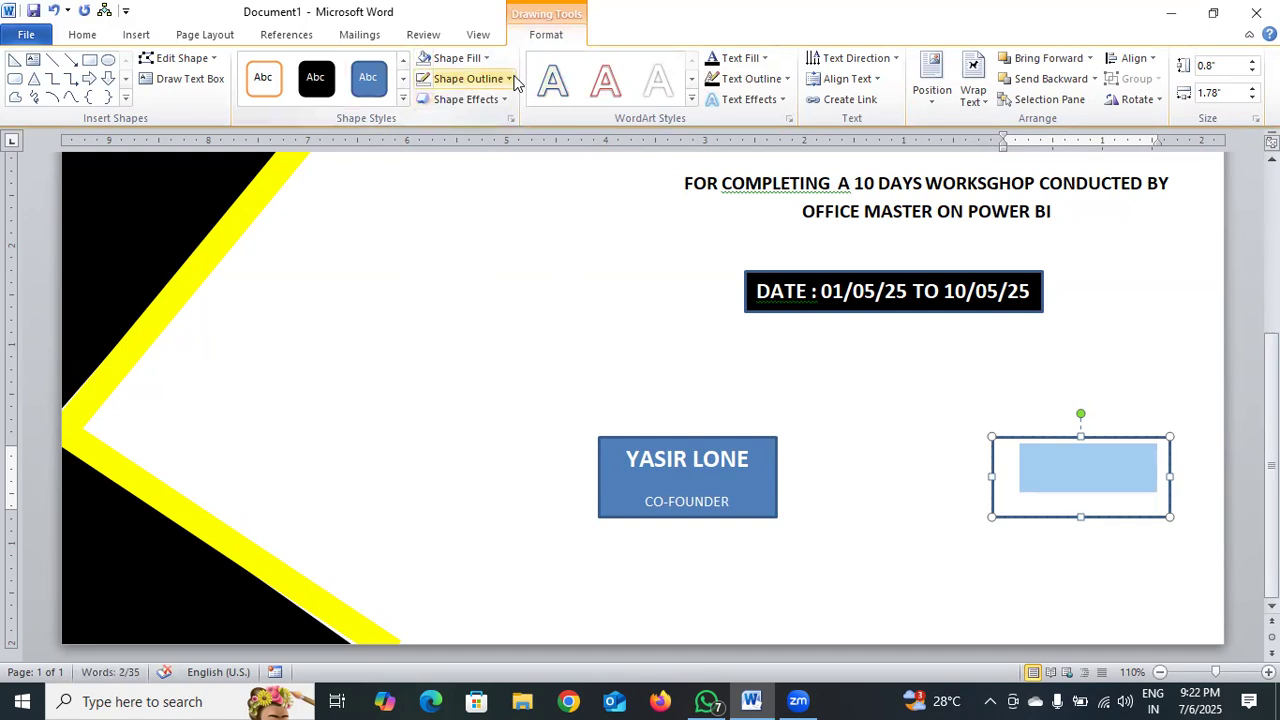
pyautogui.click(510, 79)
pyautogui.click(517, 234)
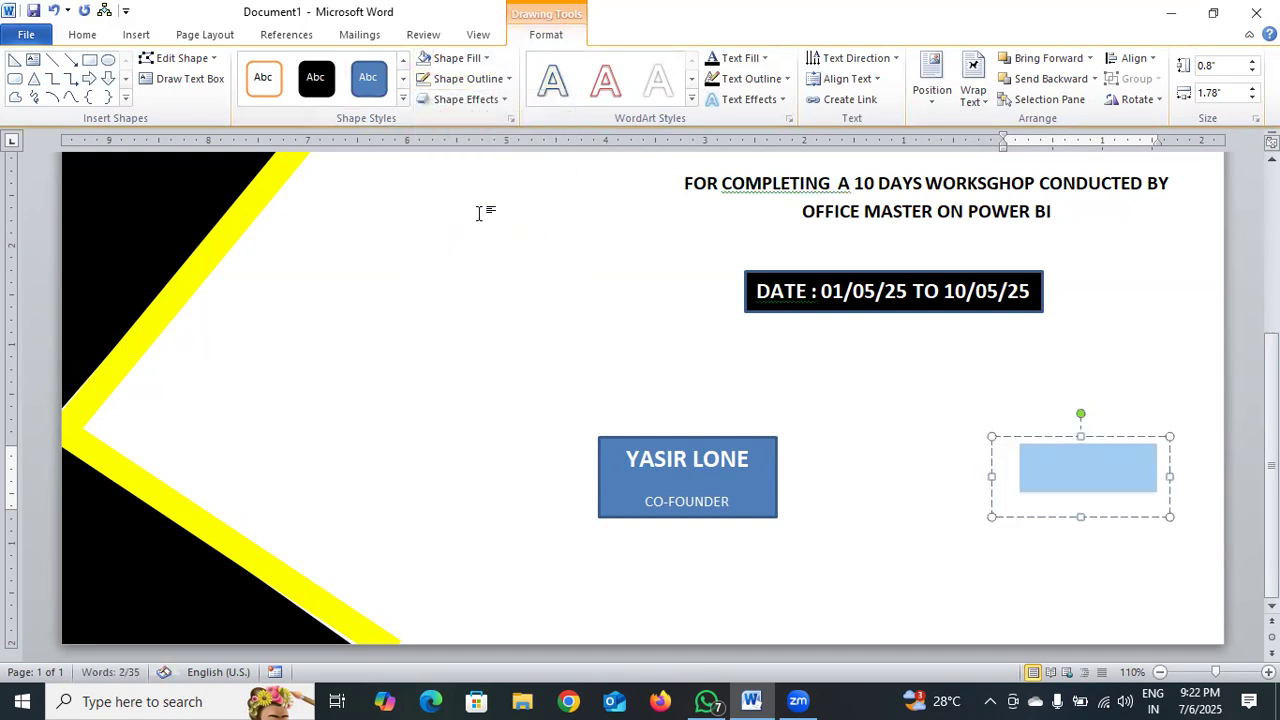
pyautogui.click(84, 35)
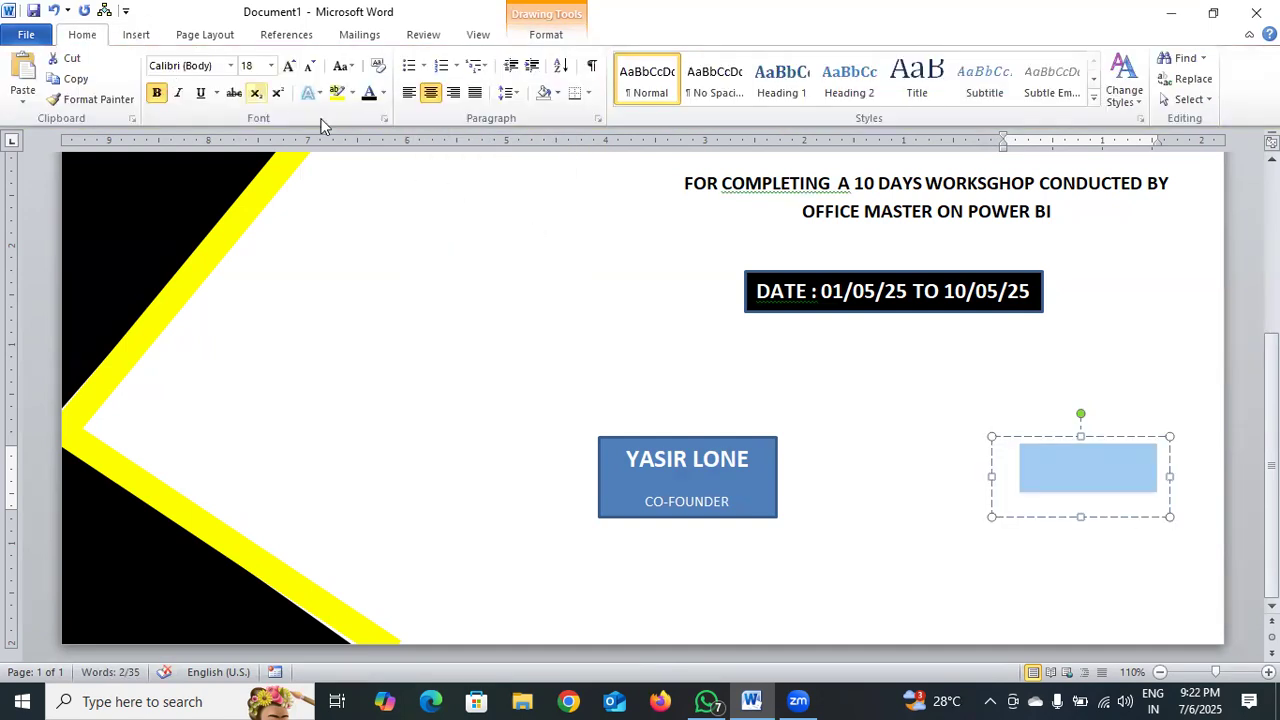
pyautogui.click(369, 95)
# Remove the fill and outline from the CO-FOUNDER box and color both of its text lines black.
pyautogui.click(686, 457)
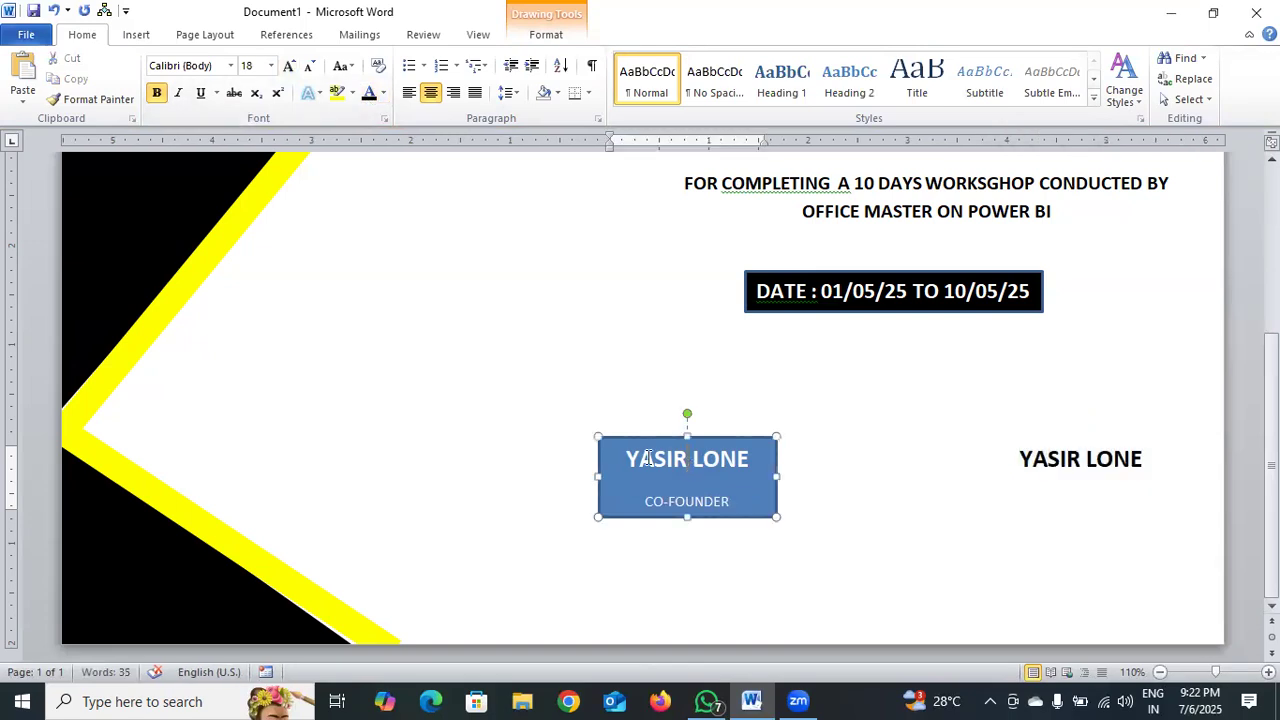
pyautogui.moveTo(631, 459); pyautogui.dragTo(729, 506)
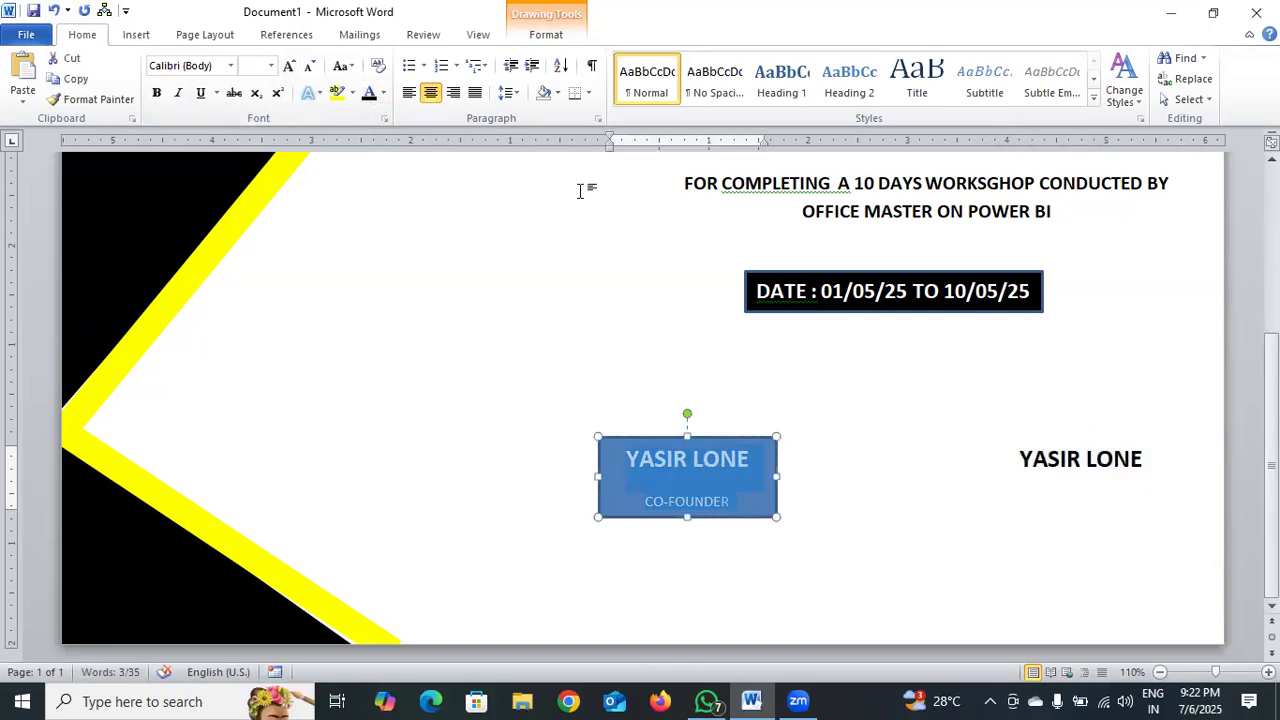
pyautogui.click(548, 35)
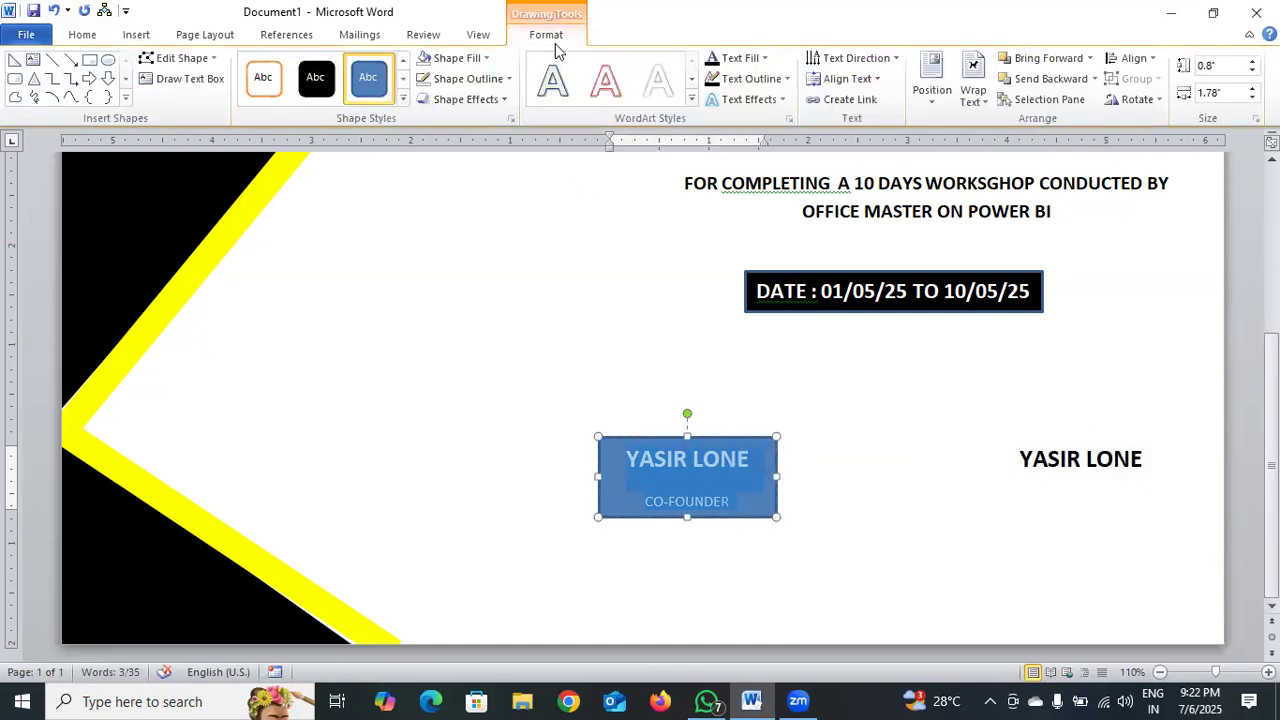
pyautogui.click(478, 58)
pyautogui.click(491, 214)
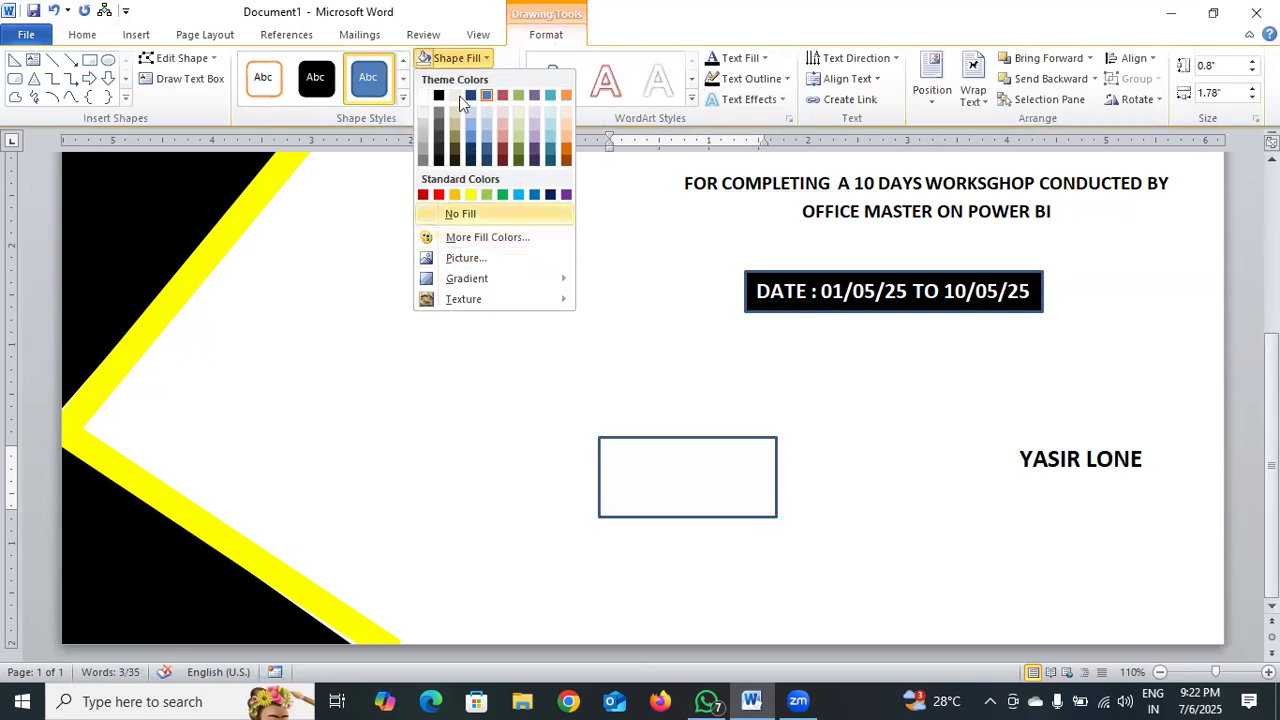
pyautogui.click(474, 80)
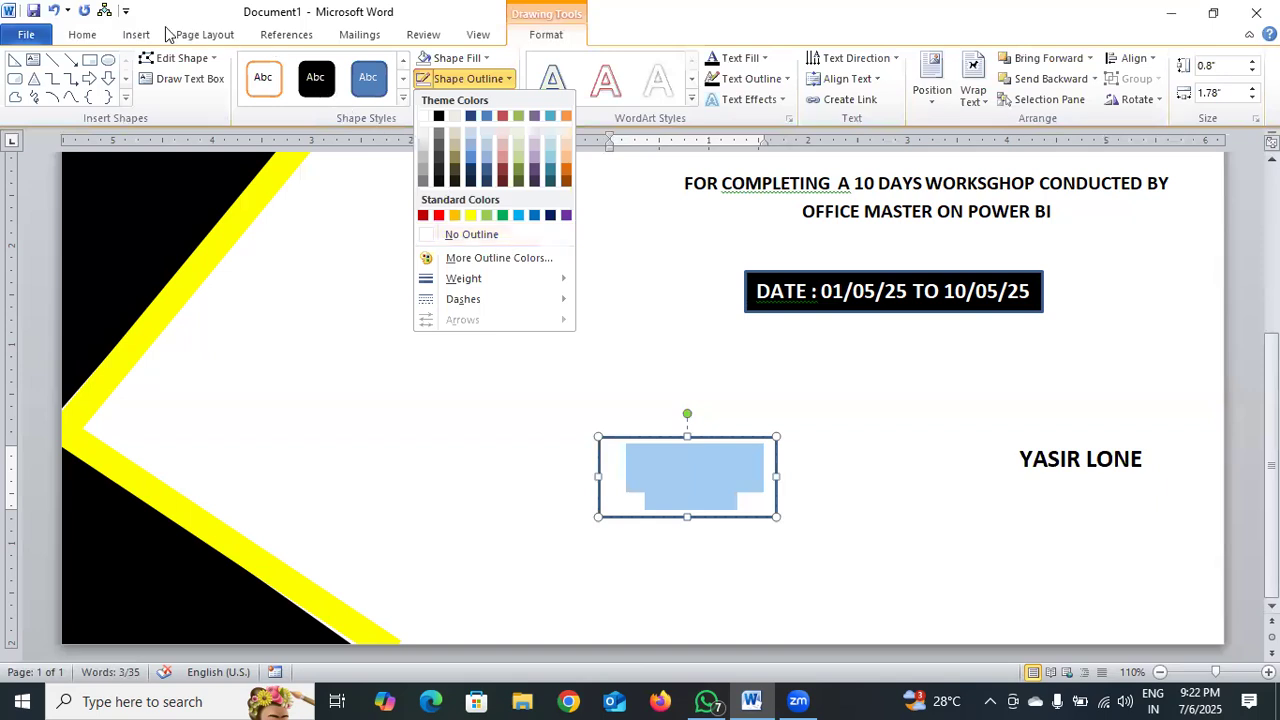
pyautogui.click(471, 234)
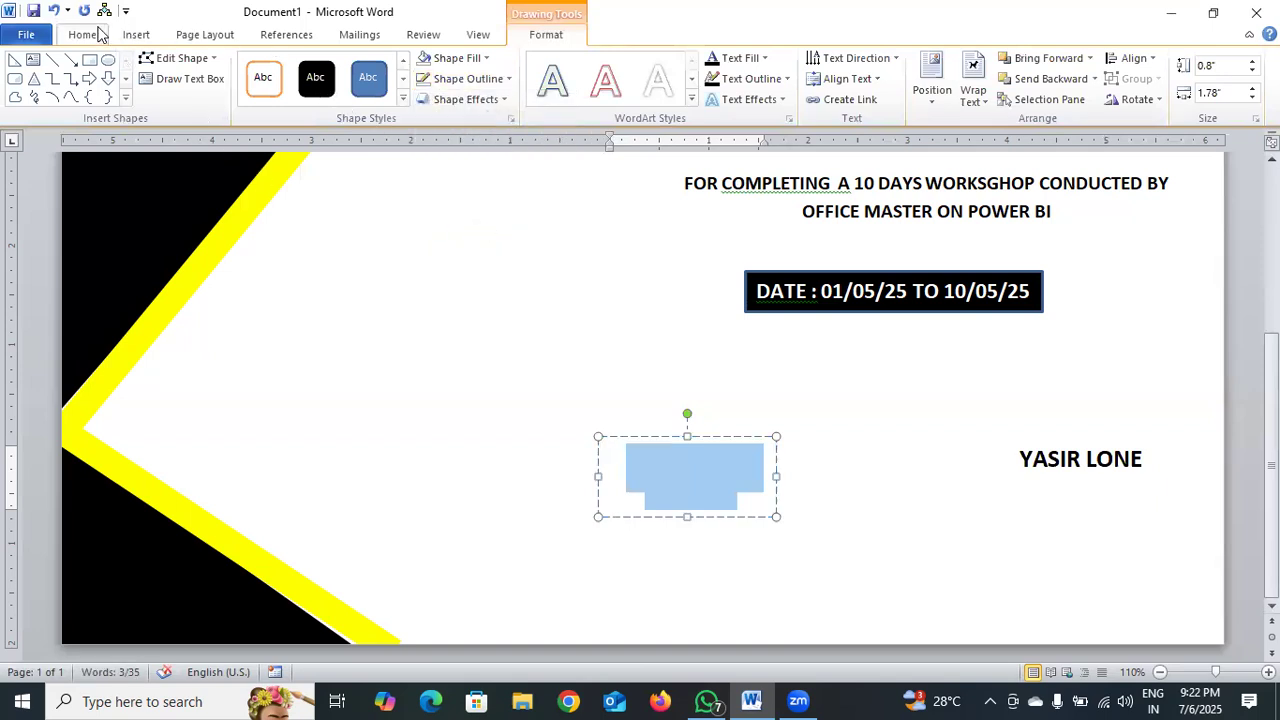
pyautogui.click(92, 35)
pyautogui.click(369, 95)
pyautogui.click(514, 377)
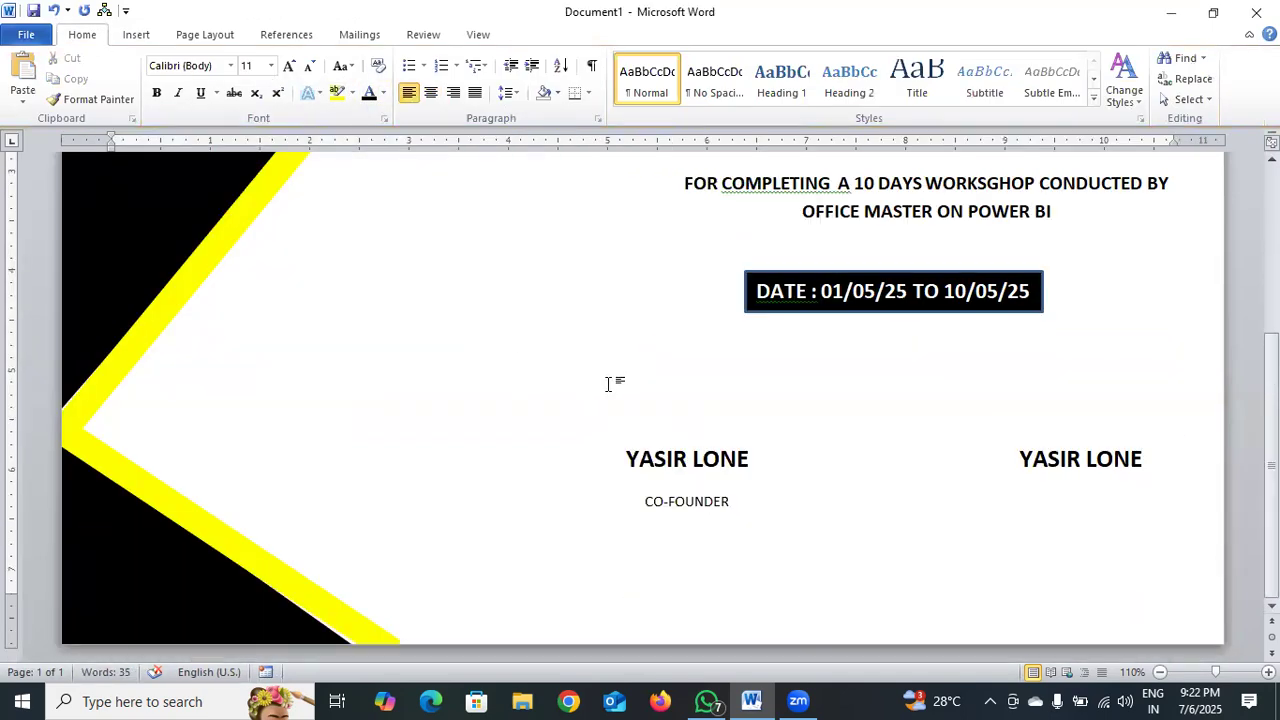
# Enter the title "INSTRUCTOR" on the line below the signatory's name in the right-hand signature box.
pyautogui.click(1143, 462)
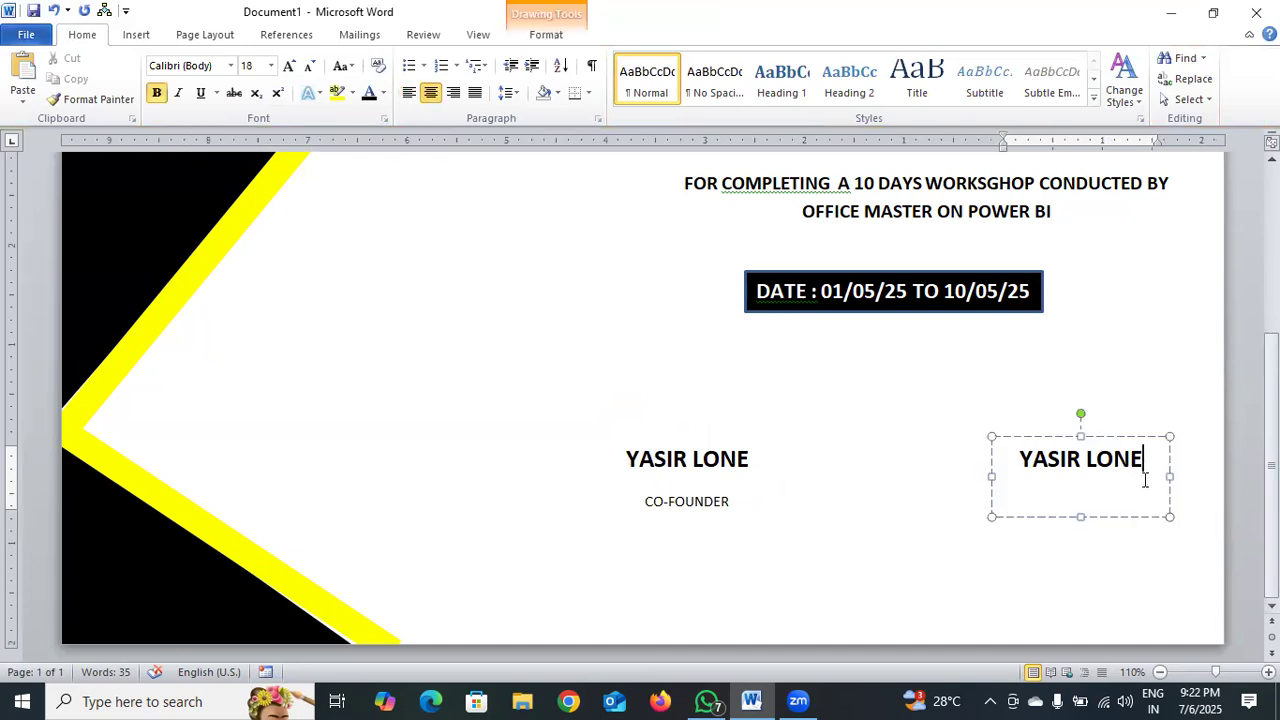
pyautogui.press('Return')
pyautogui.tripleClick(1022, 493)
pyautogui.click(1090, 505)
pyautogui.moveTo(1063, 486); pyautogui.dragTo(1149, 491)
pyautogui.click(1149, 501)
pyautogui.write('INSTRUCTOR')
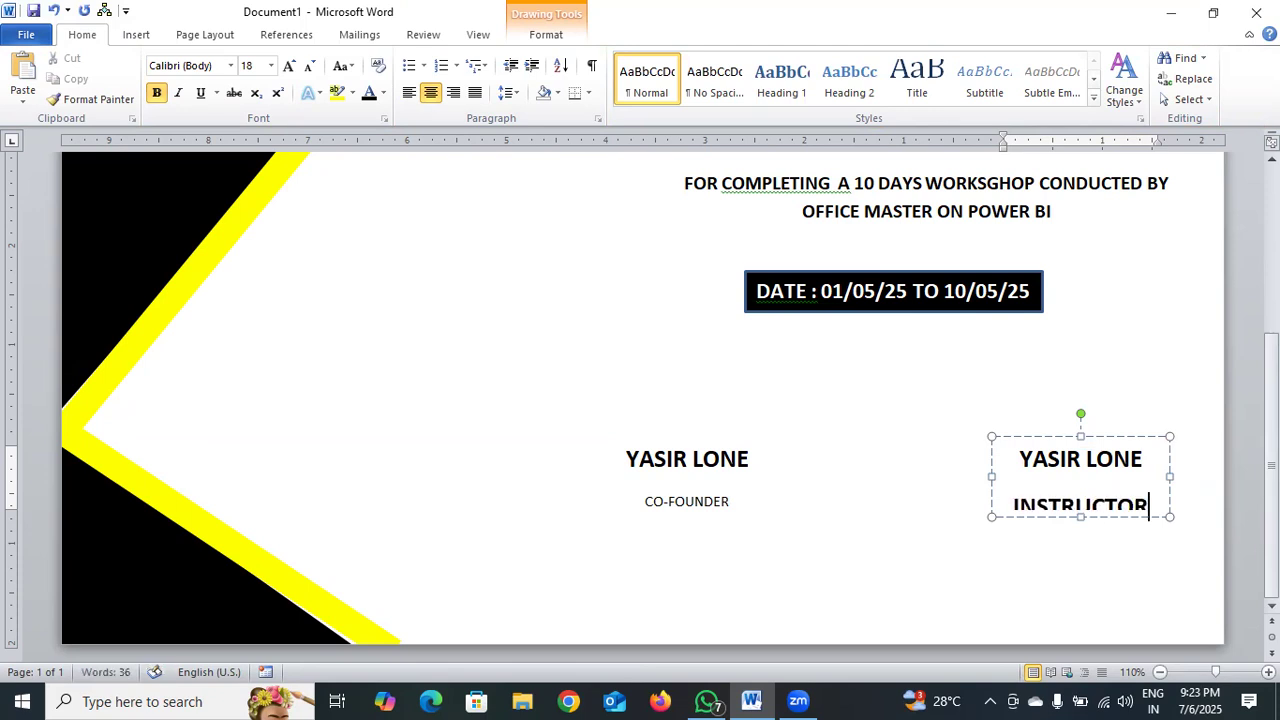
# Reduce the INSTRUCTOR title to 11 pt and remove its bold formatting.
pyautogui.moveTo(1149, 503); pyautogui.dragTo(1011, 512)
pyautogui.click(310, 68)
pyautogui.click(310, 68)
pyautogui.click(310, 68)
pyautogui.click(310, 68)
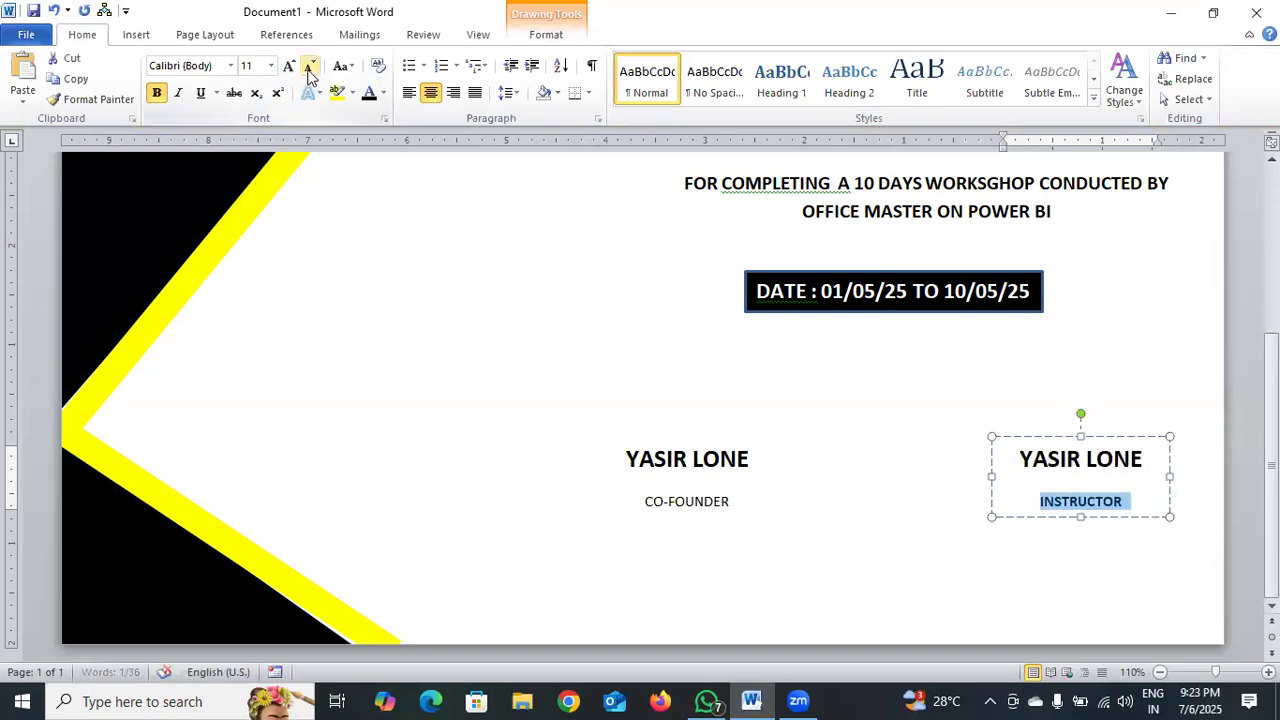
pyautogui.hotkey('ctrl', 'b')
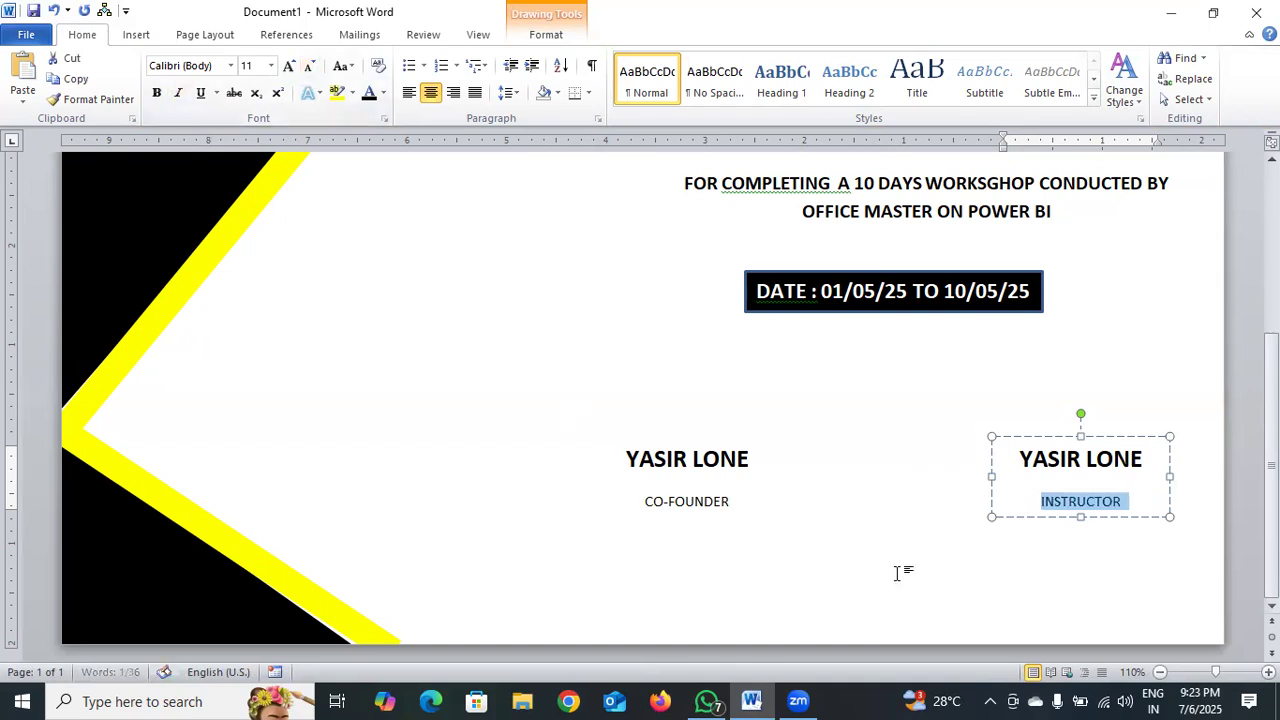
pyautogui.click(897, 573)
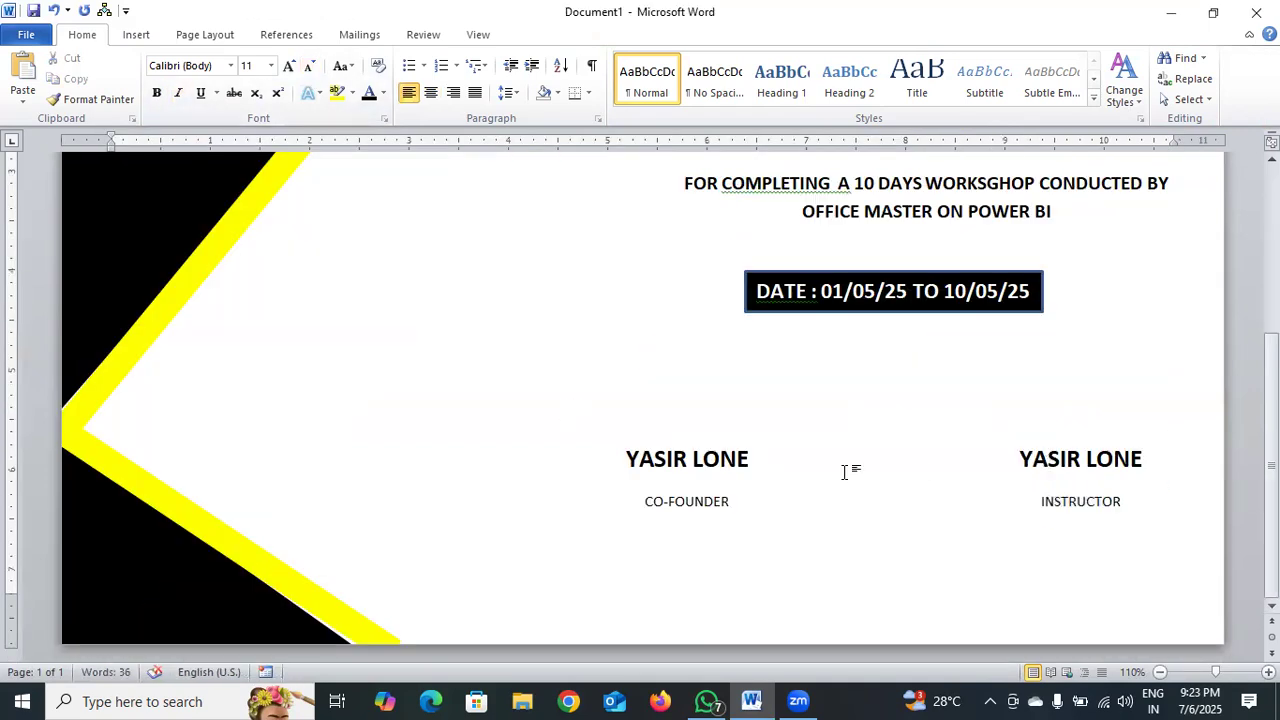
# Draw a rectangle about 1.02" wide and 0.92" high and center it between the CO-FOUNDER and INSTRUCTOR signature blocks.
pyautogui.scroll(5, 300, 300)
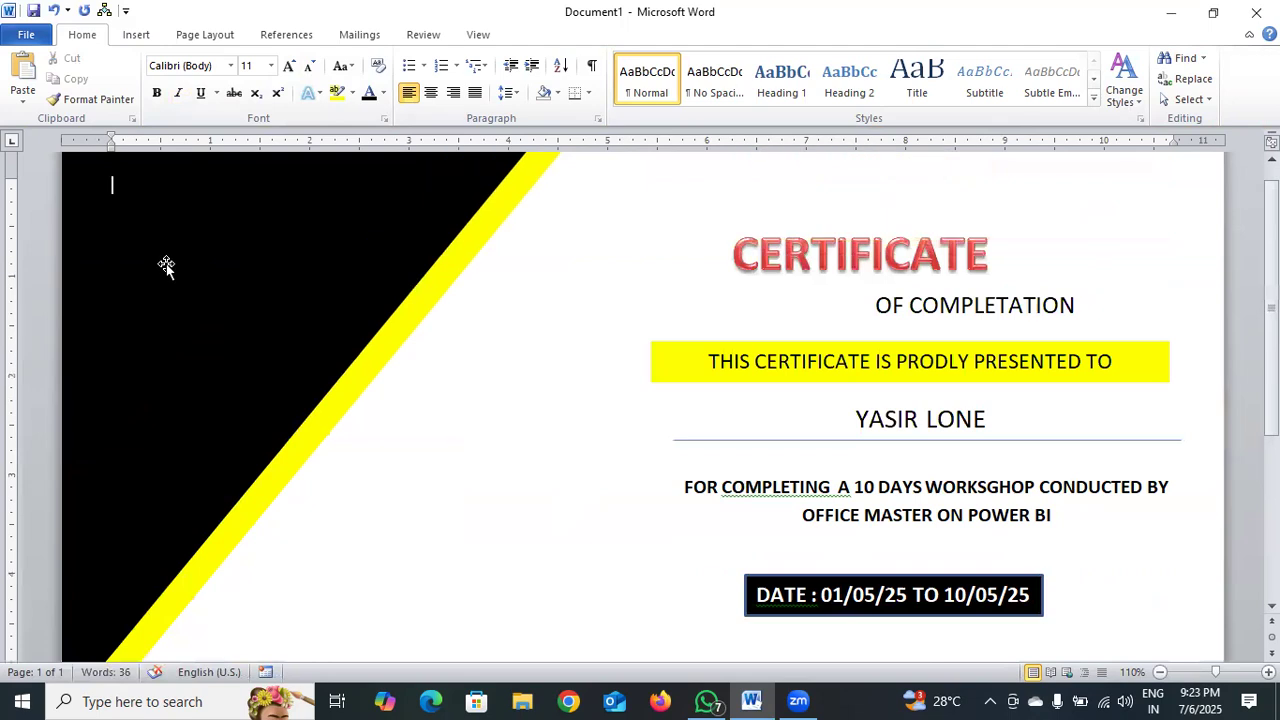
pyautogui.scroll(-1, 166, 265)
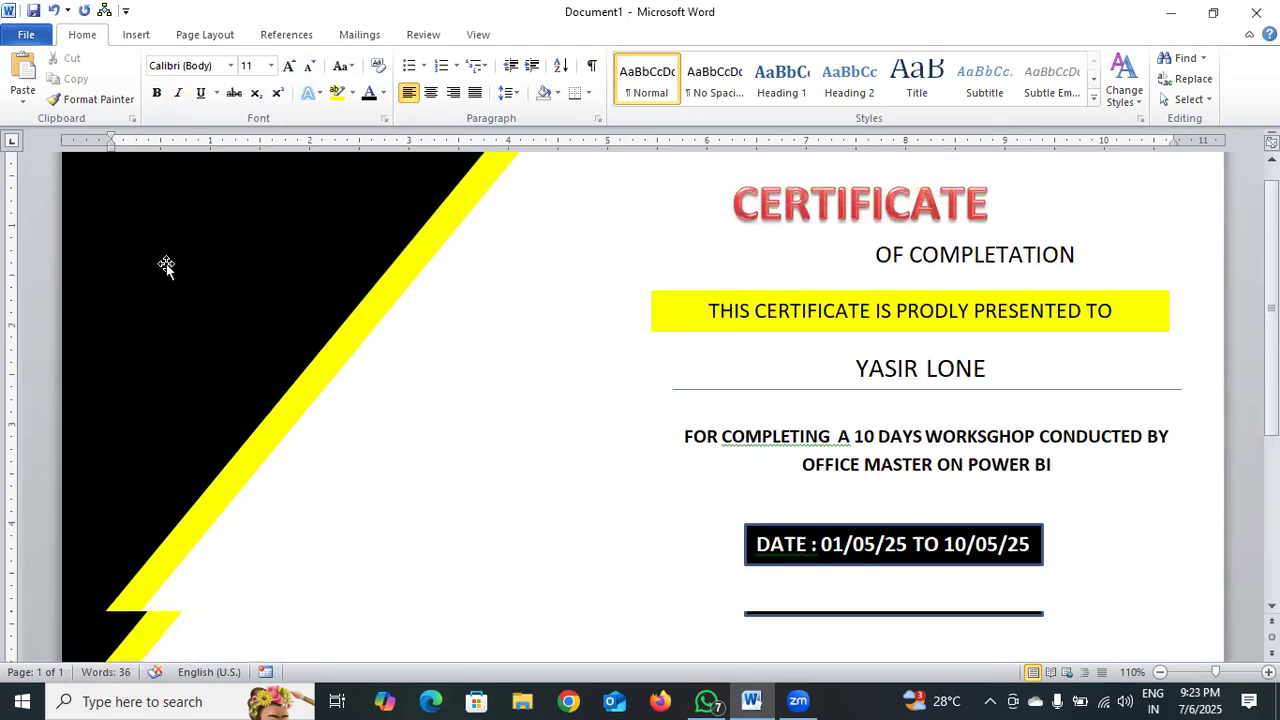
pyautogui.click(136, 34)
pyautogui.click(278, 97)
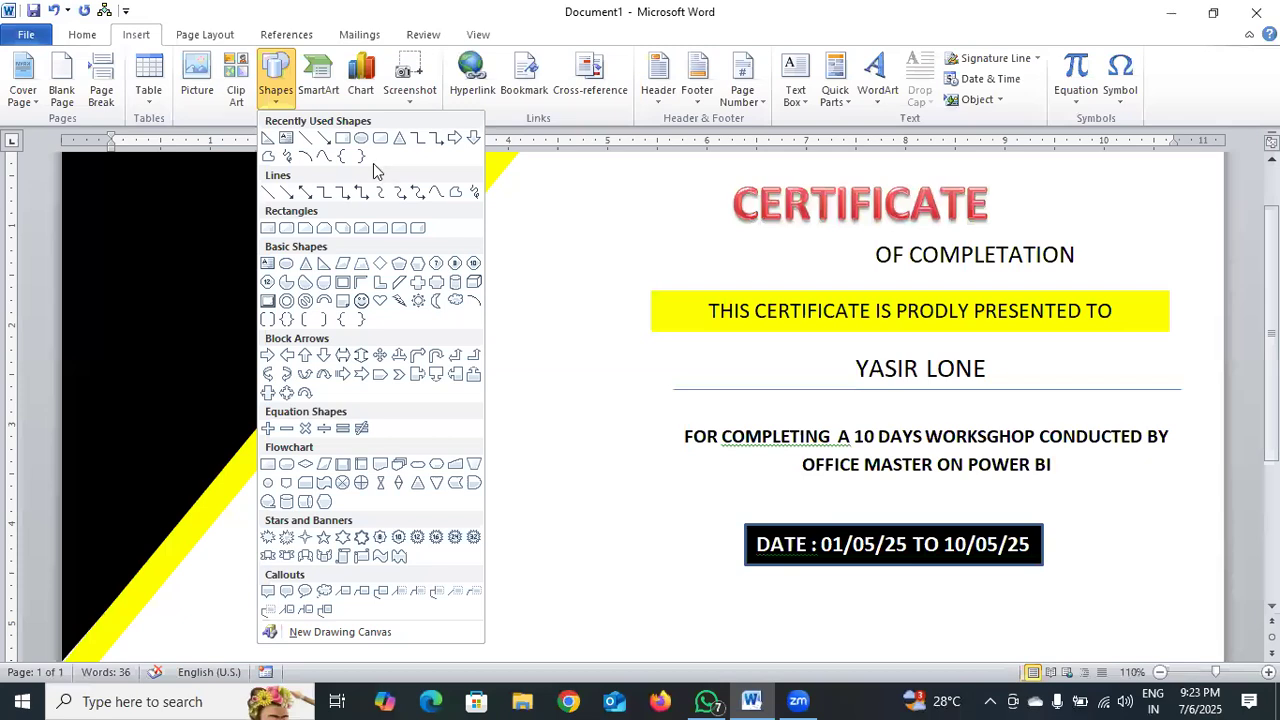
pyautogui.click(343, 143)
pyautogui.scroll(-5, 597, 317)
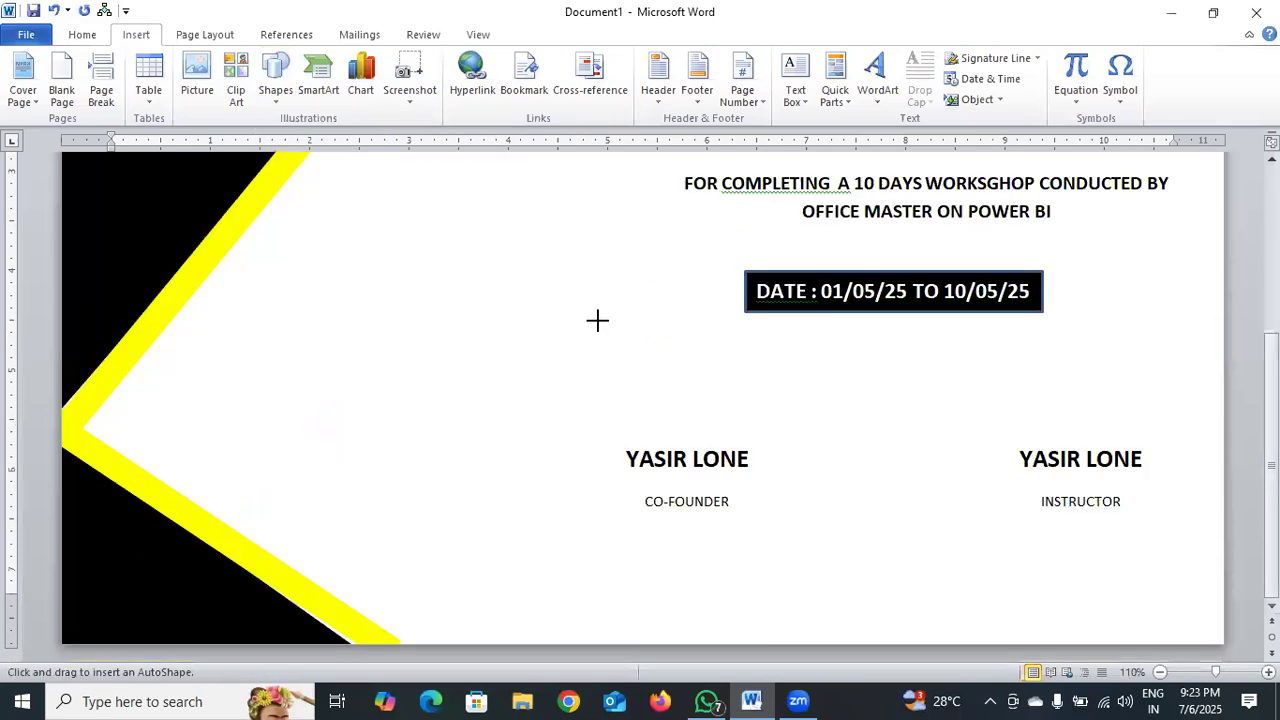
pyautogui.moveTo(825, 444)
pyautogui.mouseDown()
pyautogui.moveTo(851, 494)
pyautogui.moveTo(937, 503)
pyautogui.moveTo(930, 535)
pyautogui.mouseUp()
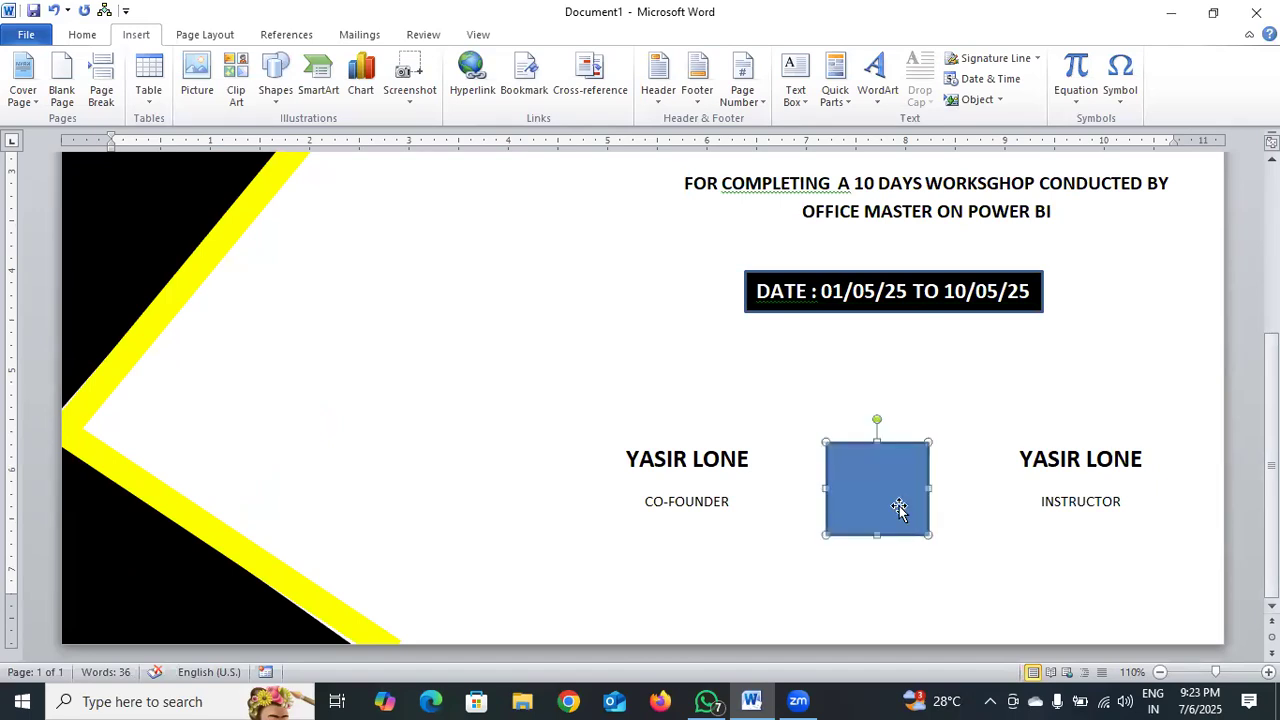
pyautogui.moveTo(904, 494); pyautogui.dragTo(906, 499)
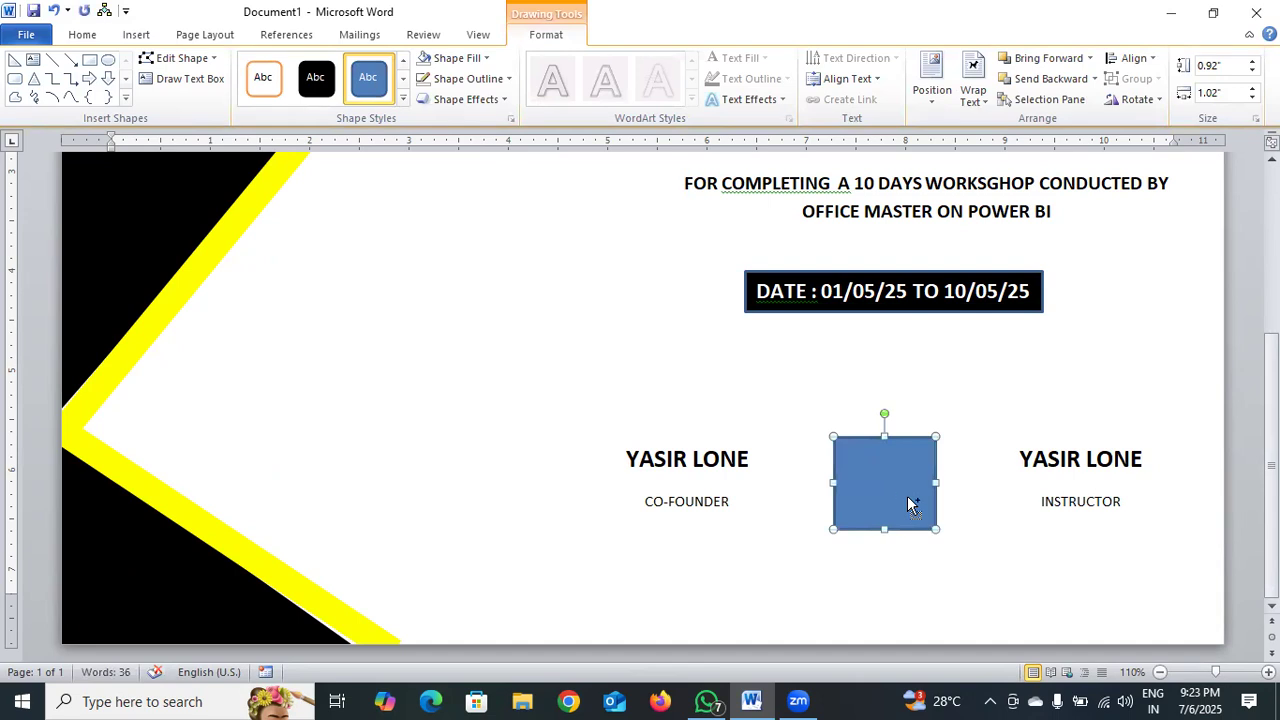
# Duplicate the rectangle and place the copy on the black shape in the page's upper-left corner.
pyautogui.hotkey('ctrl', 'c')
pyautogui.hotkey('ctrl', 'v')
pyautogui.moveTo(906, 495); pyautogui.dragTo(190, 213)
pyautogui.scroll(5, 408, 371)
pyautogui.moveTo(177, 403); pyautogui.dragTo(134, 192)
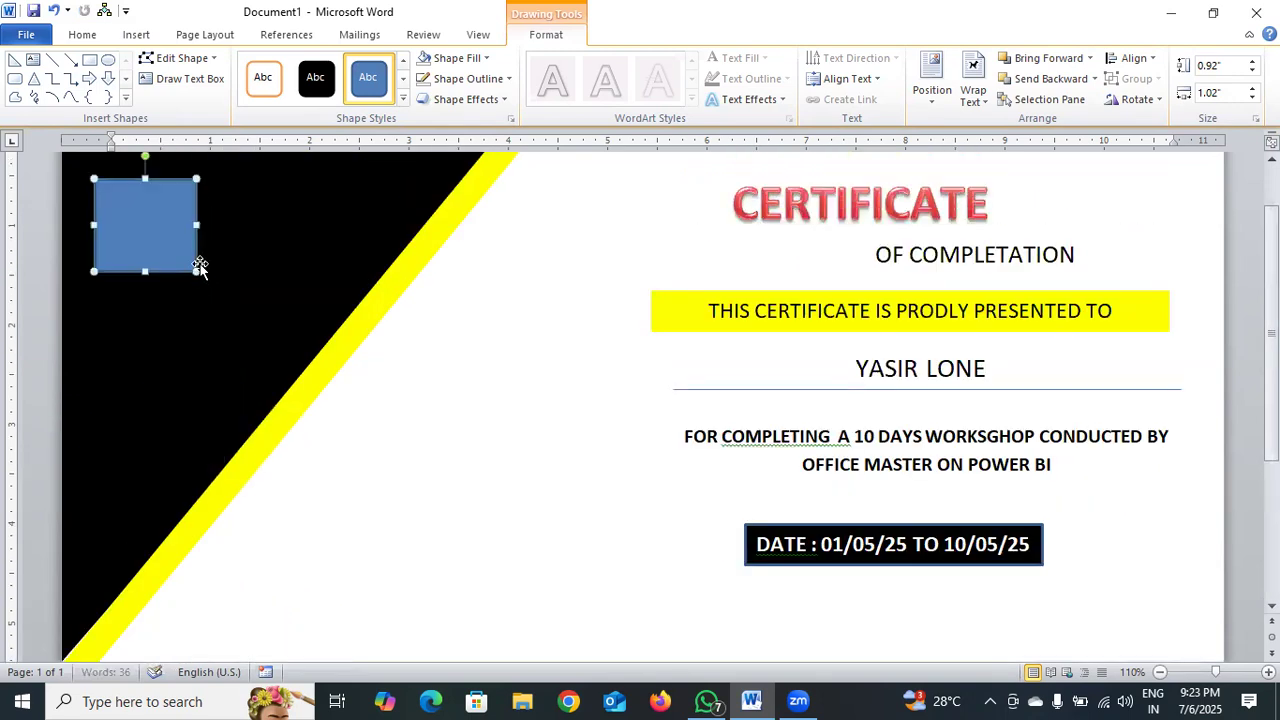
# Enlarge the copied rectangle in the upper-left corner to about 1.9" wide and 1.97" high, close to the page's top edge.
pyautogui.moveTo(195, 268); pyautogui.dragTo(257, 349)
pyautogui.scroll(2, 314, 402)
pyautogui.moveTo(151, 331); pyautogui.dragTo(140, 274)
pyautogui.moveTo(257, 366); pyautogui.dragTo(284, 394)
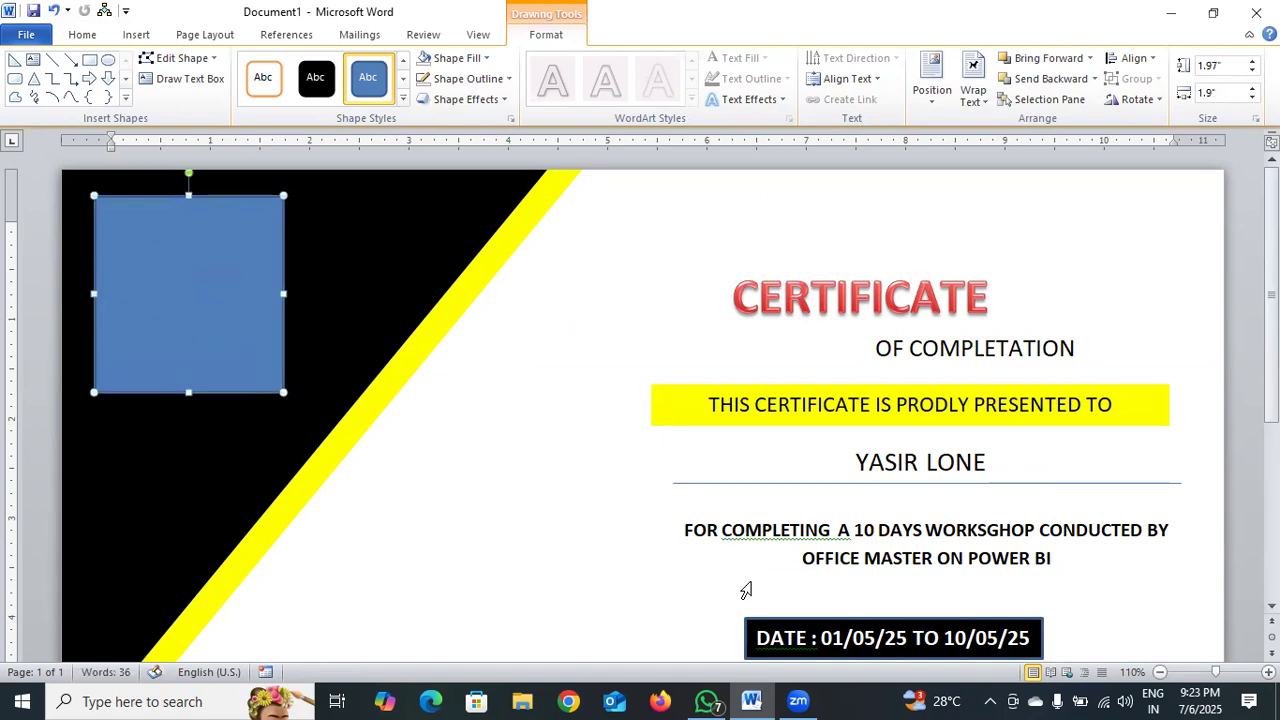
# Switch to Chrome and search Google for "Q.M LOGO" in a new tab.
pyautogui.click(562, 702)
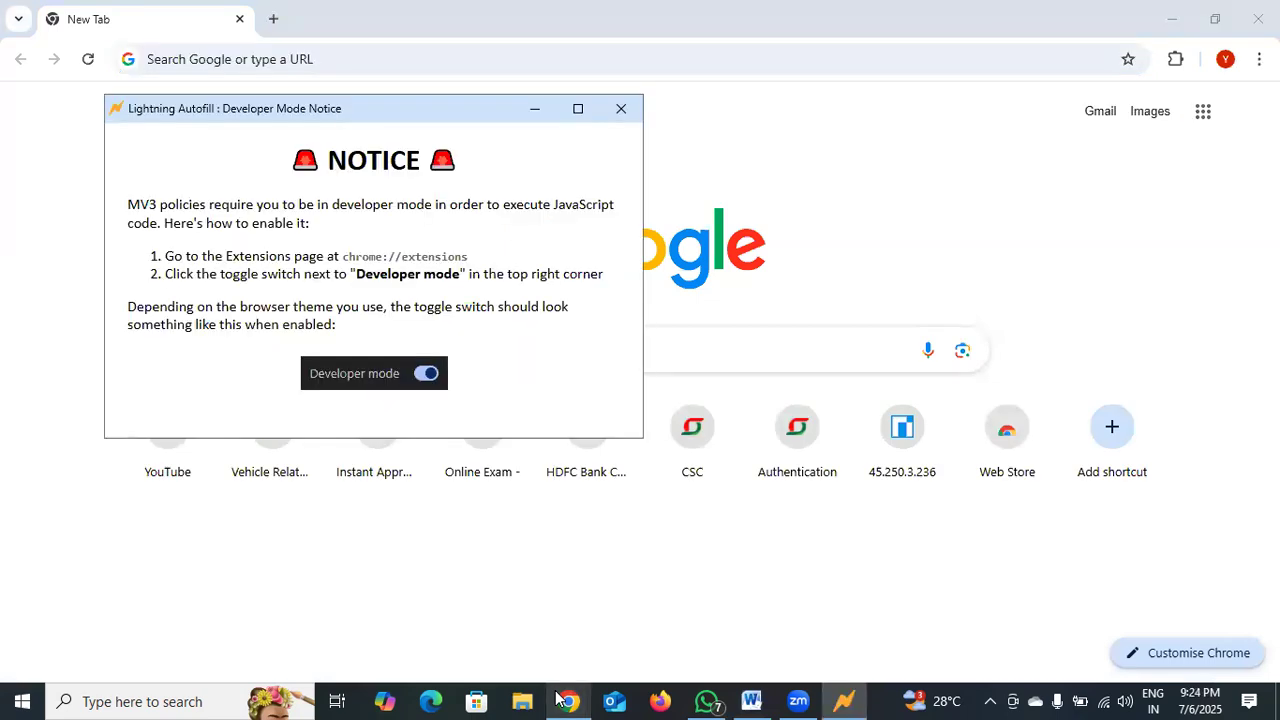
pyautogui.click(273, 19)
pyautogui.click(271, 64)
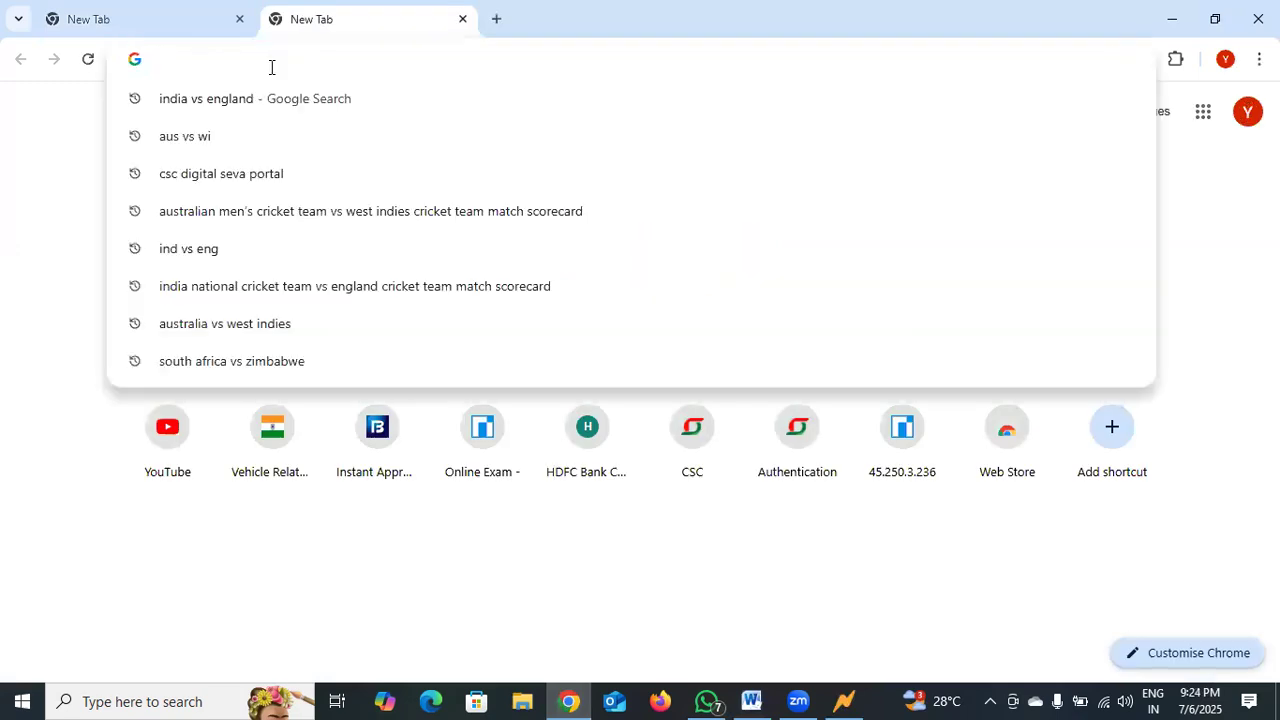
pyautogui.write('Q.M')
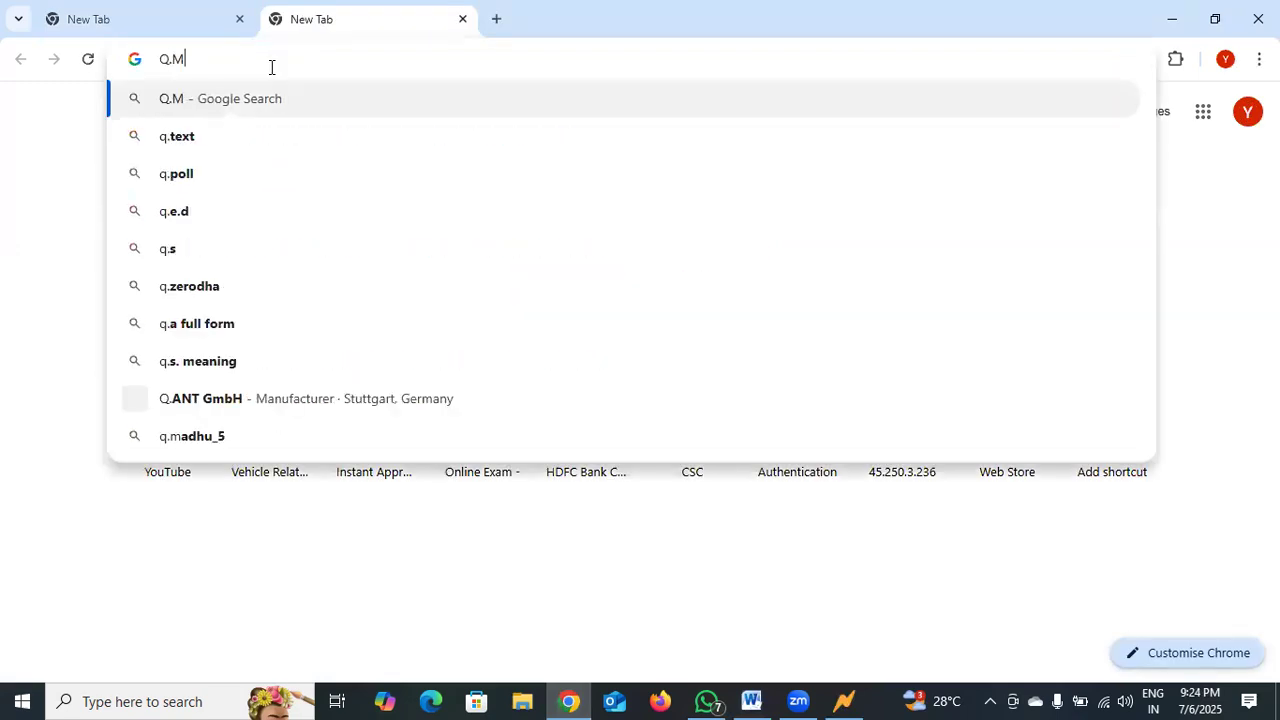
pyautogui.write(' LO')
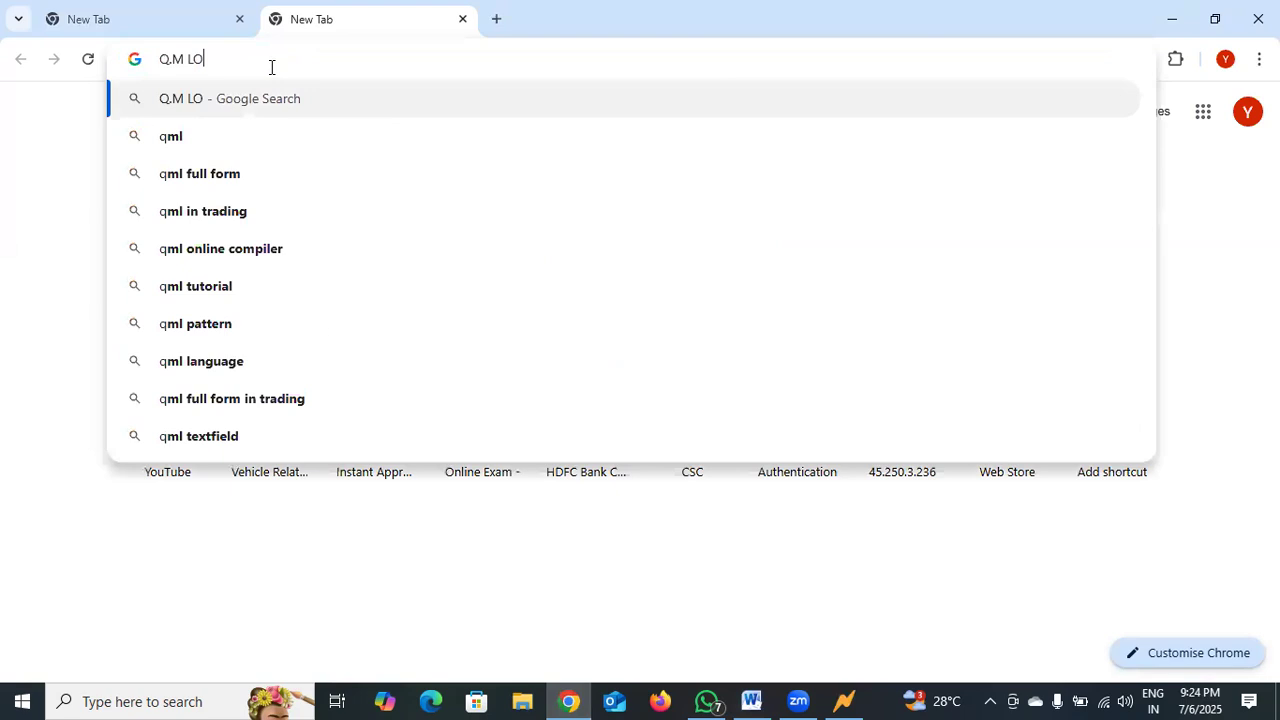
pyautogui.write('GO')
pyautogui.press('Return')
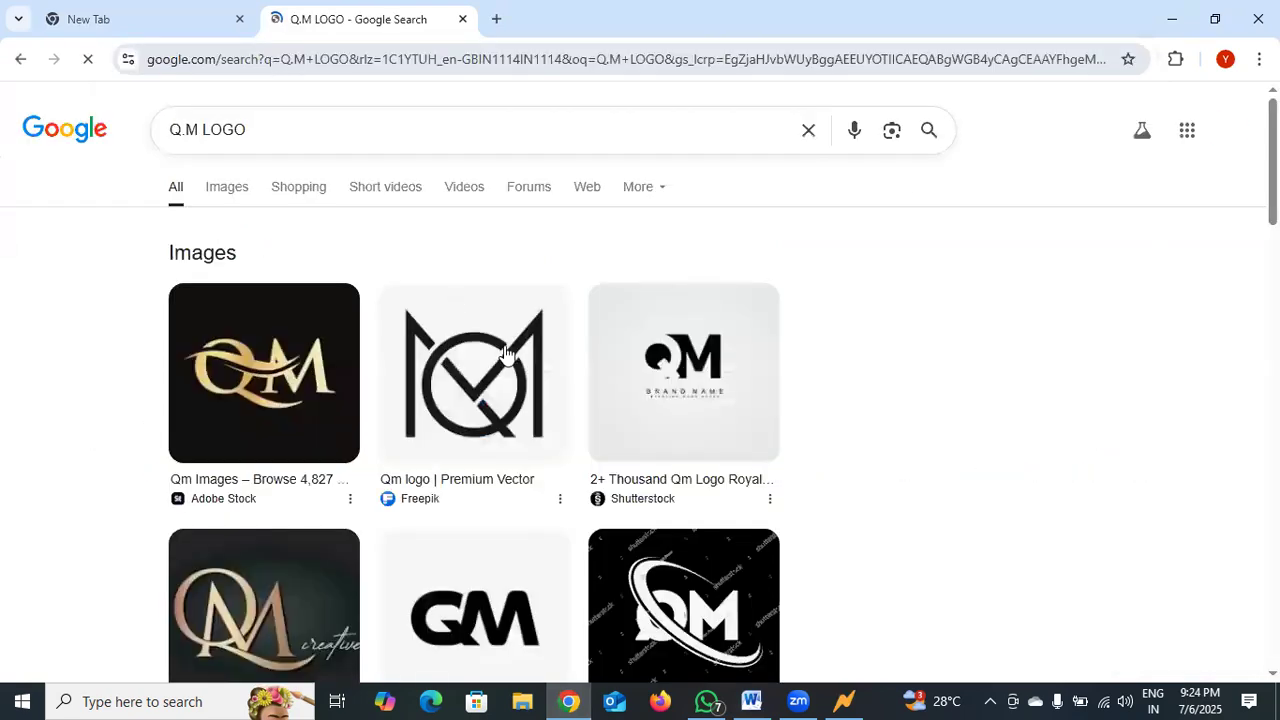
# Save the black QM monogram image from Freepik to the Downloads folder as QM.
pyautogui.scroll(-1, 535, 378)
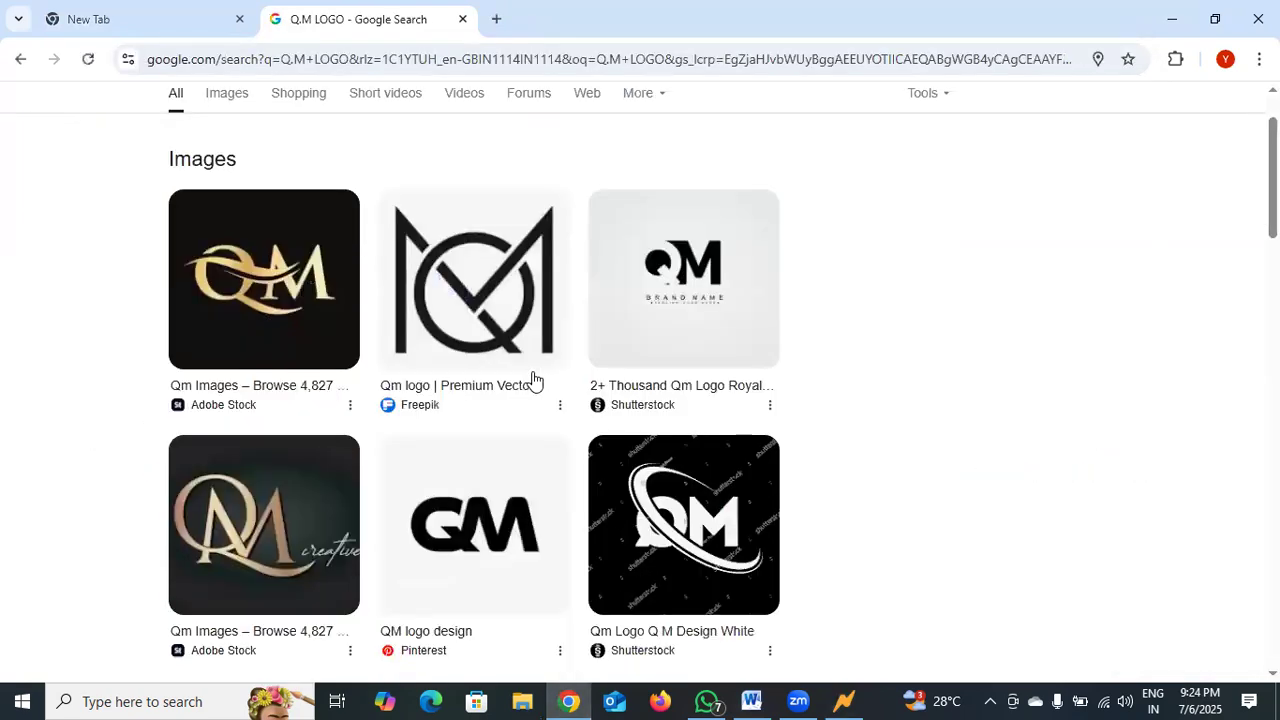
pyautogui.scroll(-5, 532, 378)
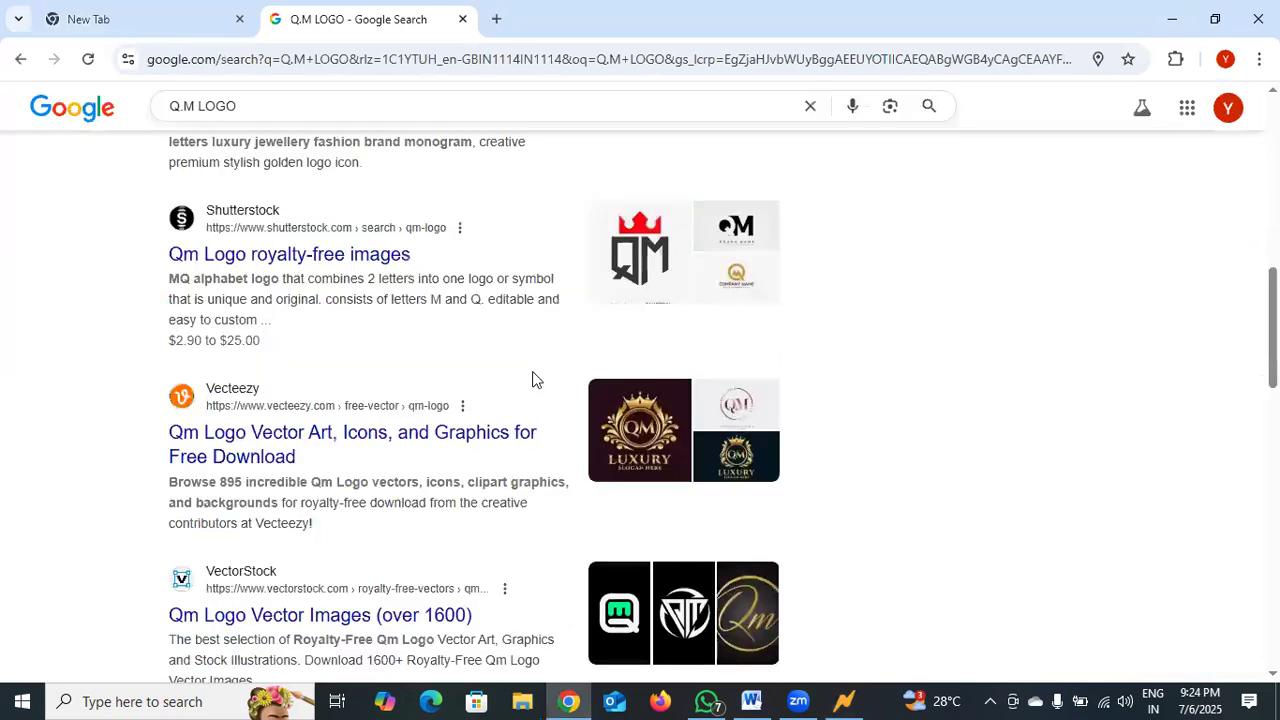
pyautogui.scroll(5, 532, 378)
pyautogui.scroll(3, 323, 360)
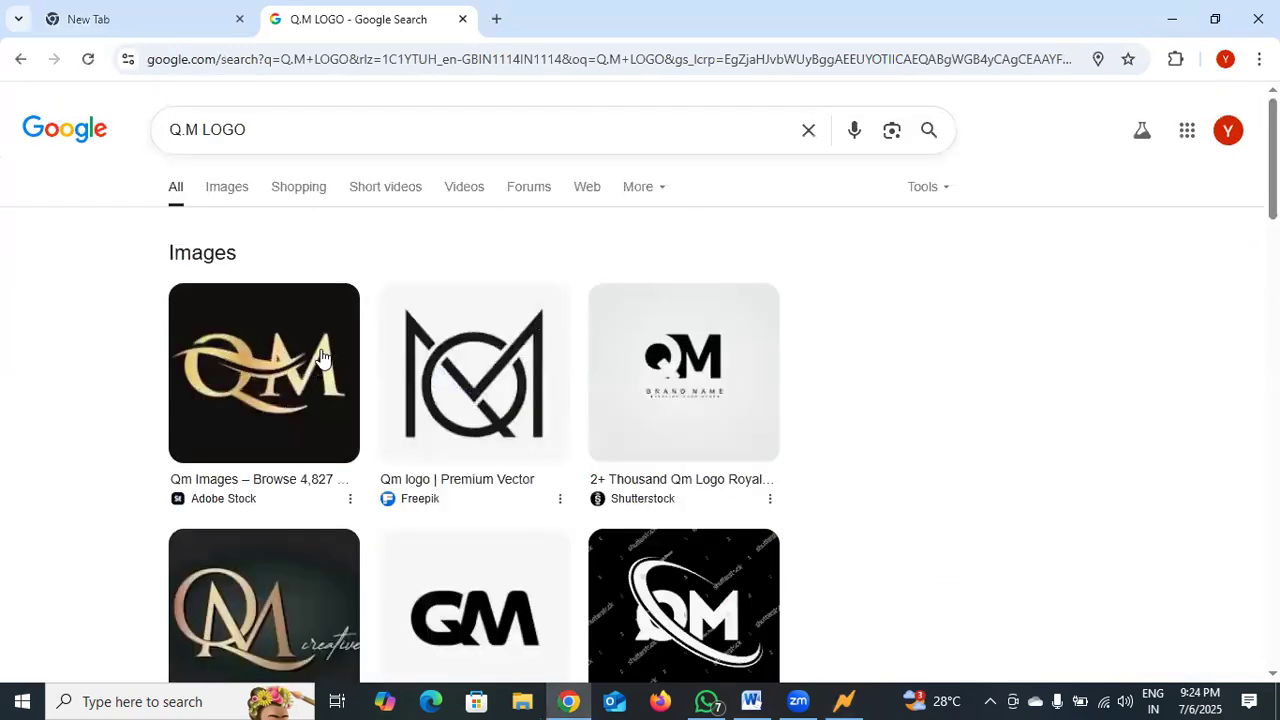
pyautogui.rightClick(396, 409)
pyautogui.click(422, 401)
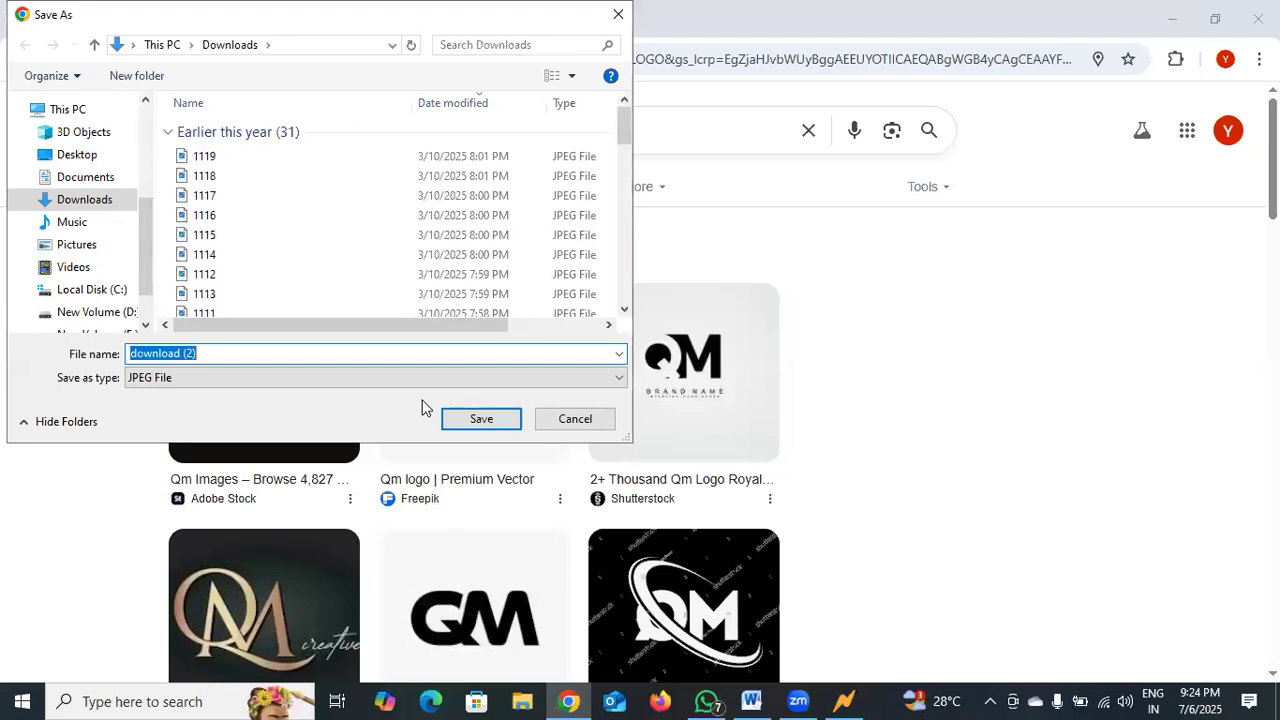
pyautogui.write('Q.M')
pyautogui.press('Return')
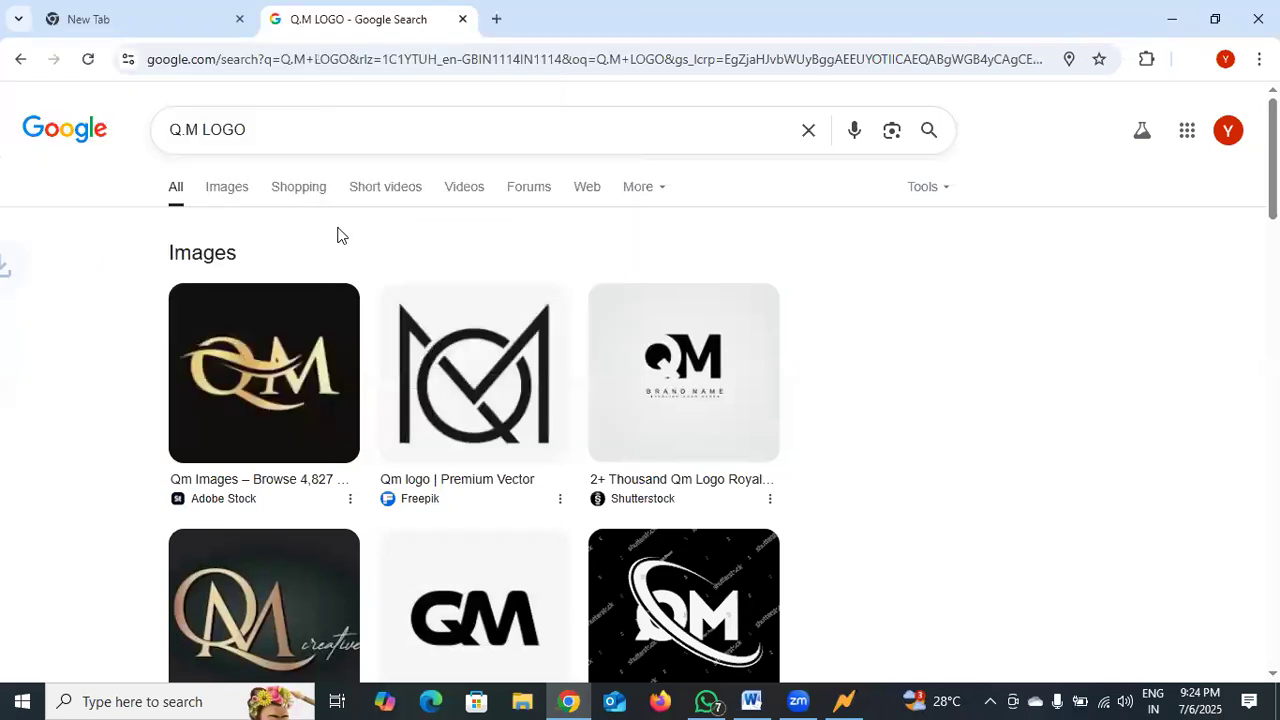
# Replace the search query with "GRAPH" and show the image results.
pyautogui.click(266, 131)
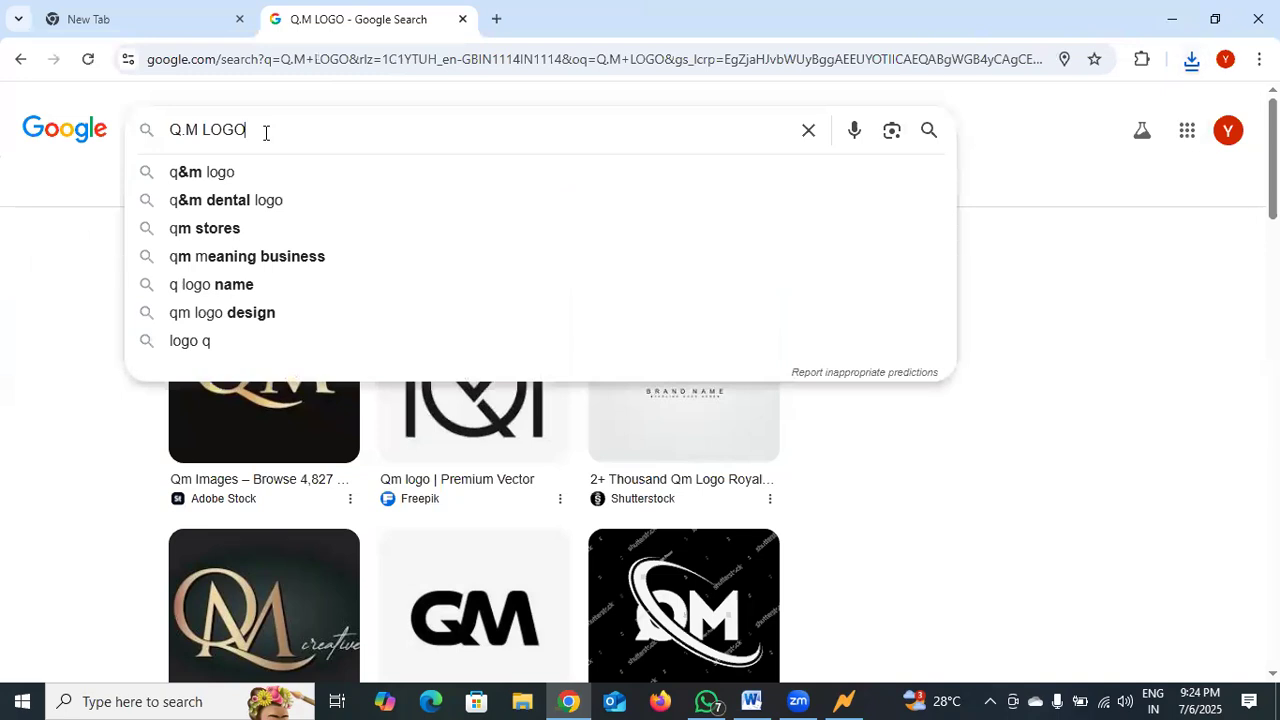
pyautogui.press('BackSpace')
pyautogui.press('BackSpace')
pyautogui.press('BackSpace')
pyautogui.press('BackSpace')
pyautogui.press('BackSpace')
pyautogui.press('BackSpace')
pyautogui.press('BackSpace')
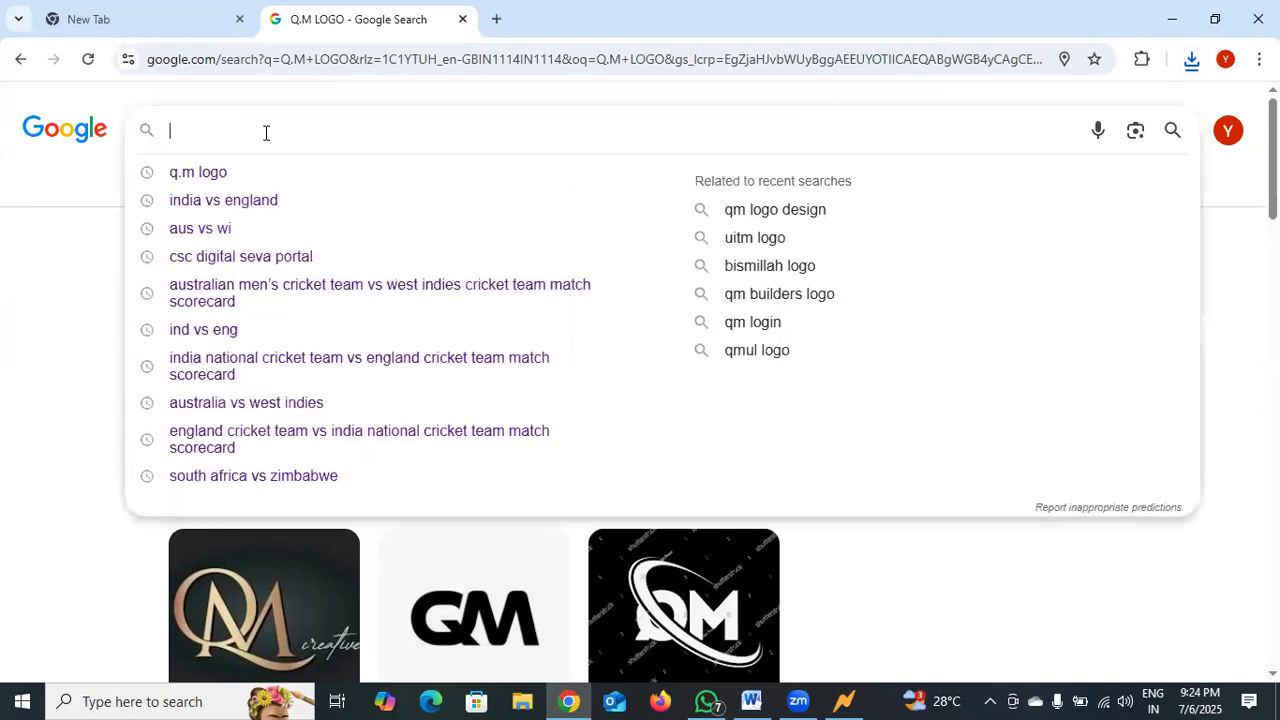
pyautogui.write('GRA')
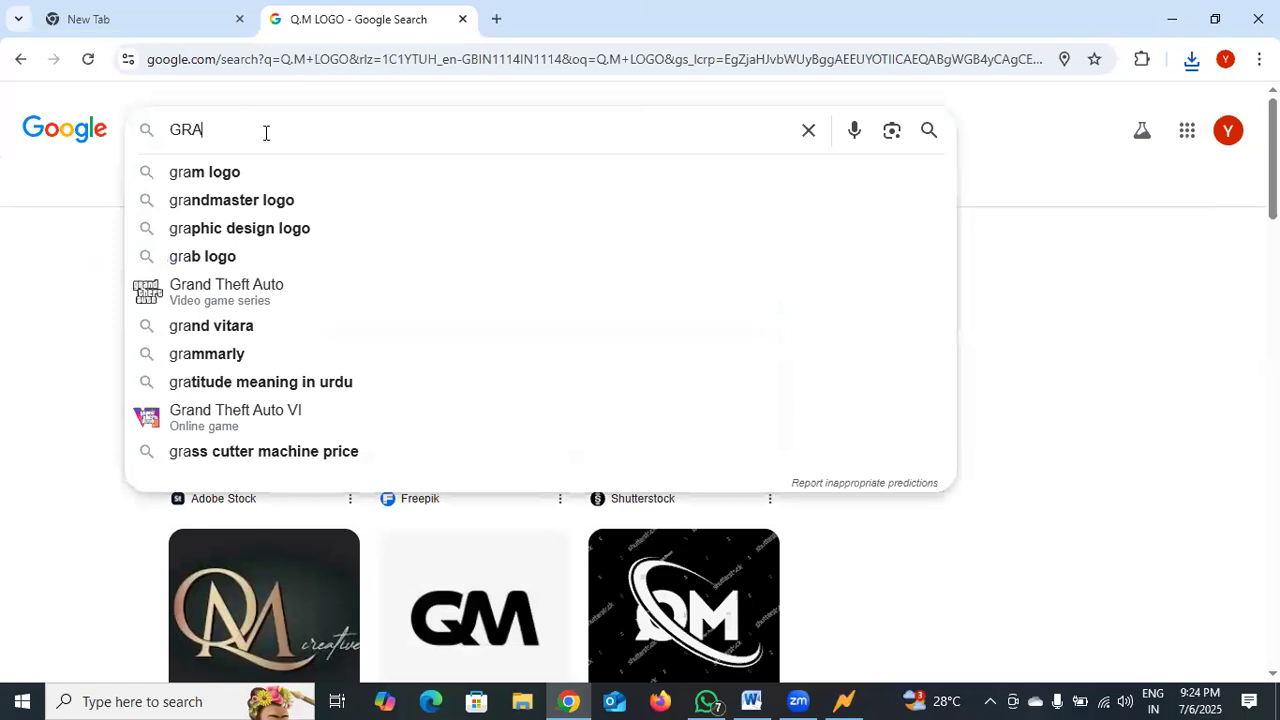
pyautogui.write('PH')
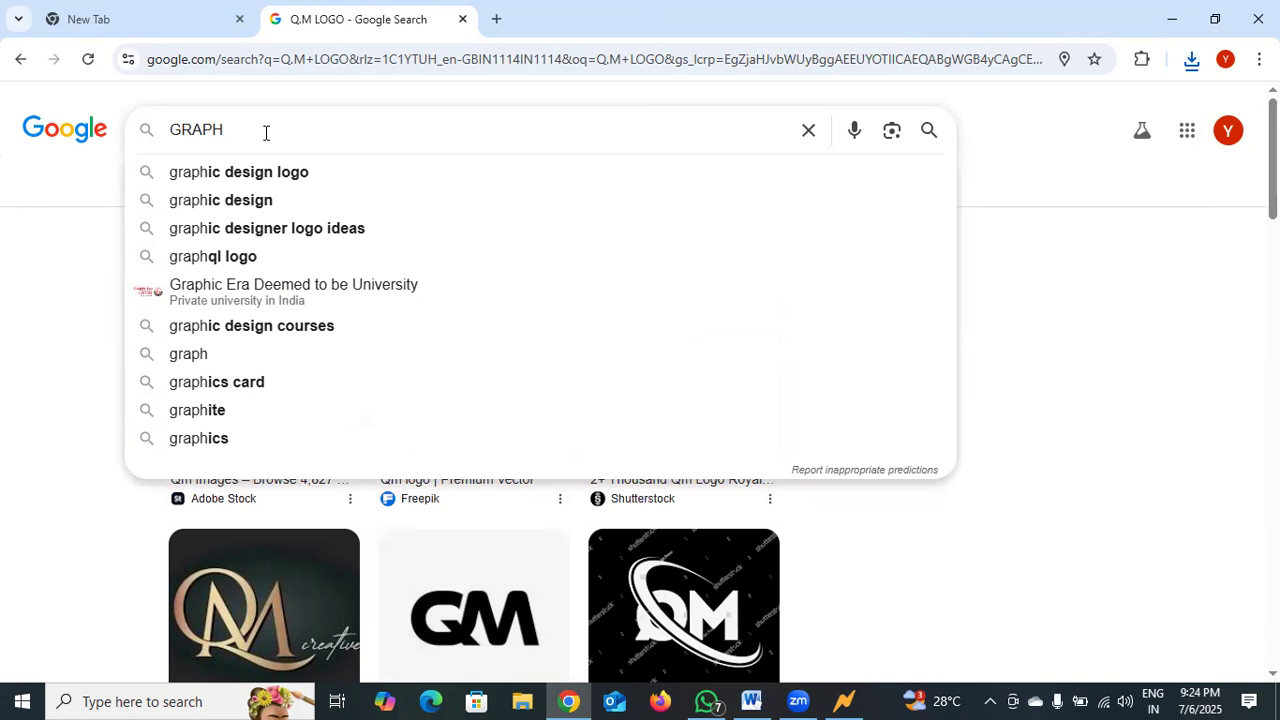
pyautogui.press('Return')
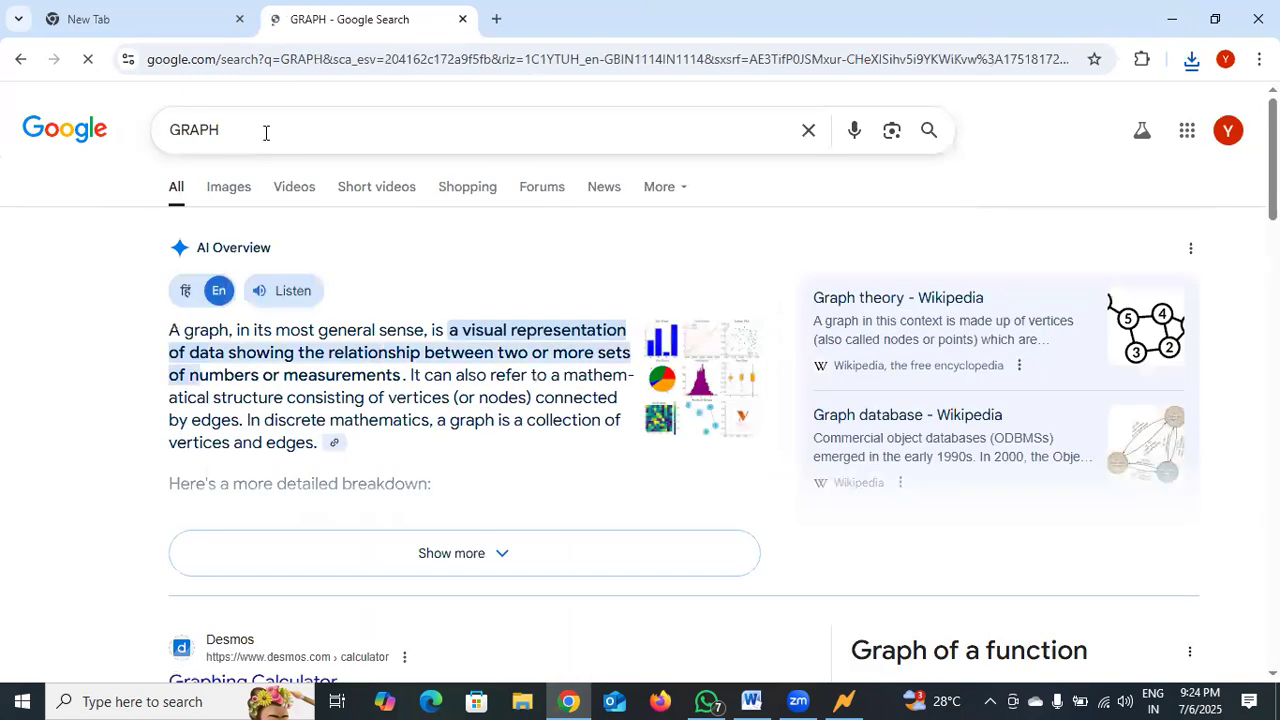
pyautogui.click(230, 186)
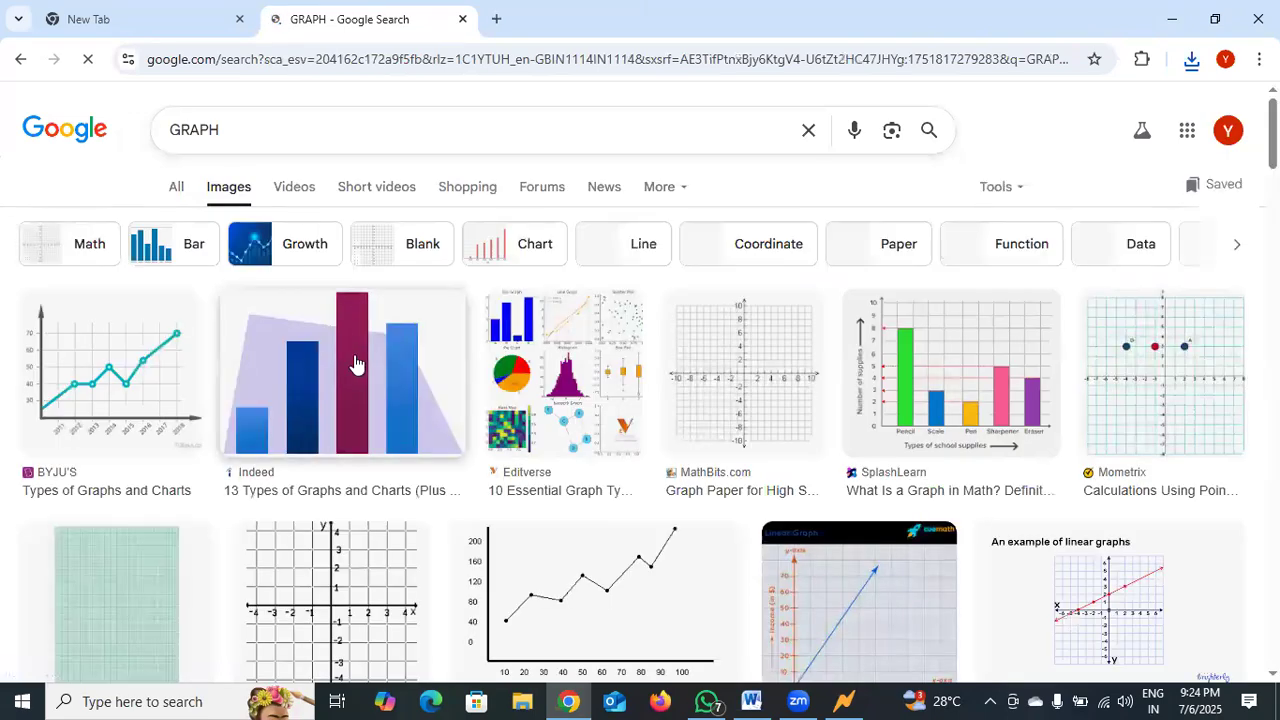
# Save the Indeed bar chart image with blue and maroon bars to Downloads, entering a file name that starts with "GRAP".
pyautogui.scroll(-2, 355, 363)
pyautogui.scroll(-4, 362, 358)
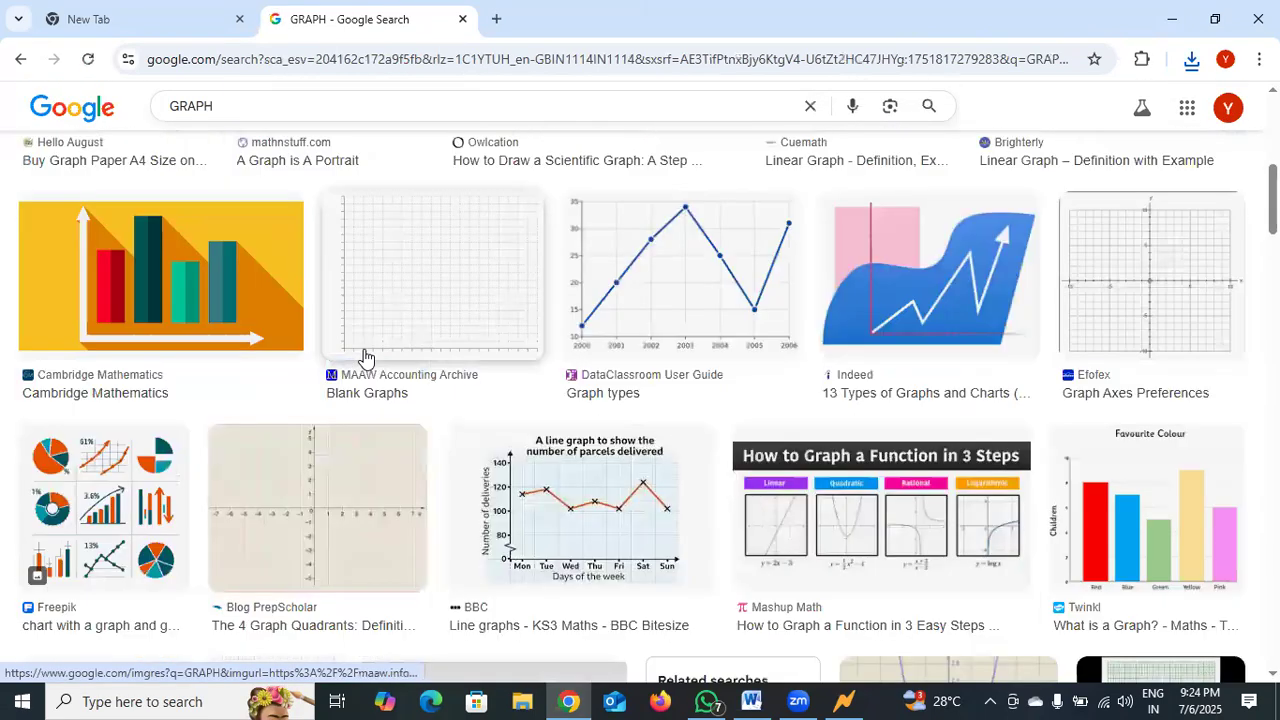
pyautogui.scroll(-3, 365, 358)
pyautogui.scroll(4, 178, 345)
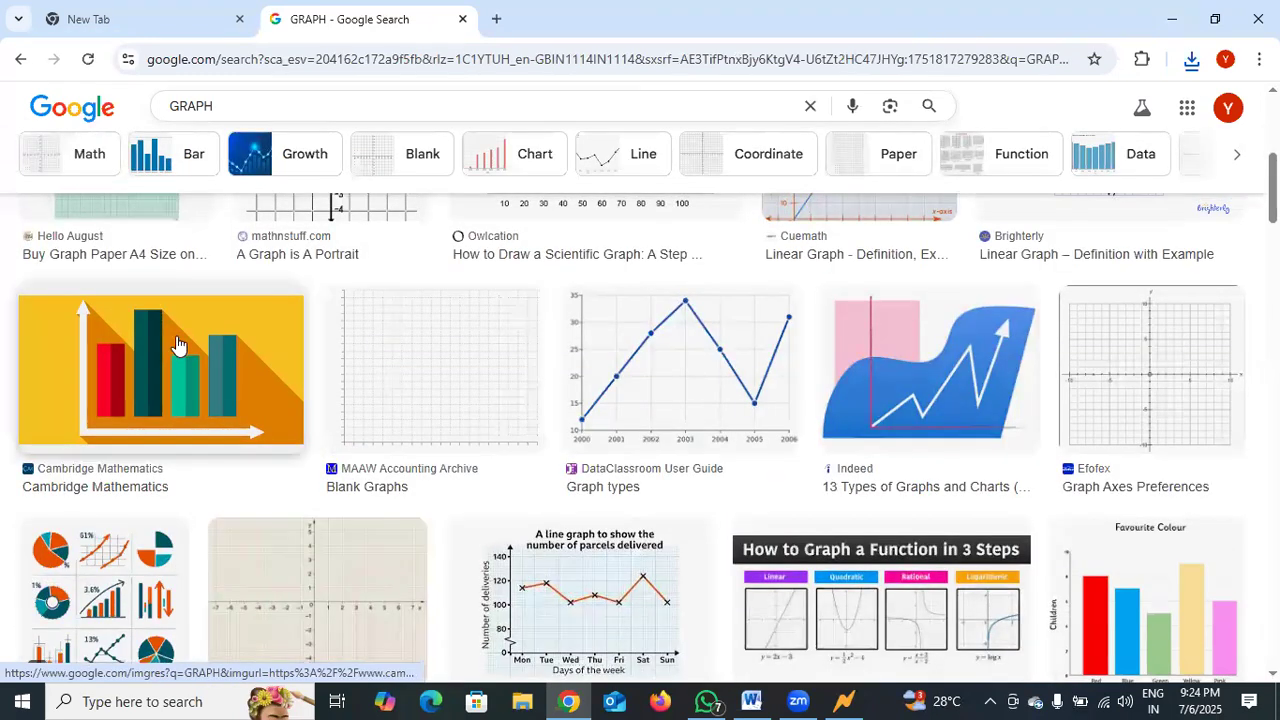
pyautogui.scroll(5, 178, 345)
pyautogui.rightClick(281, 300)
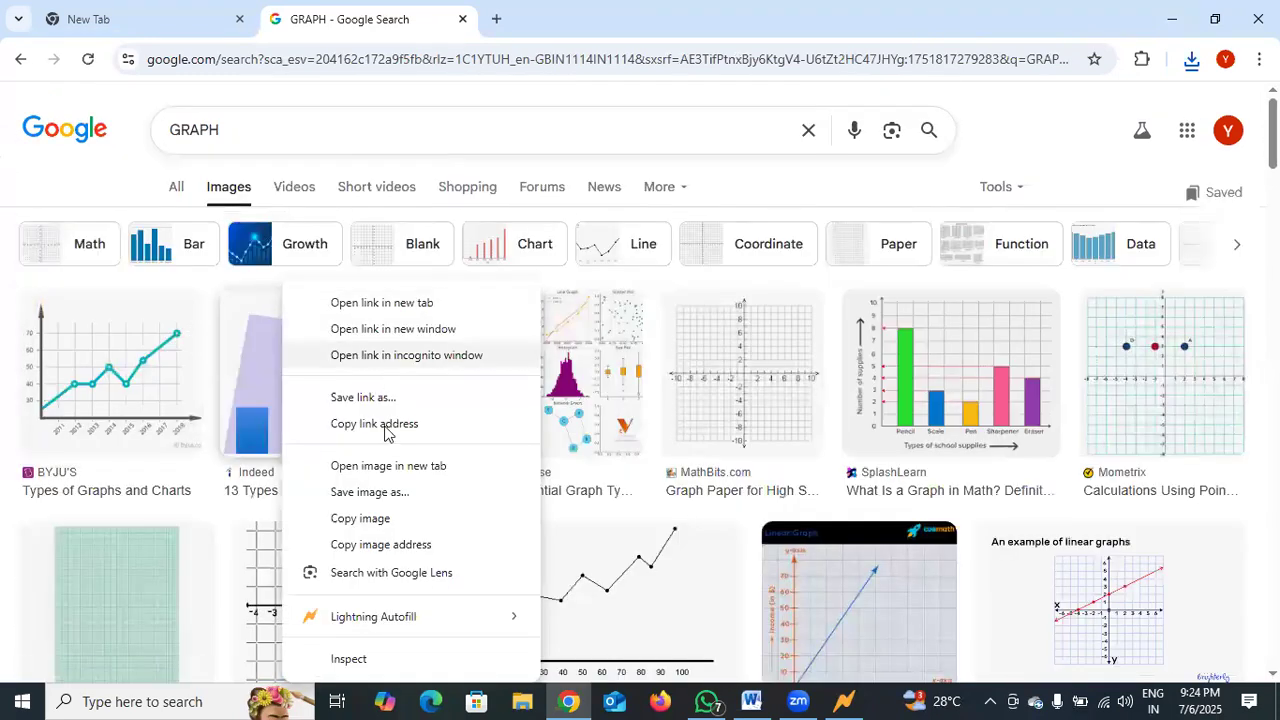
pyautogui.click(374, 492)
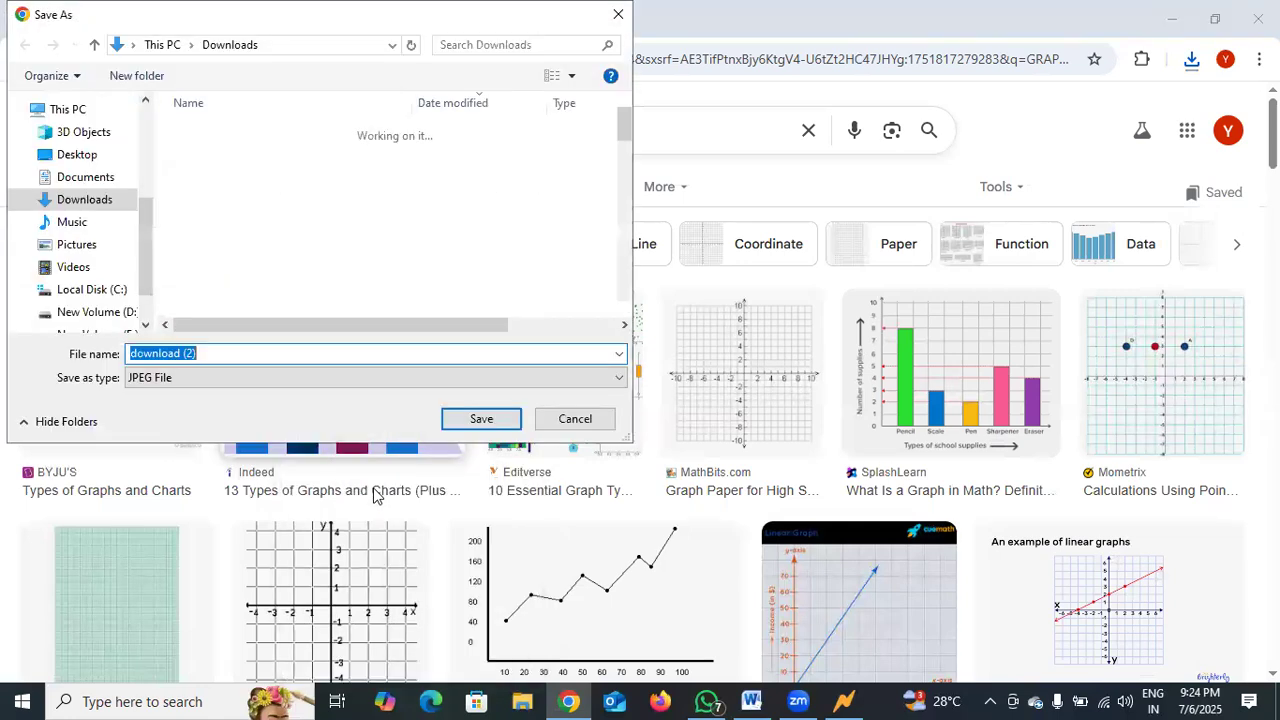
pyautogui.write('GRAP')
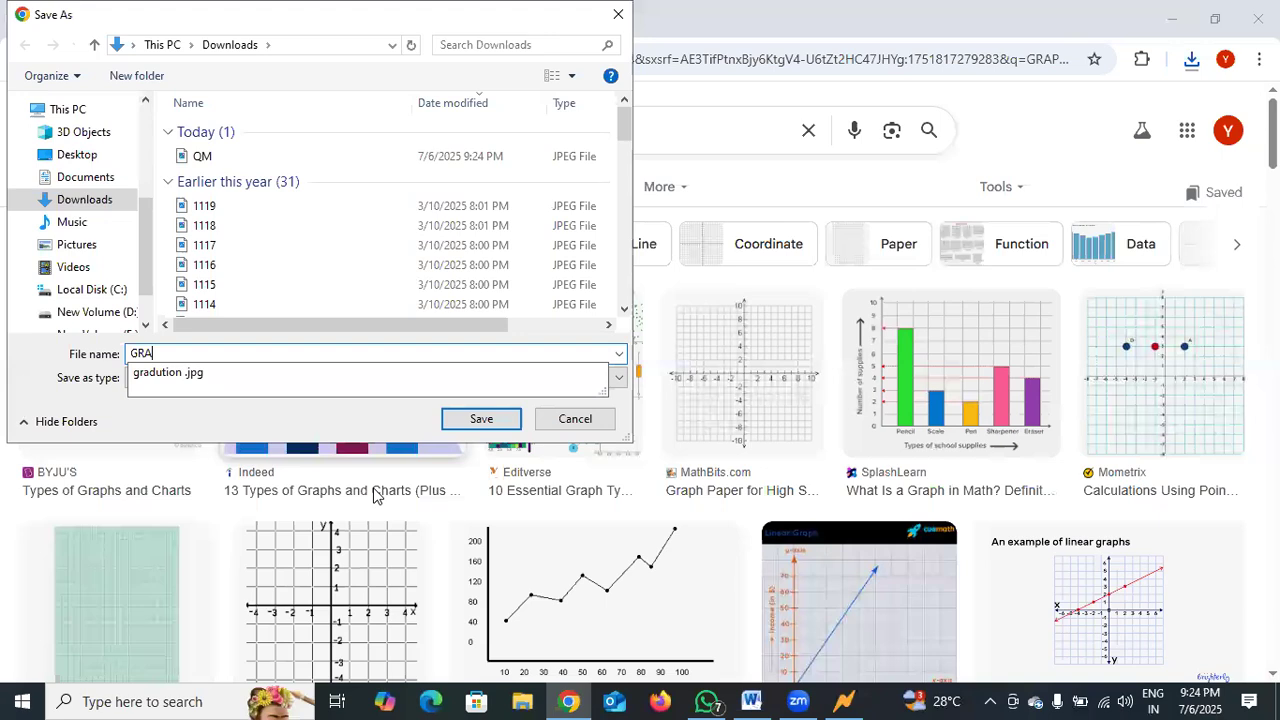